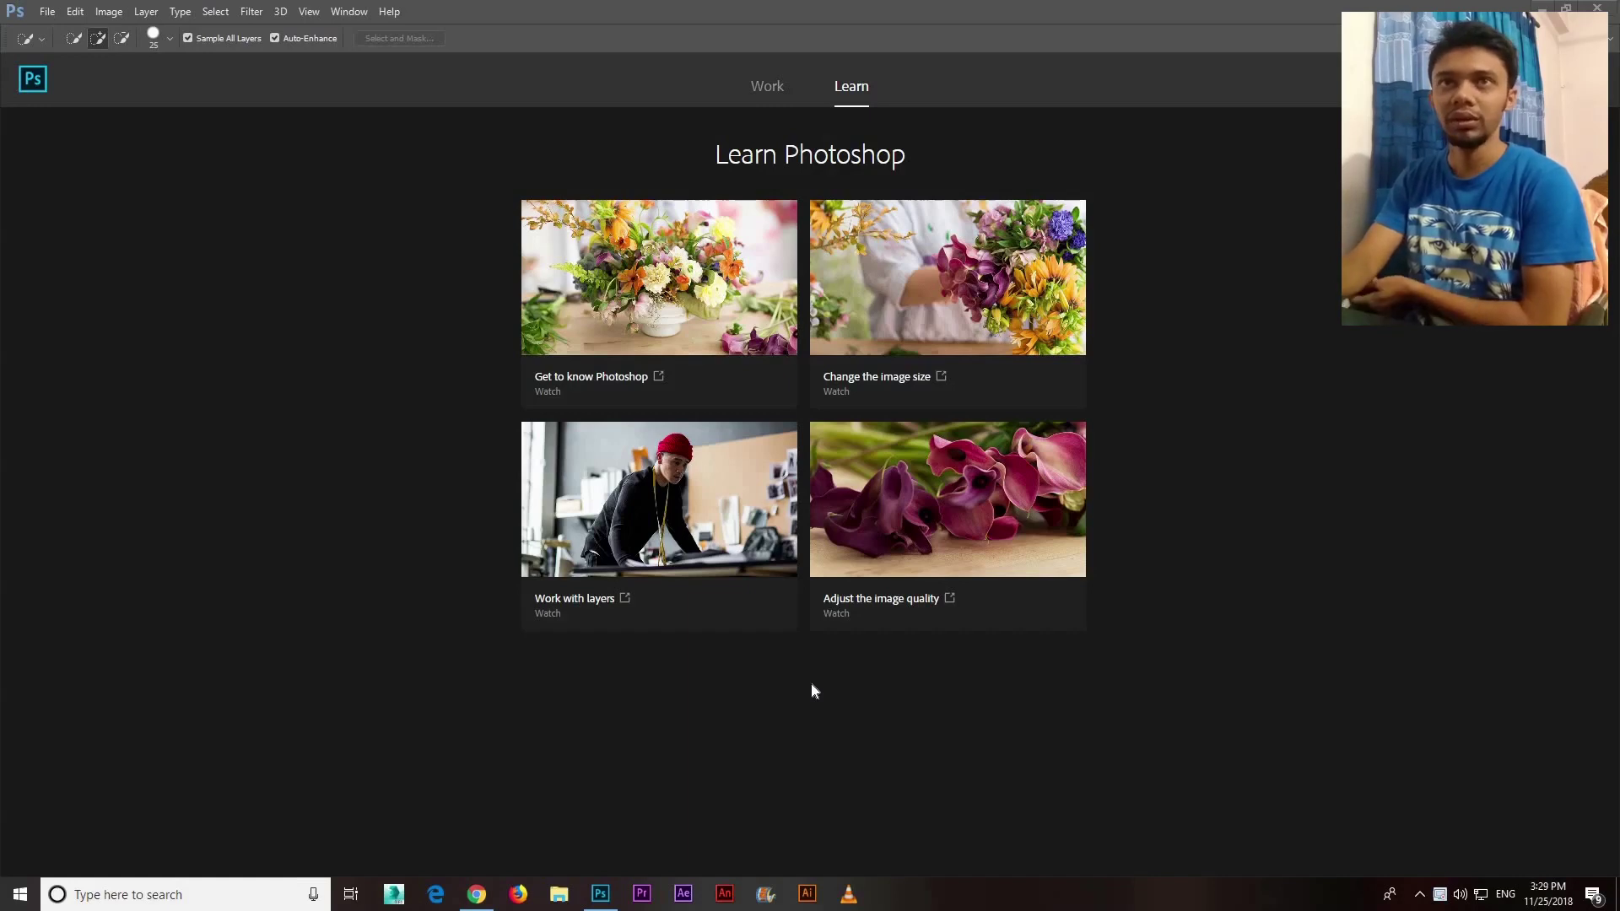
Set up a new document at 1000 × 700 px, 300 ppi, with black background contents
left_click(43, 15)
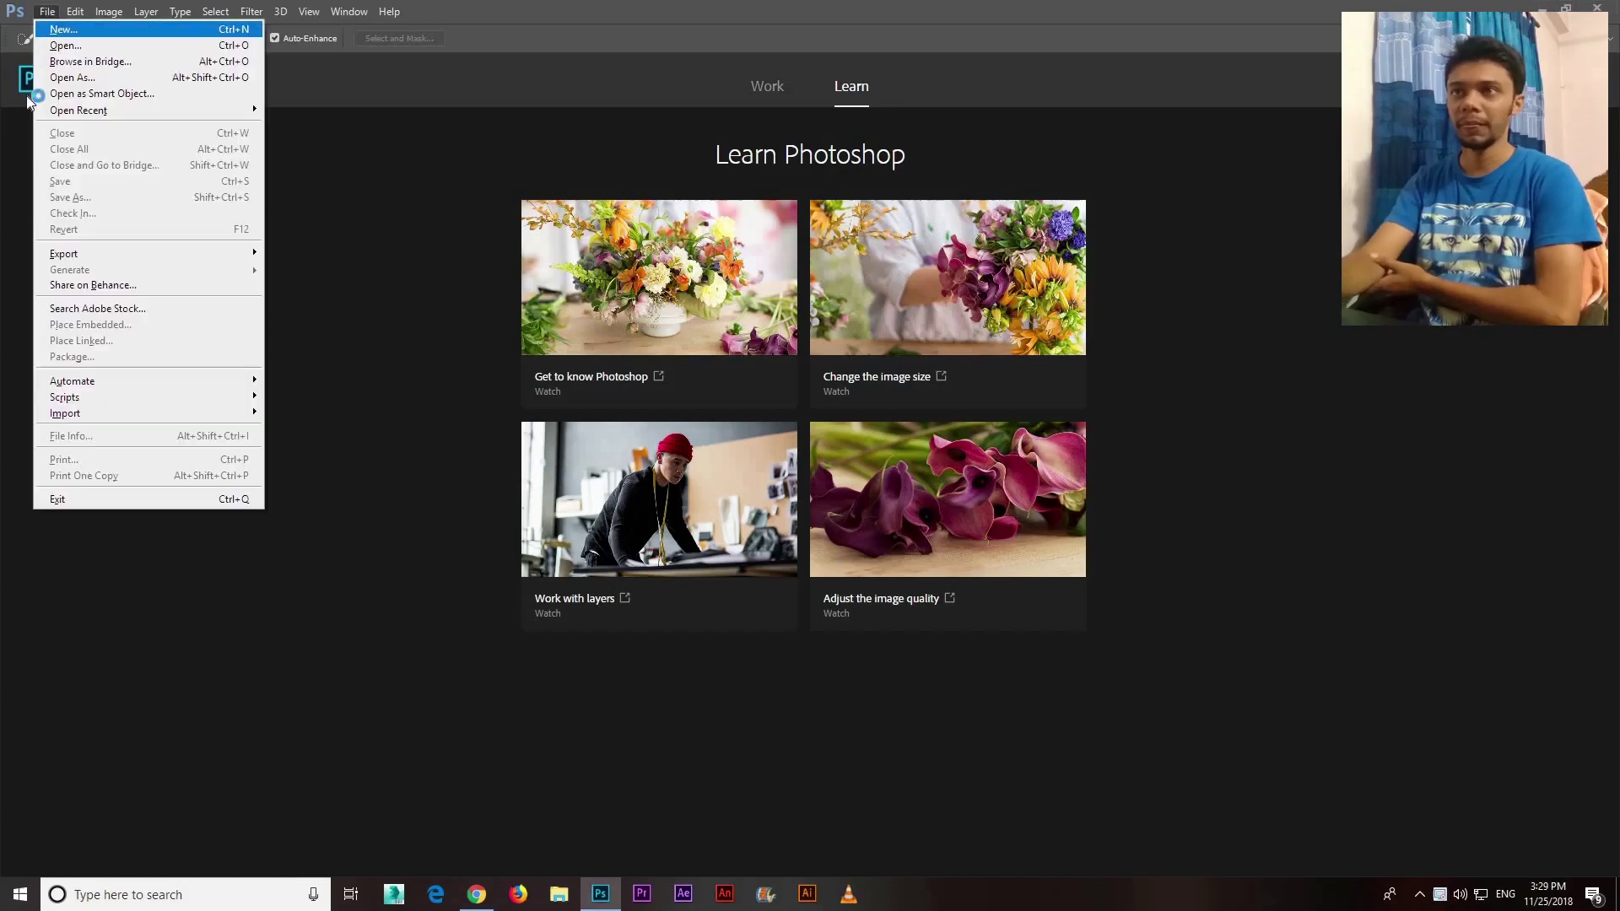
left_click(52, 27)
type("1000")
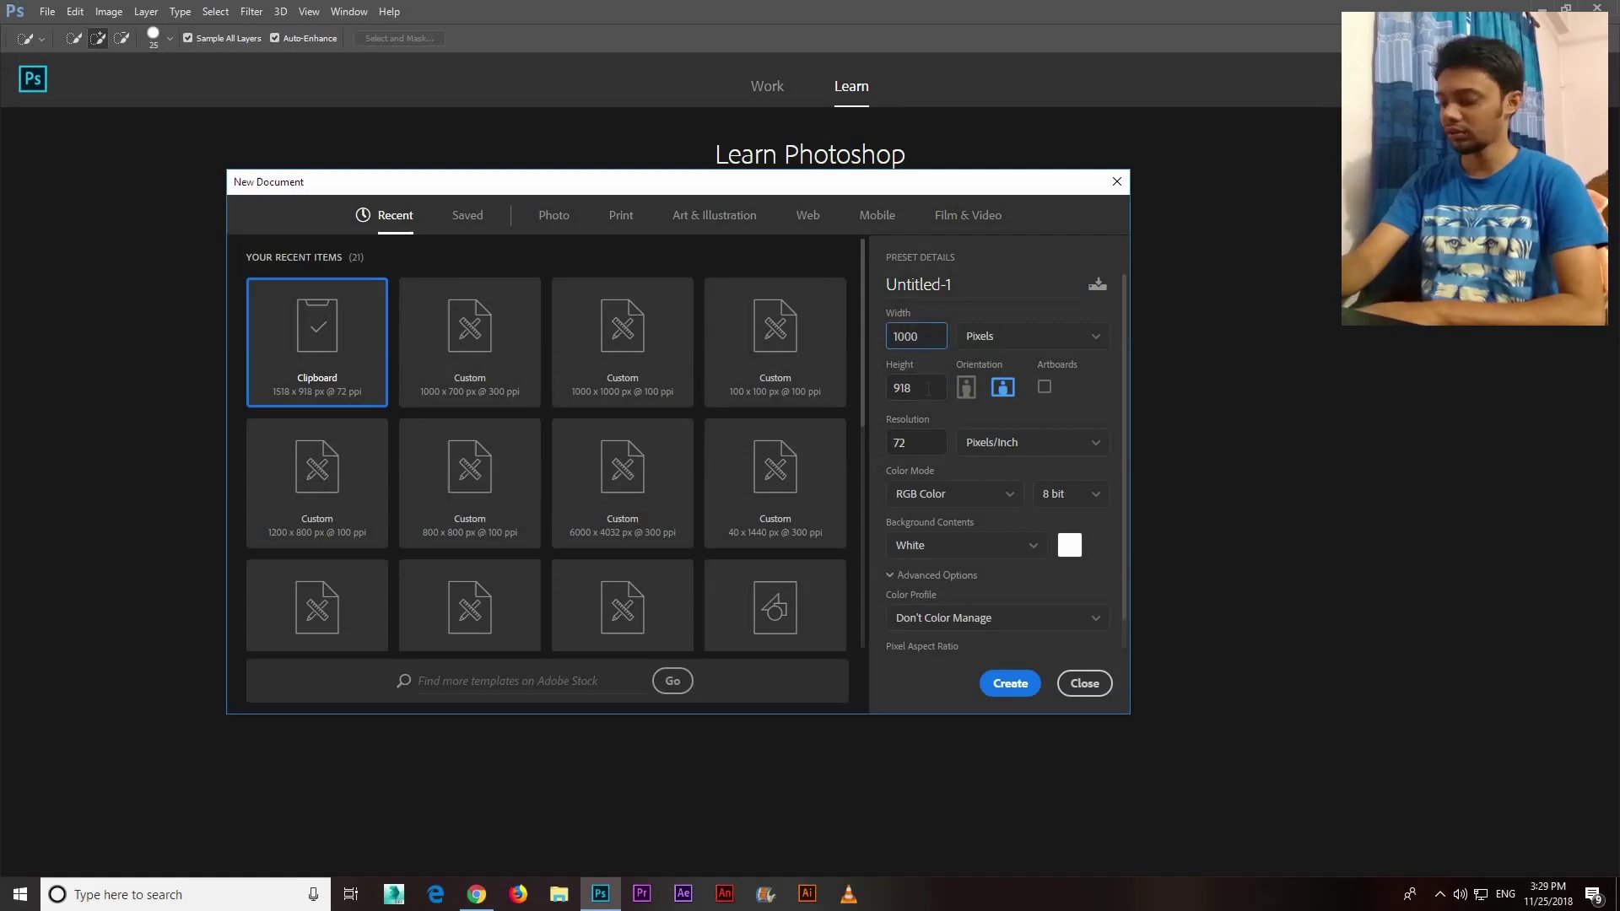
key("Tab")
type("7")
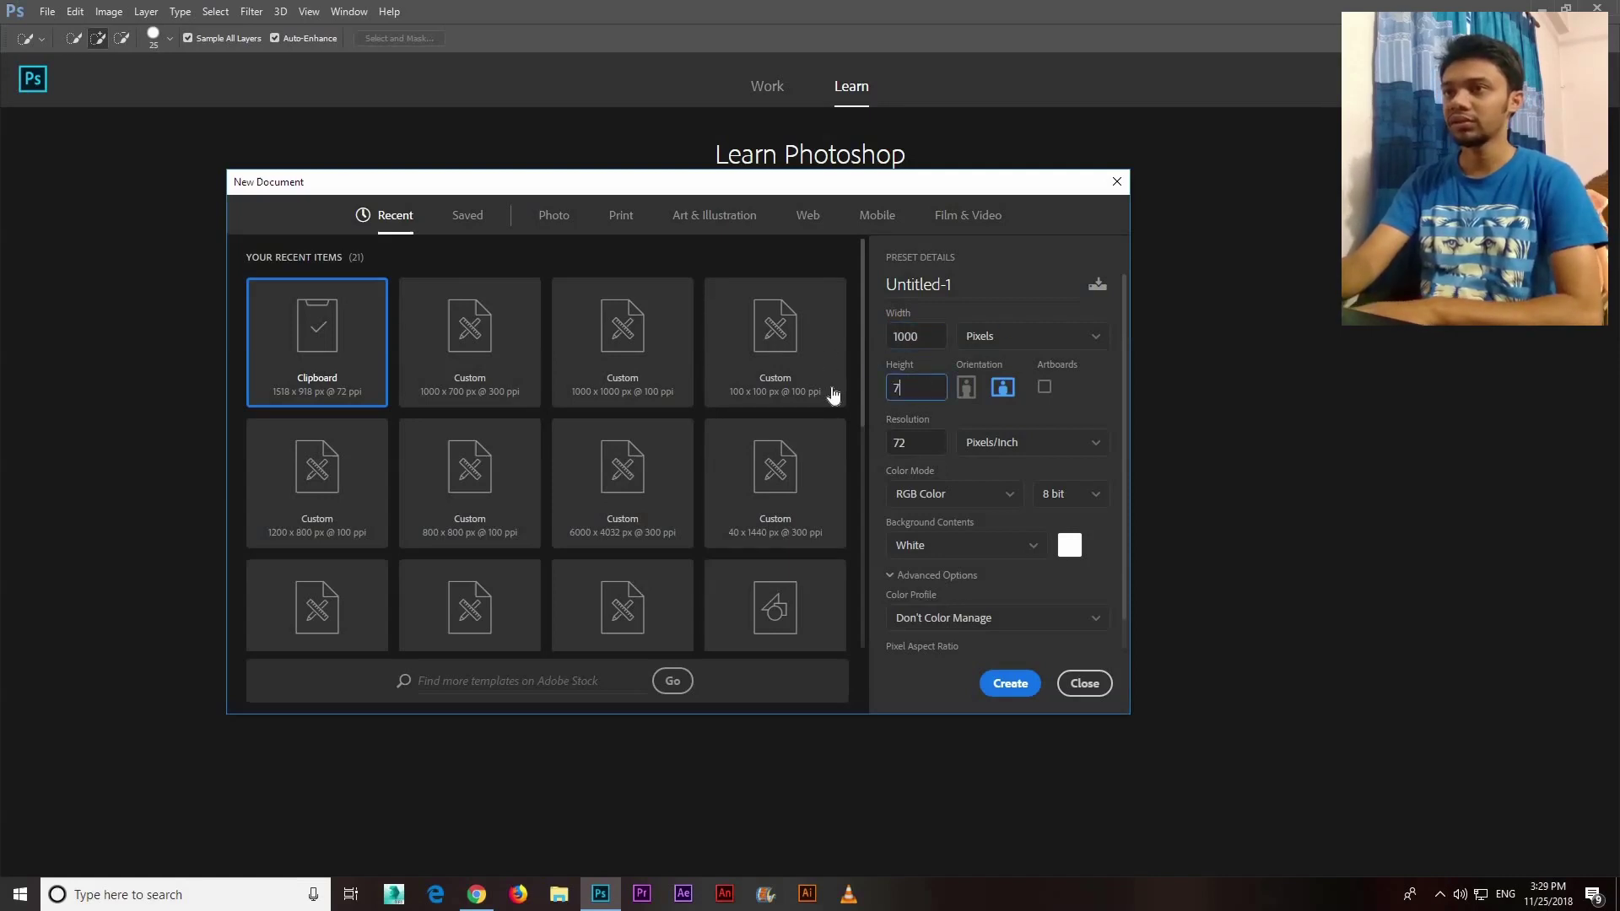
key("Tab")
type("3")
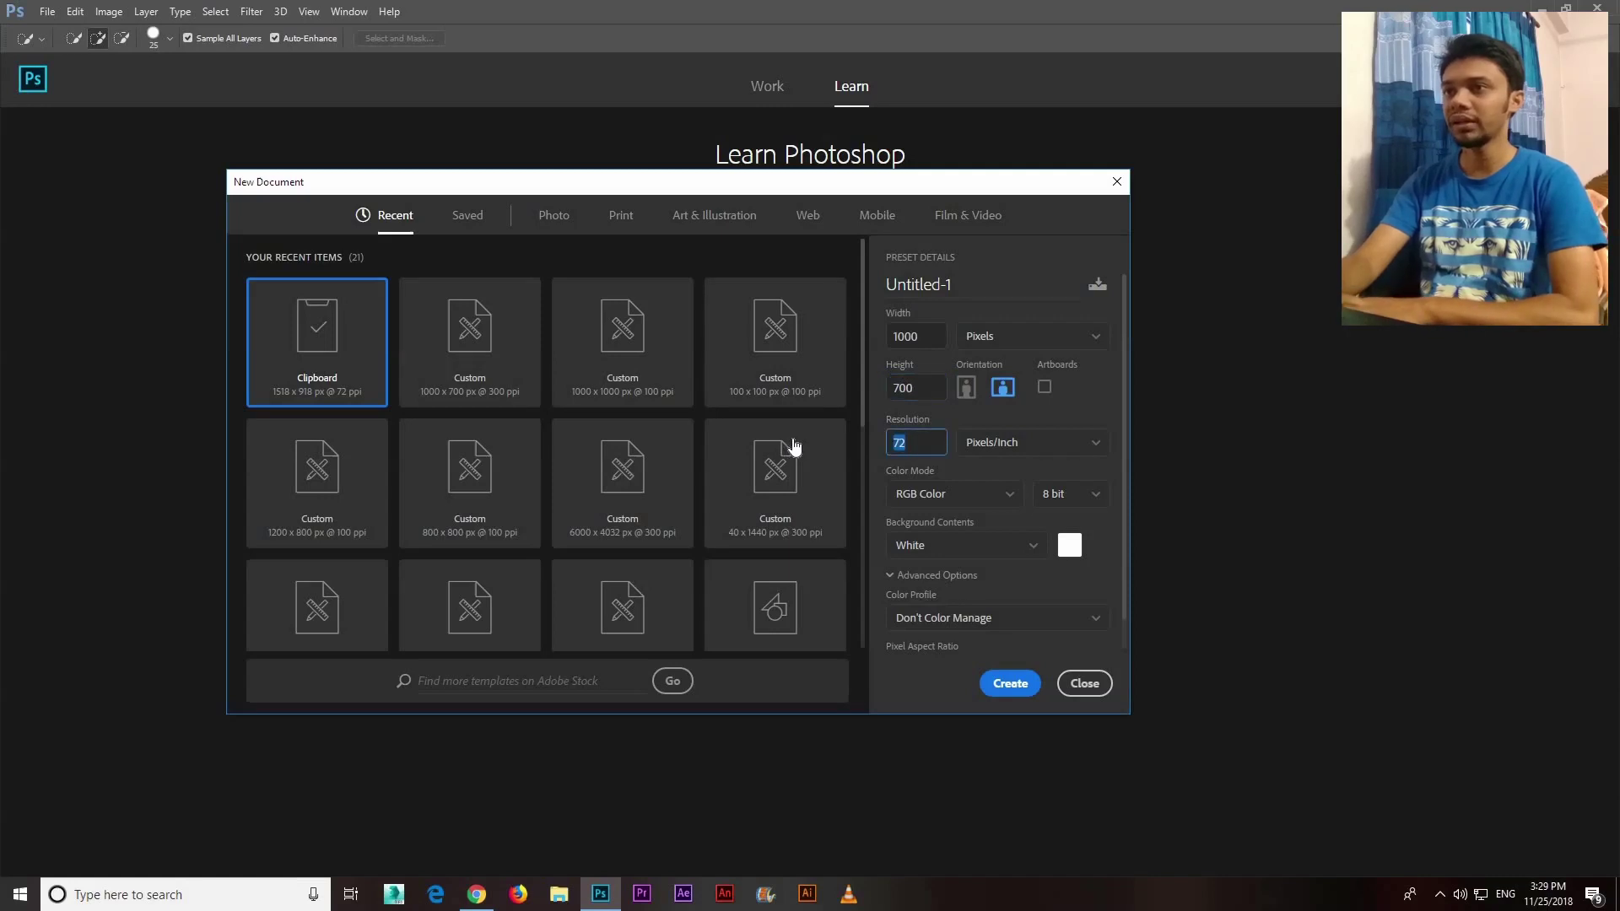
type("00")
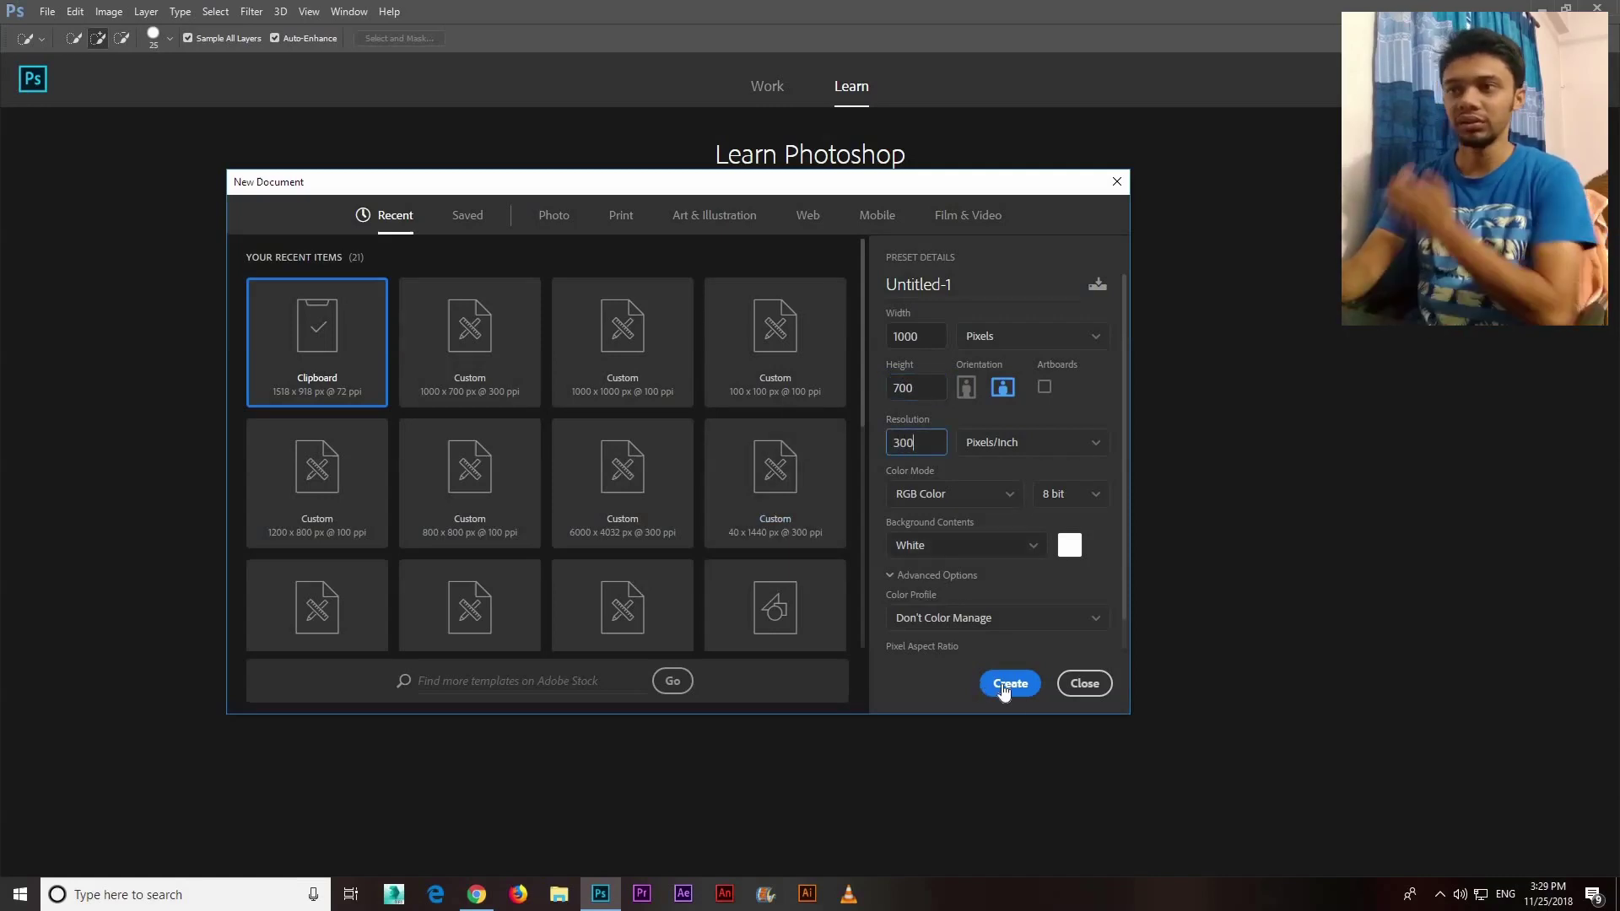
left_click(1070, 546)
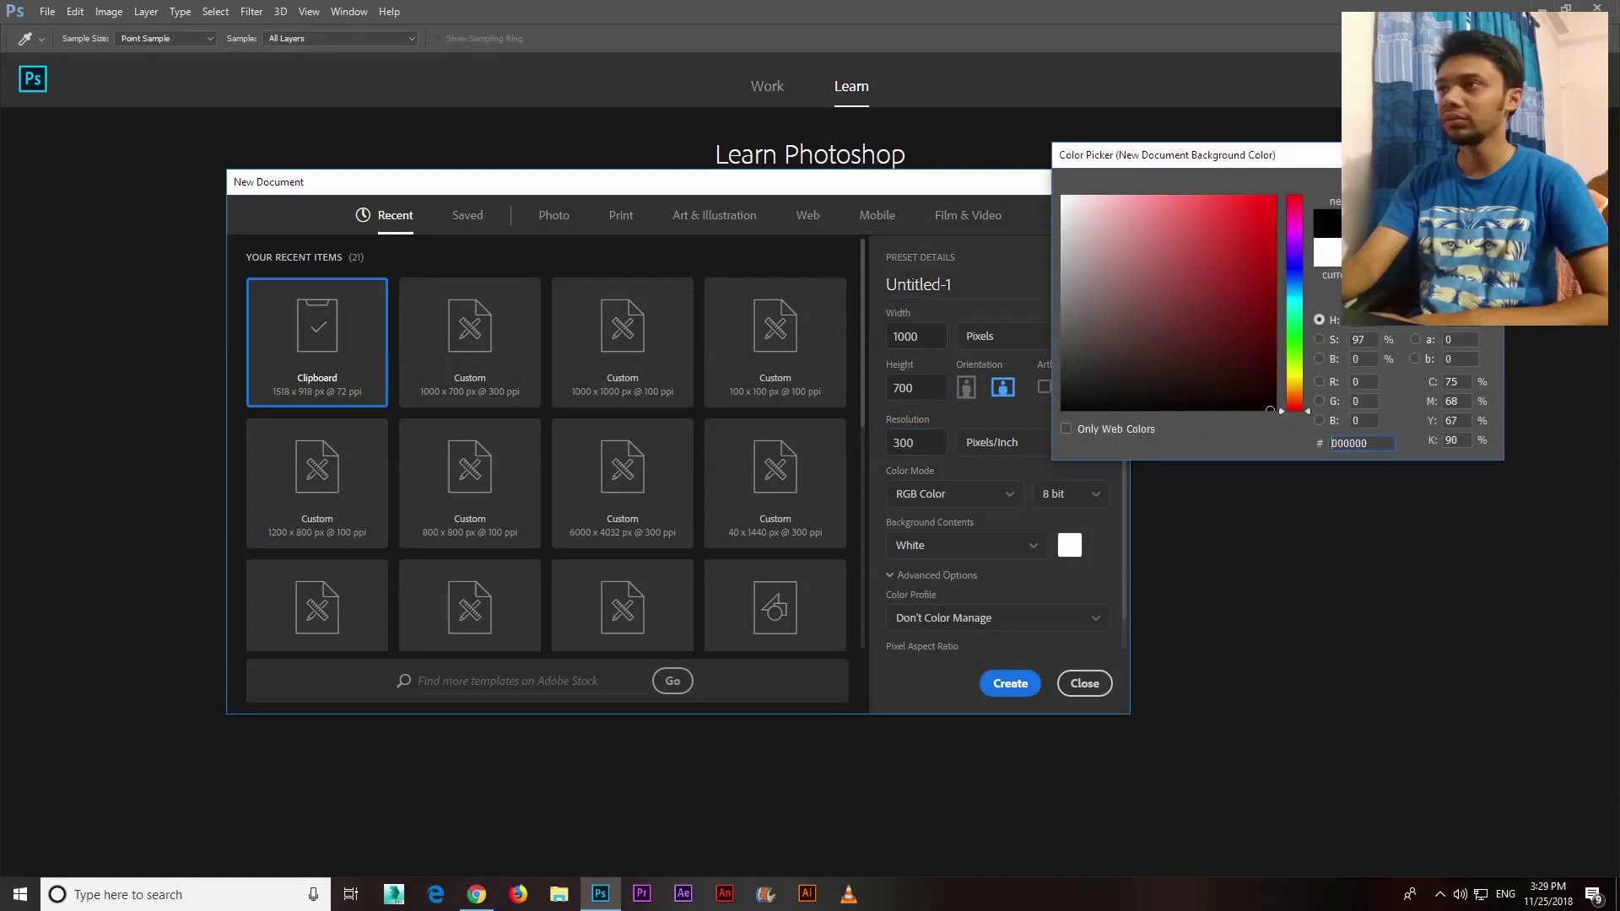
key("Return")
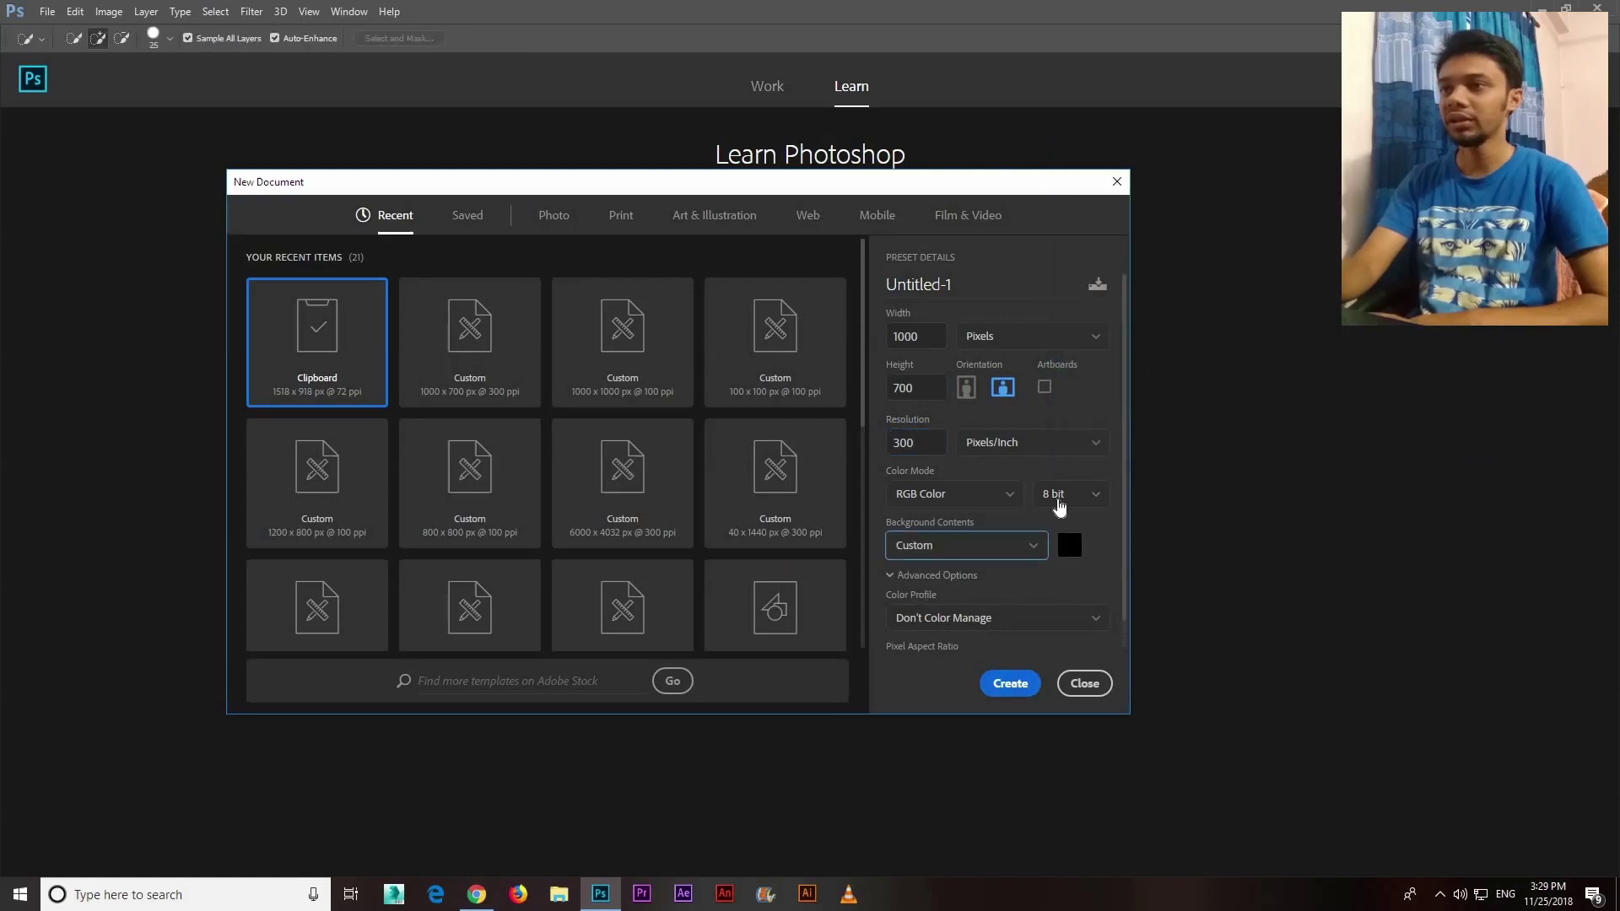
left_click(1013, 684)
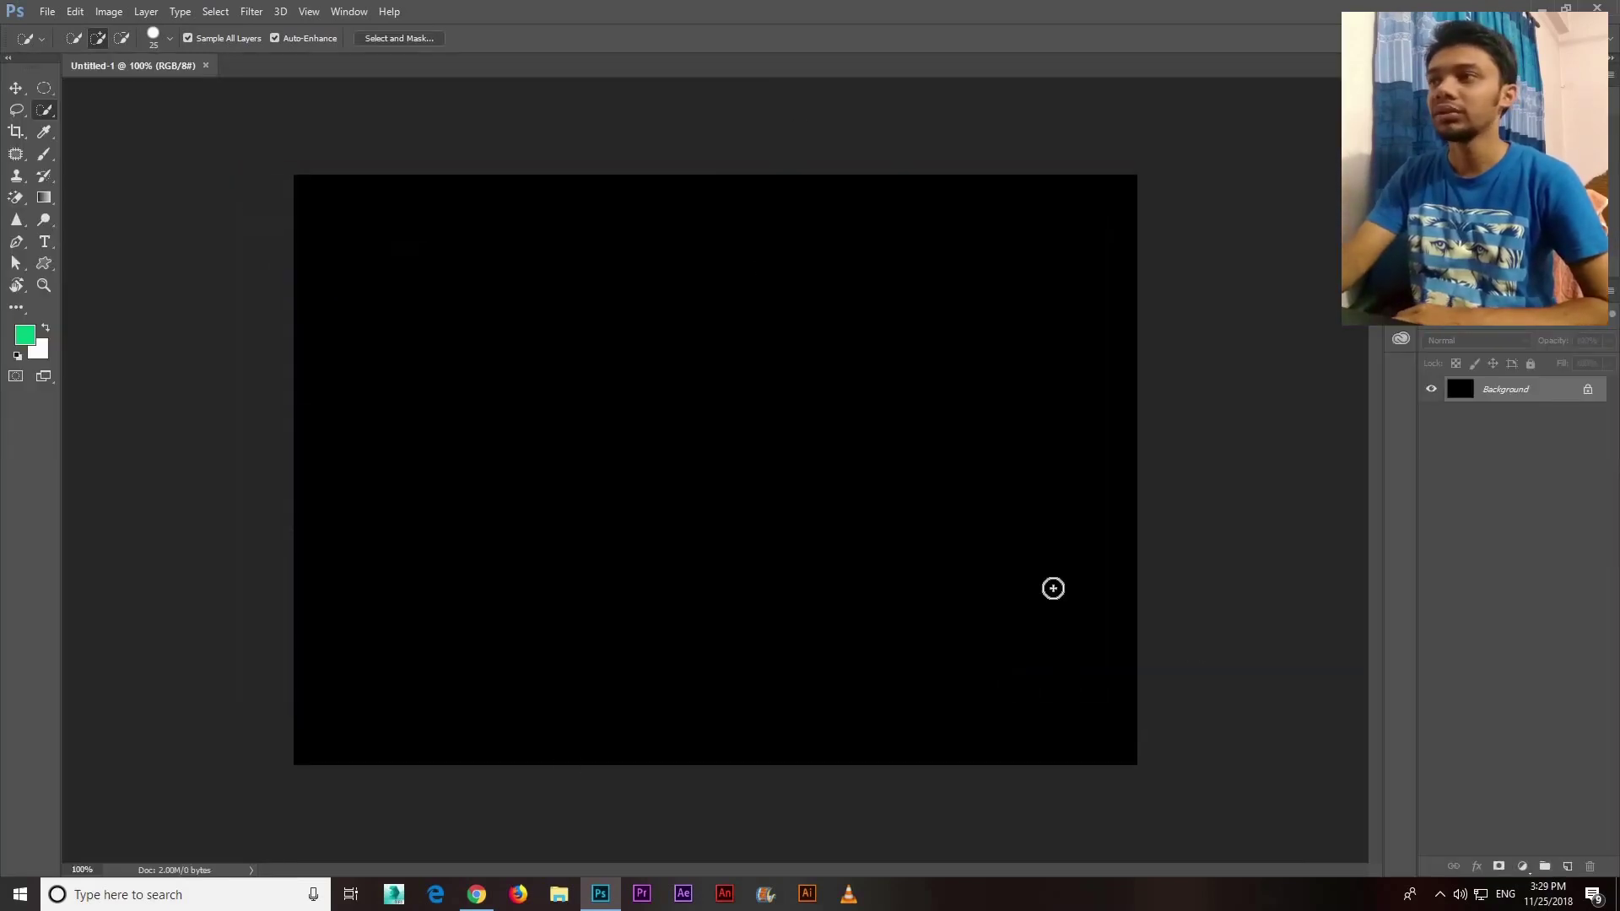
Zoom the canvas view to 125% and bring up the shape tools flyout
left_click(38, 90)
left_click(16, 88)
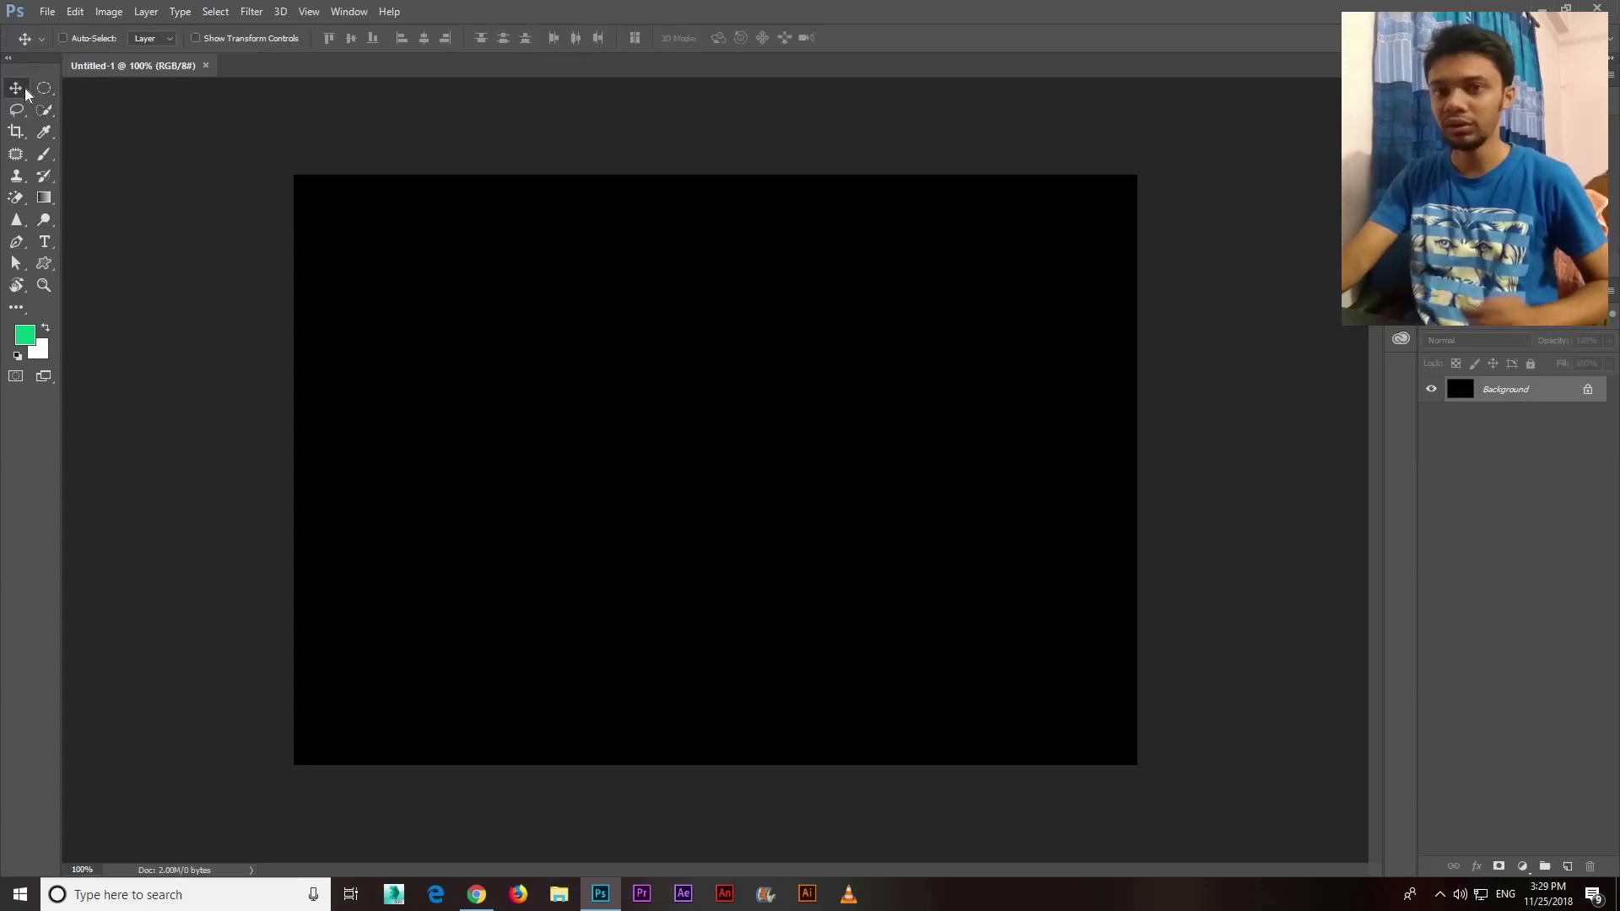
left_click(82, 870)
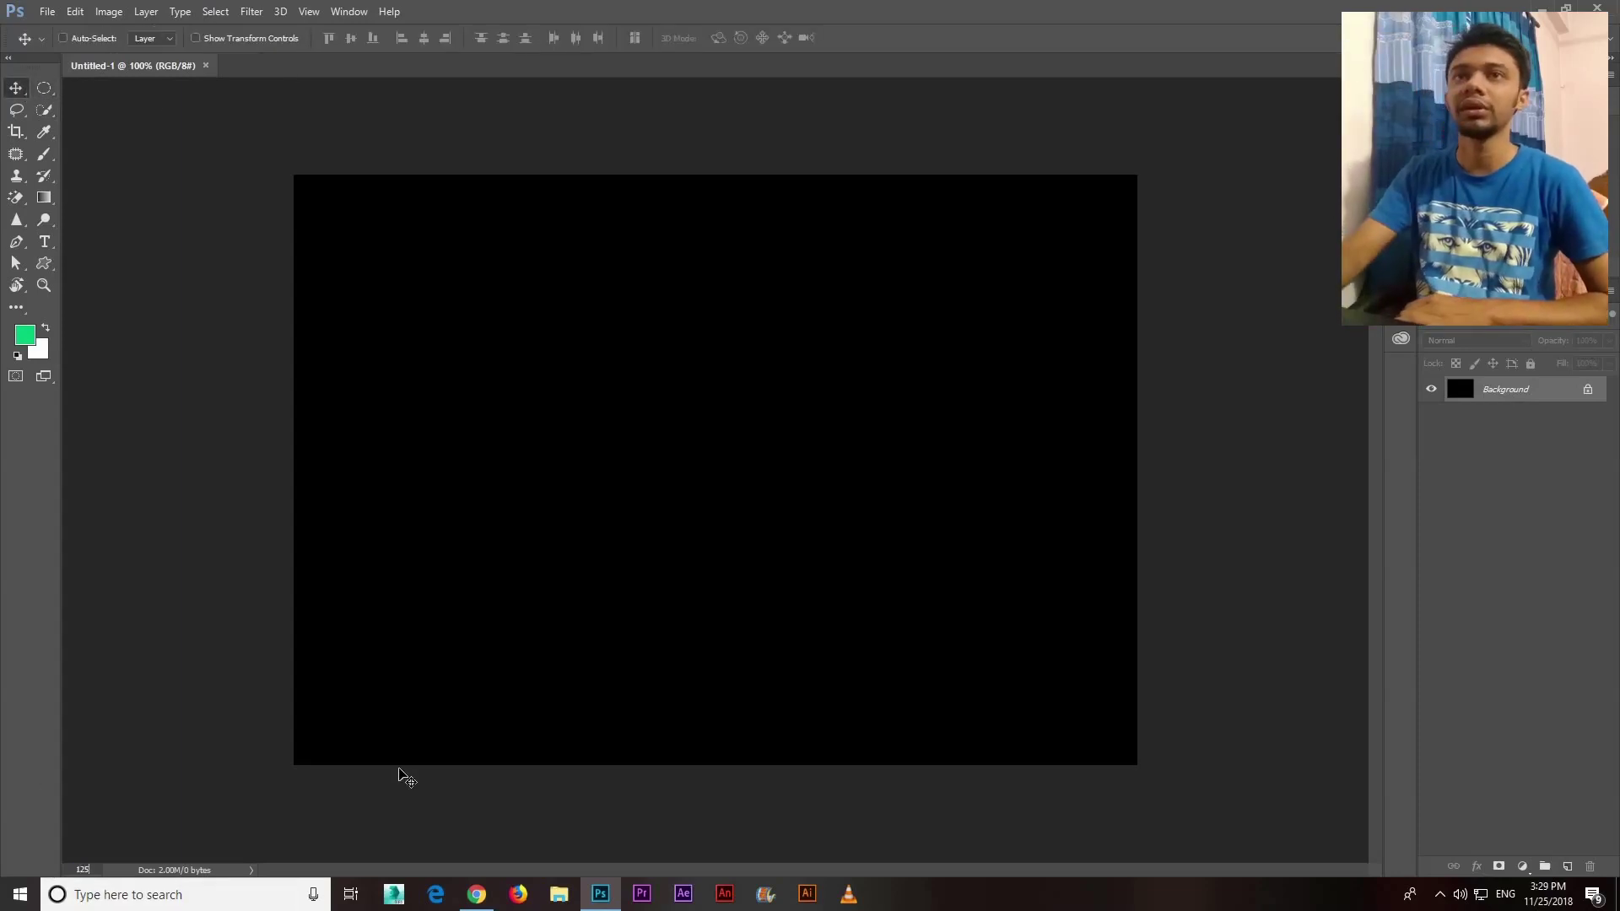
type("125")
key("Return")
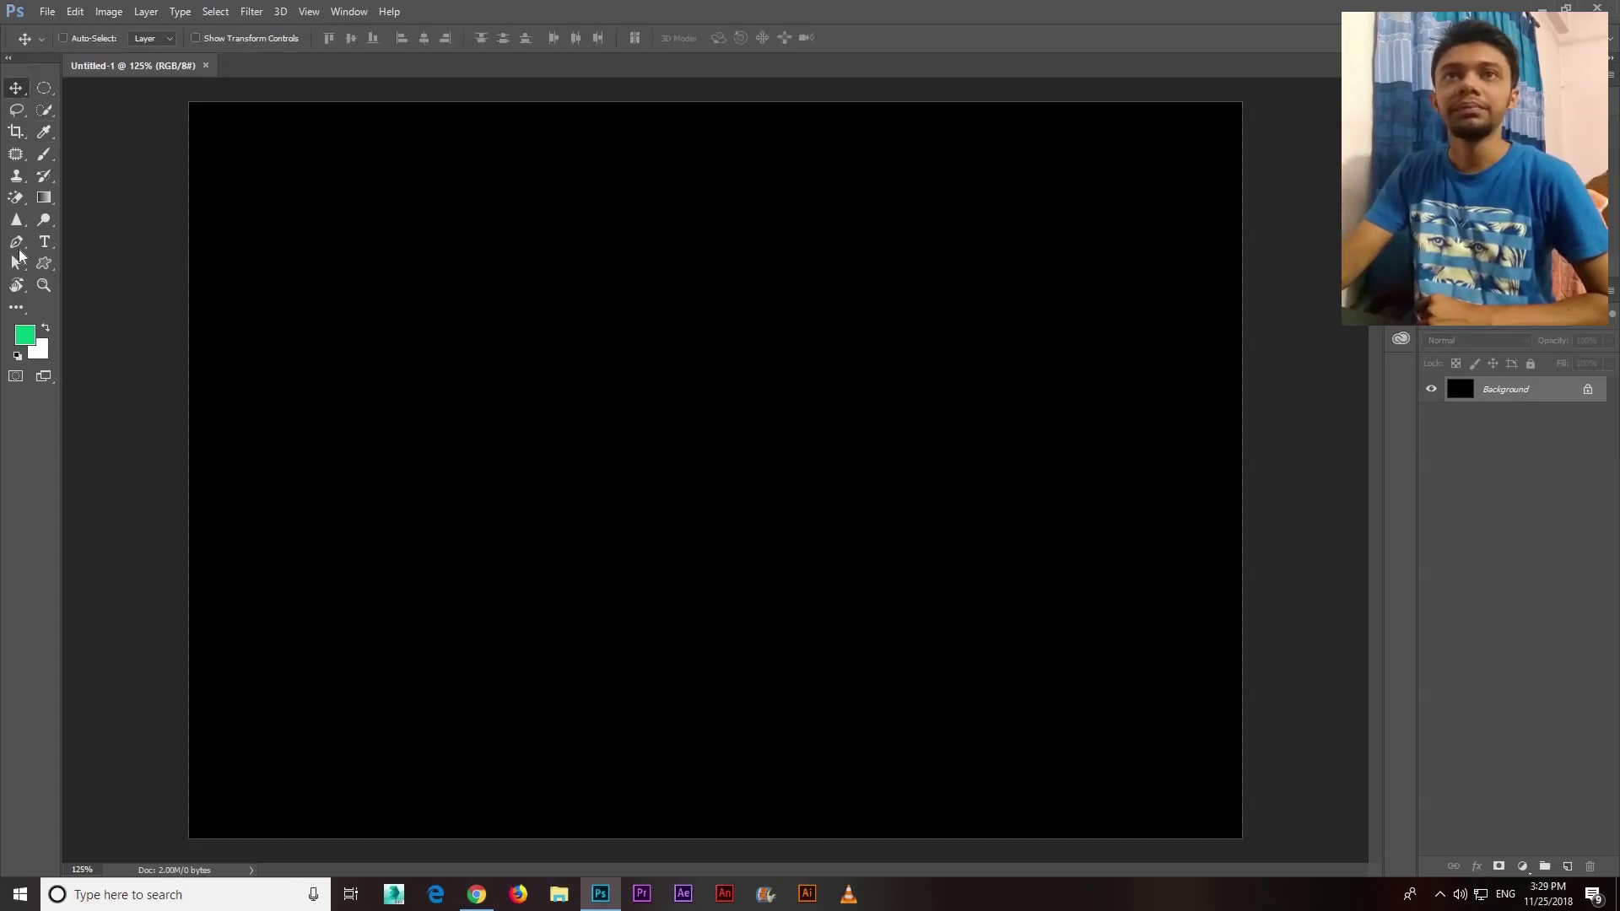
left_click(42, 88)
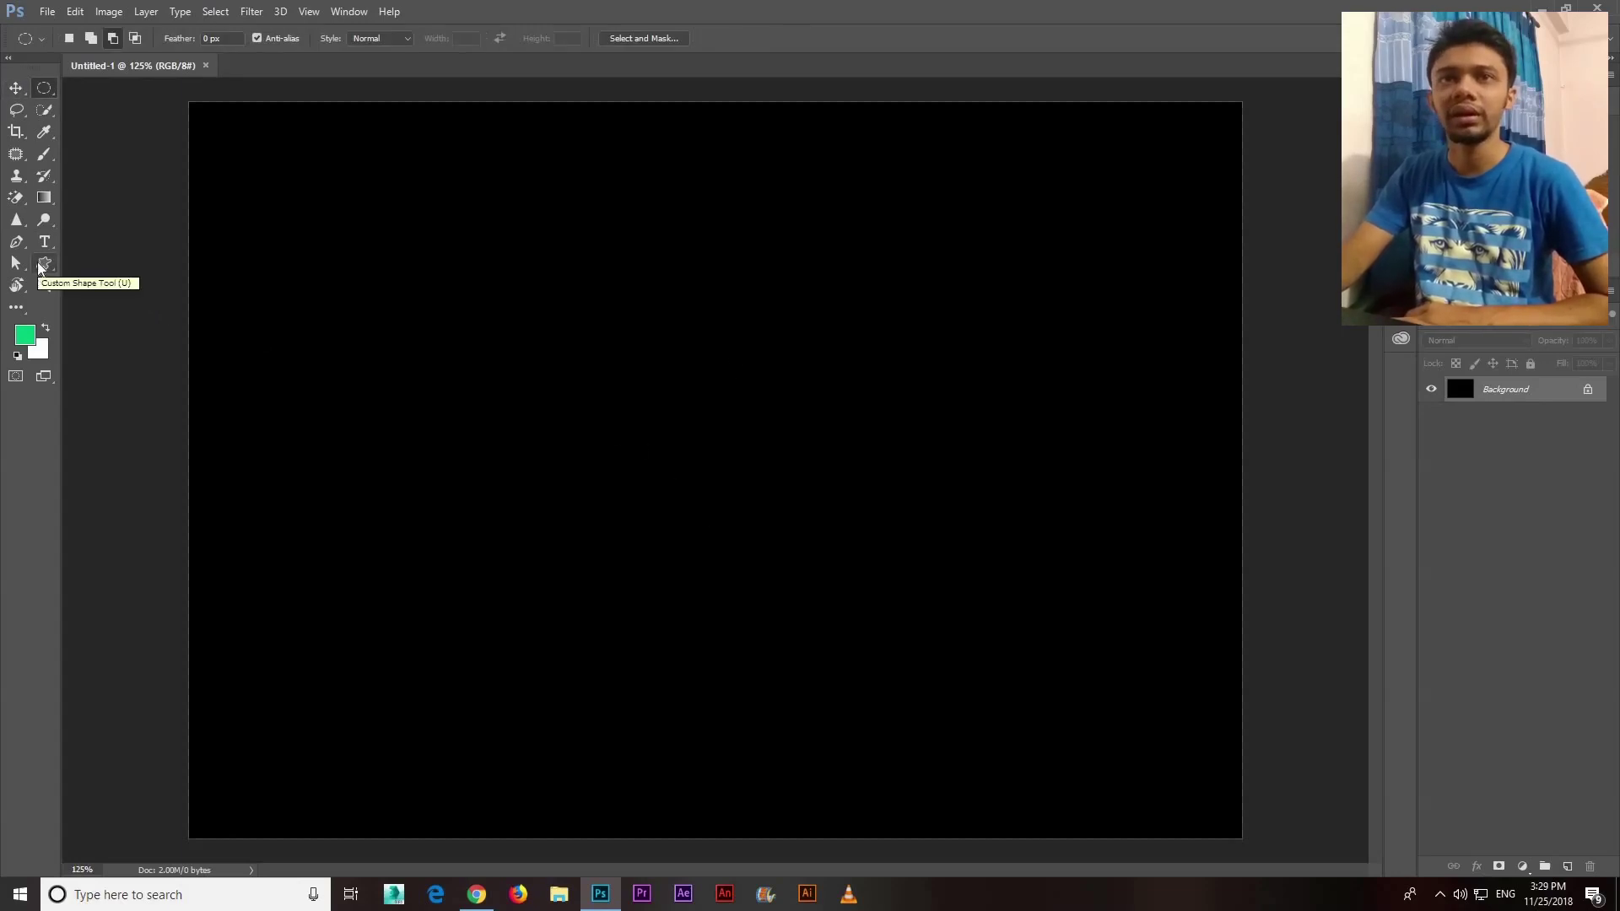
left_click(39, 266)
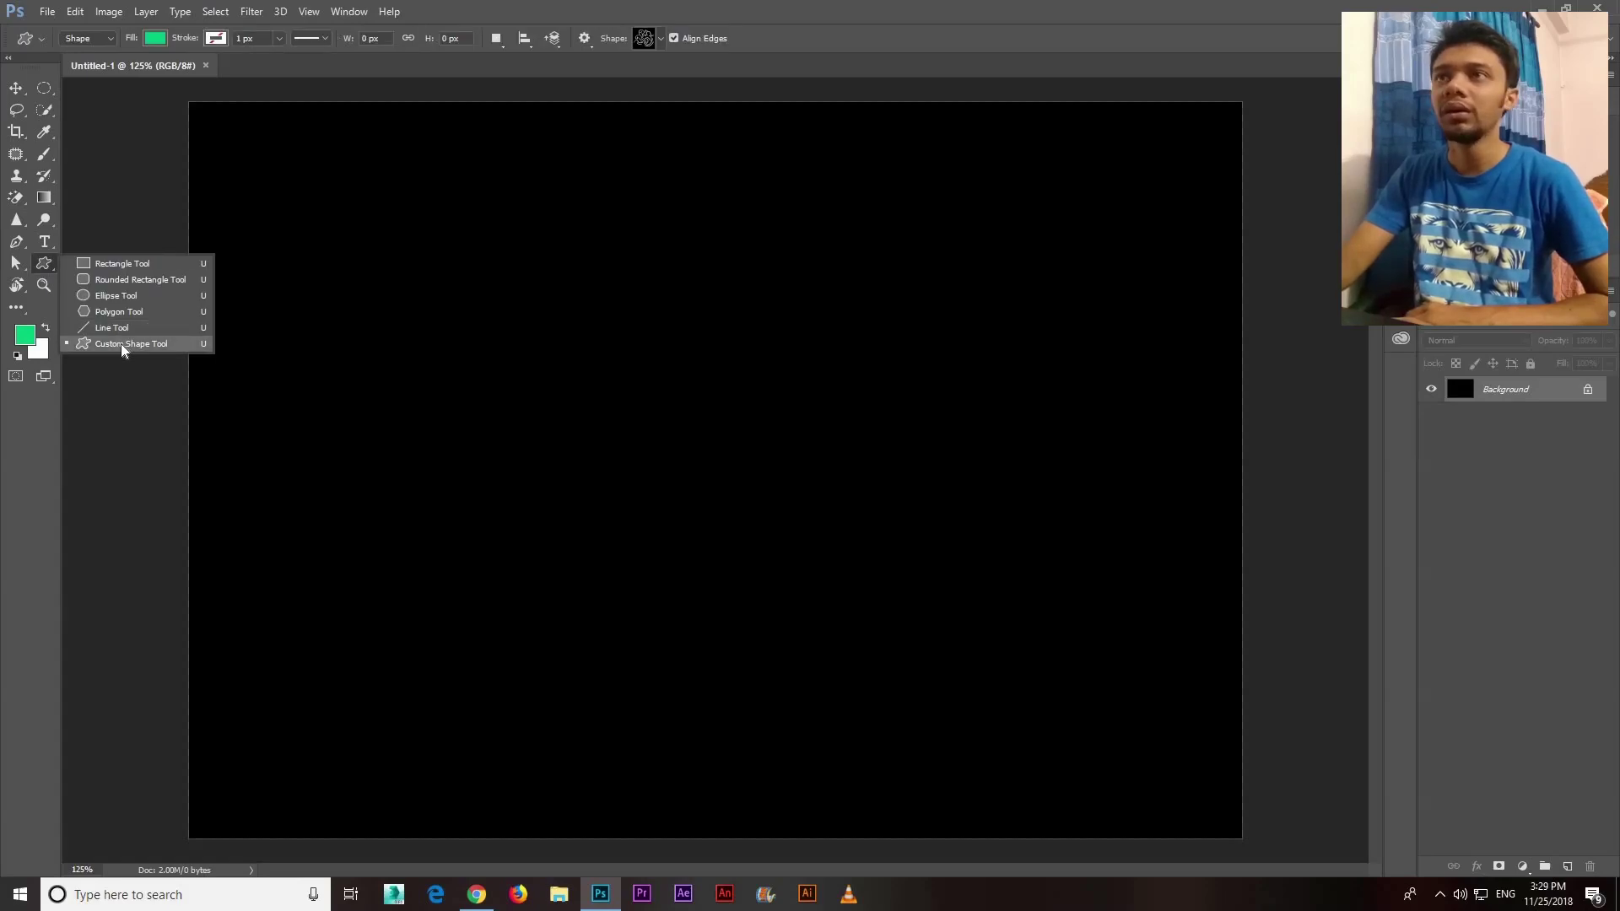
Switch to the Custom Shape Tool, load All shapes into the picker, and pick the swirl
left_click(120, 342)
left_click(660, 39)
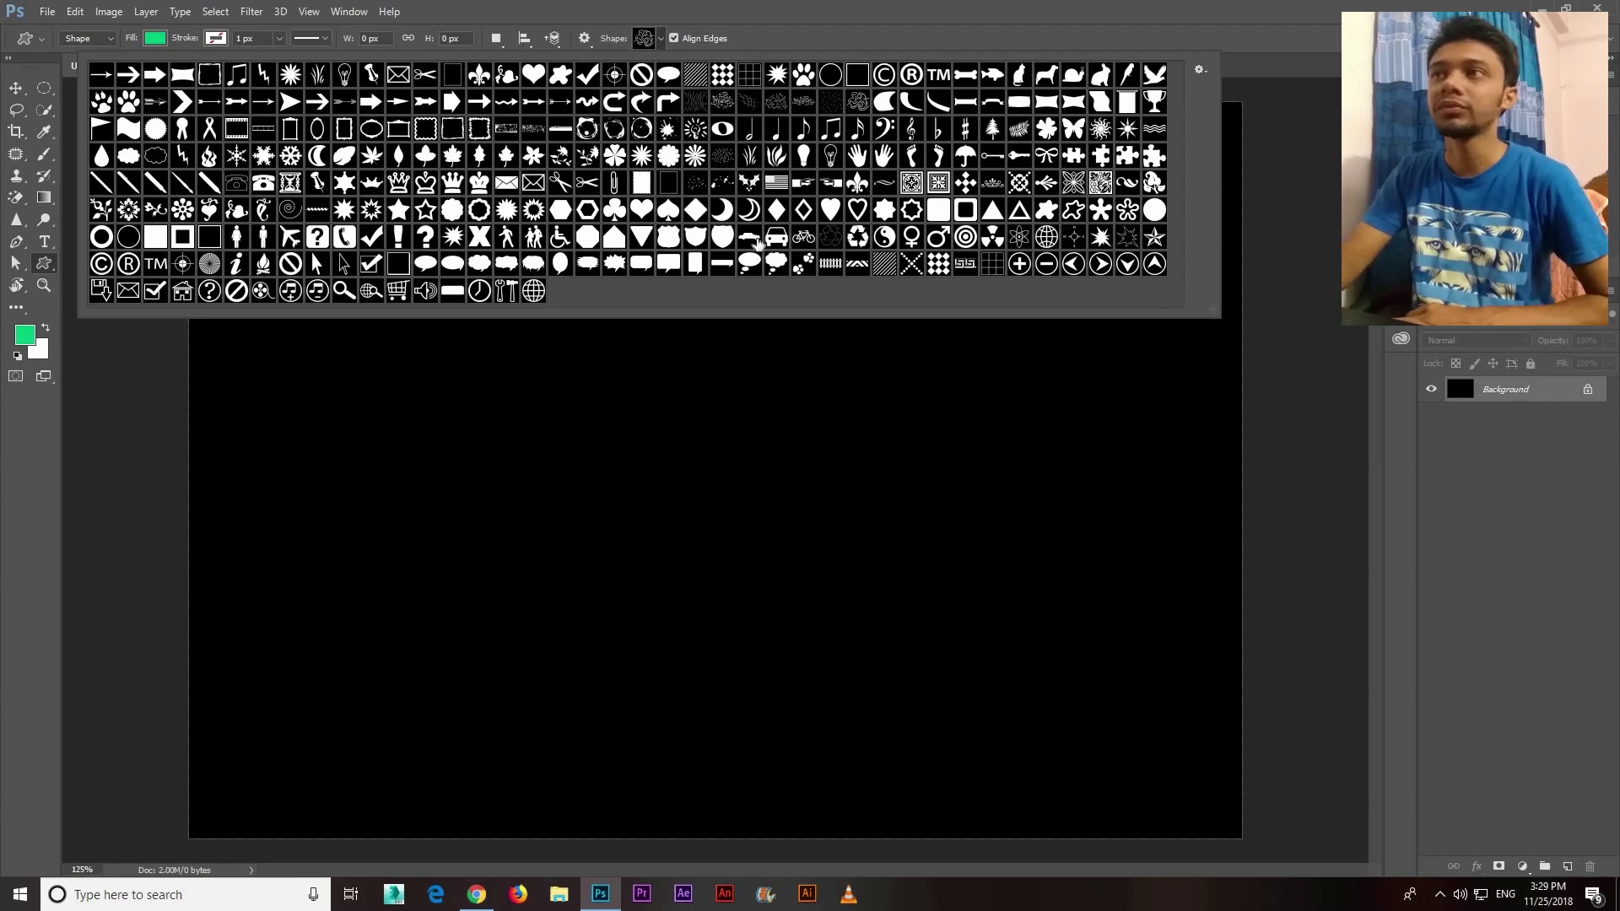
left_click(1201, 70)
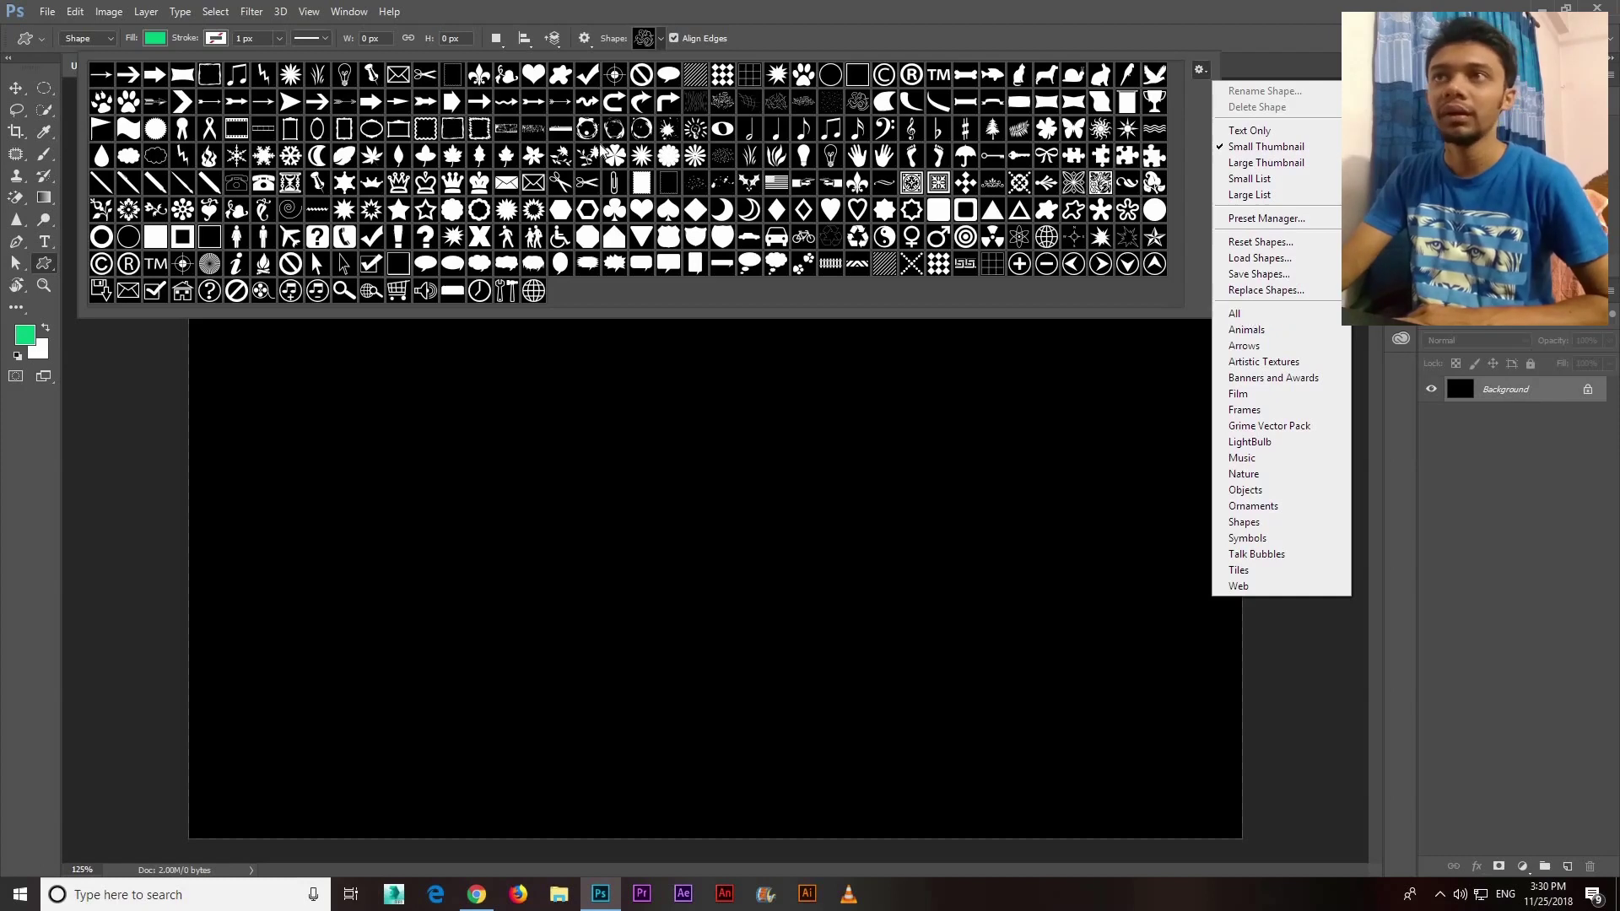
left_click(837, 160)
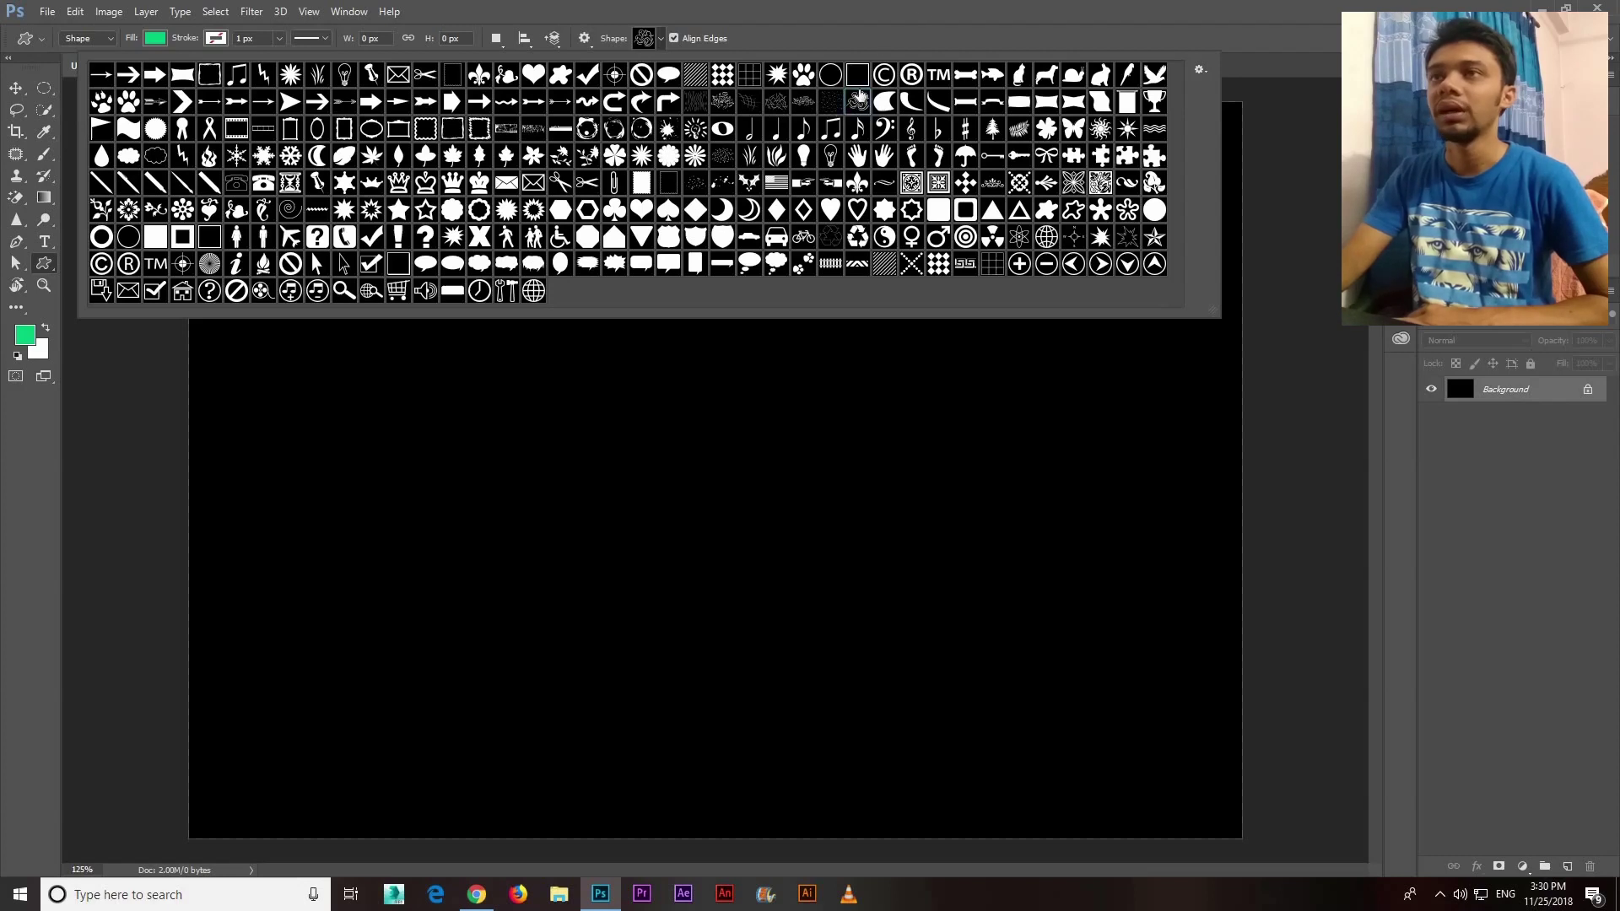
key("Return")
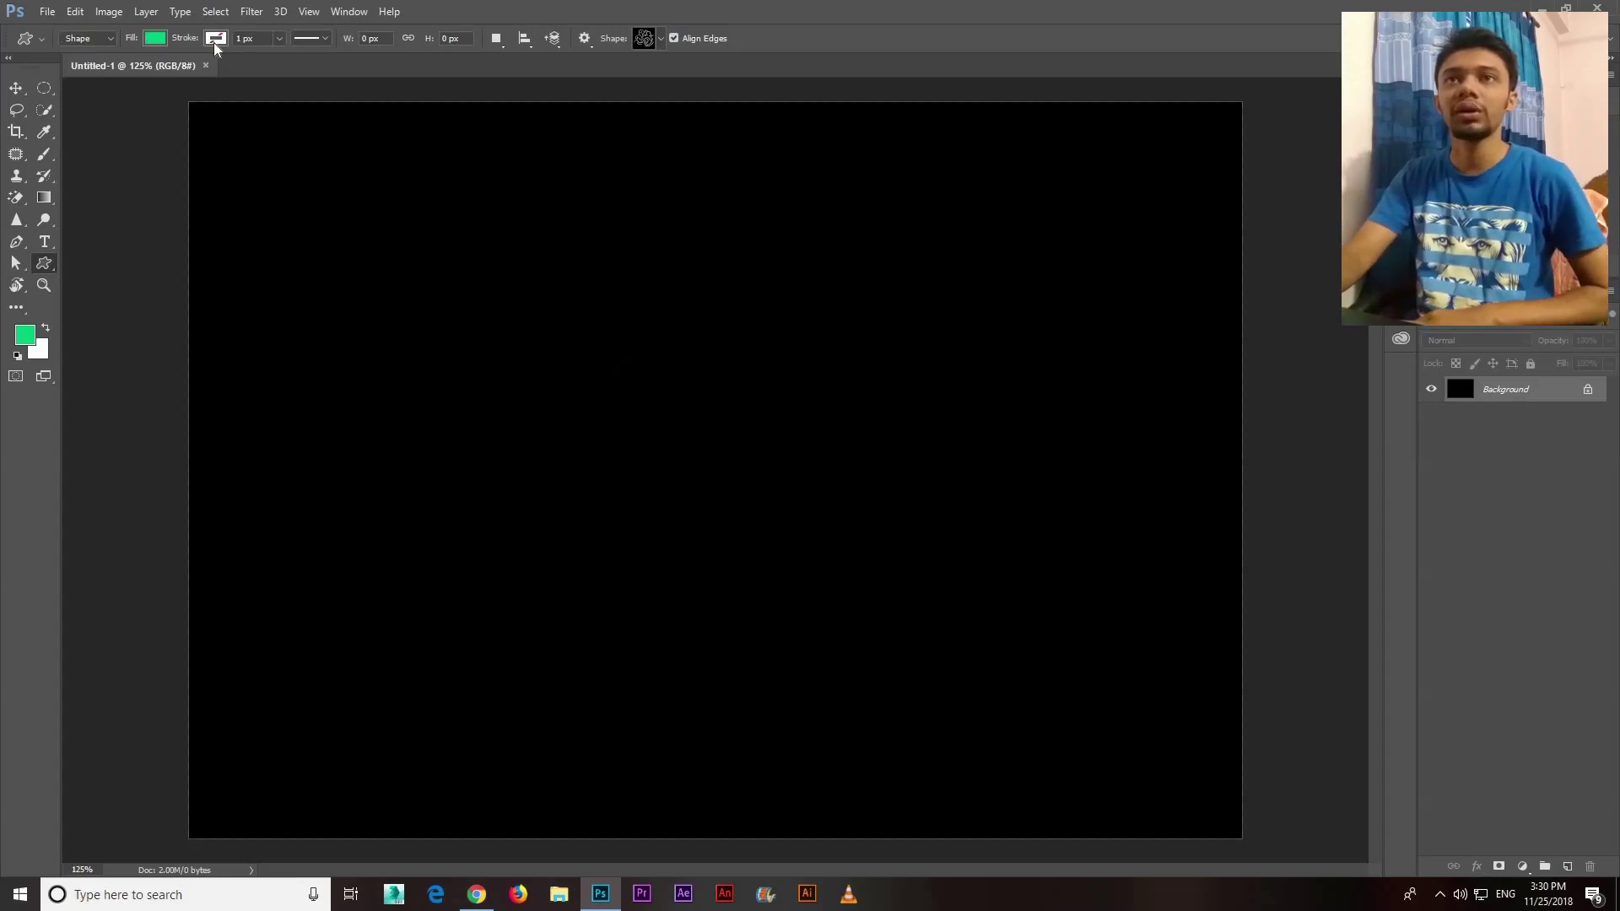
Draw the swirl shape on the canvas with a green fill
left_click(154, 42)
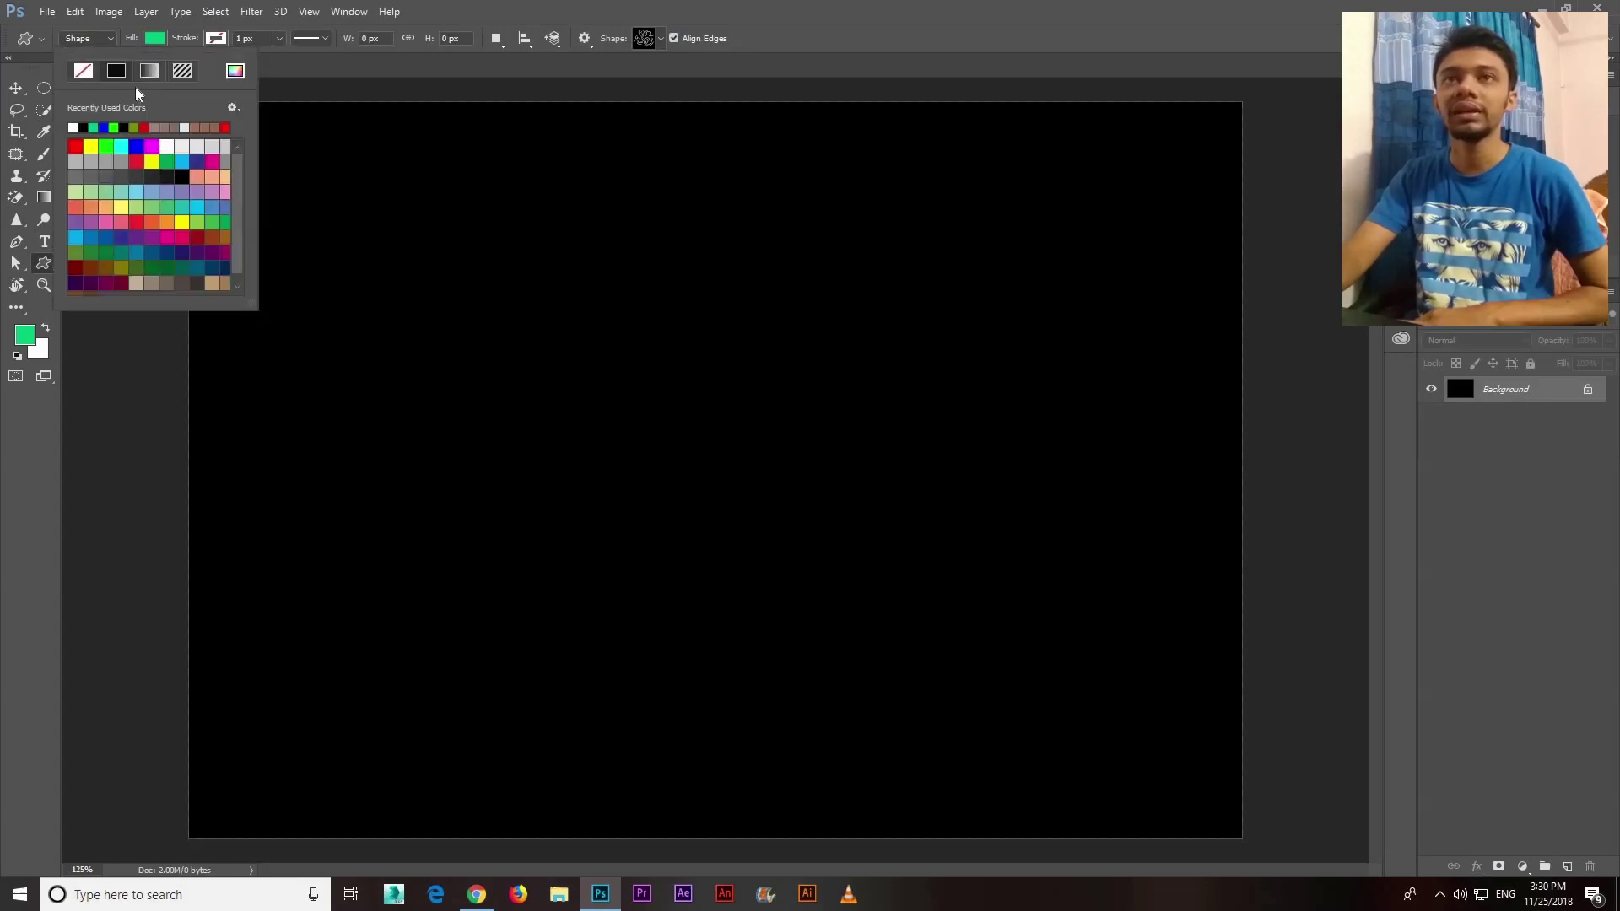
left_click(235, 70)
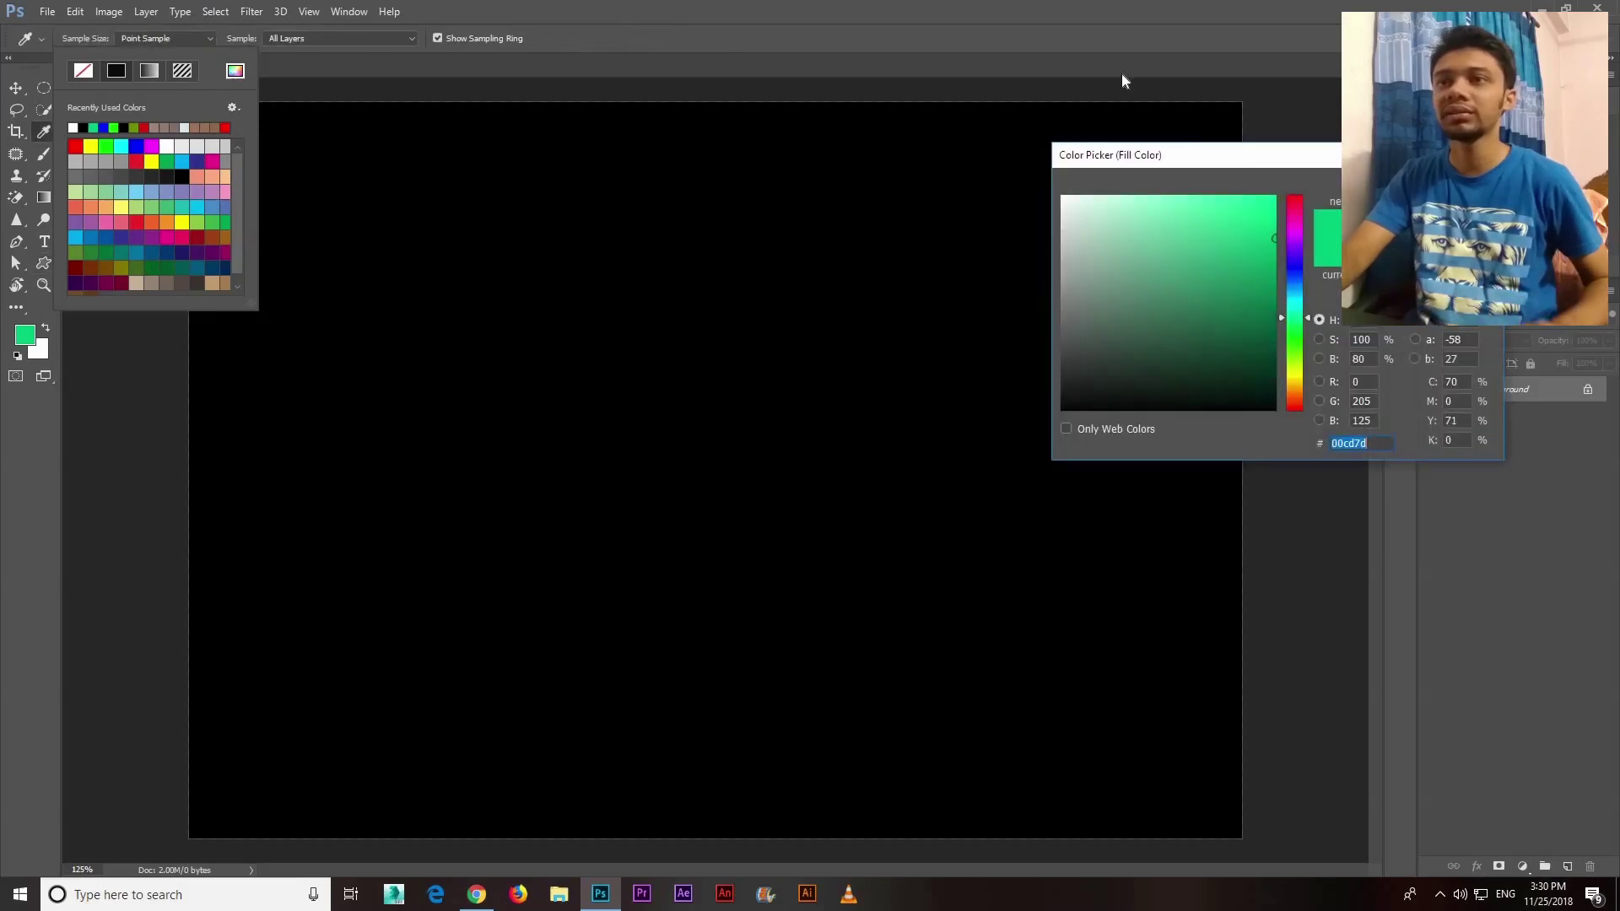
key("Return")
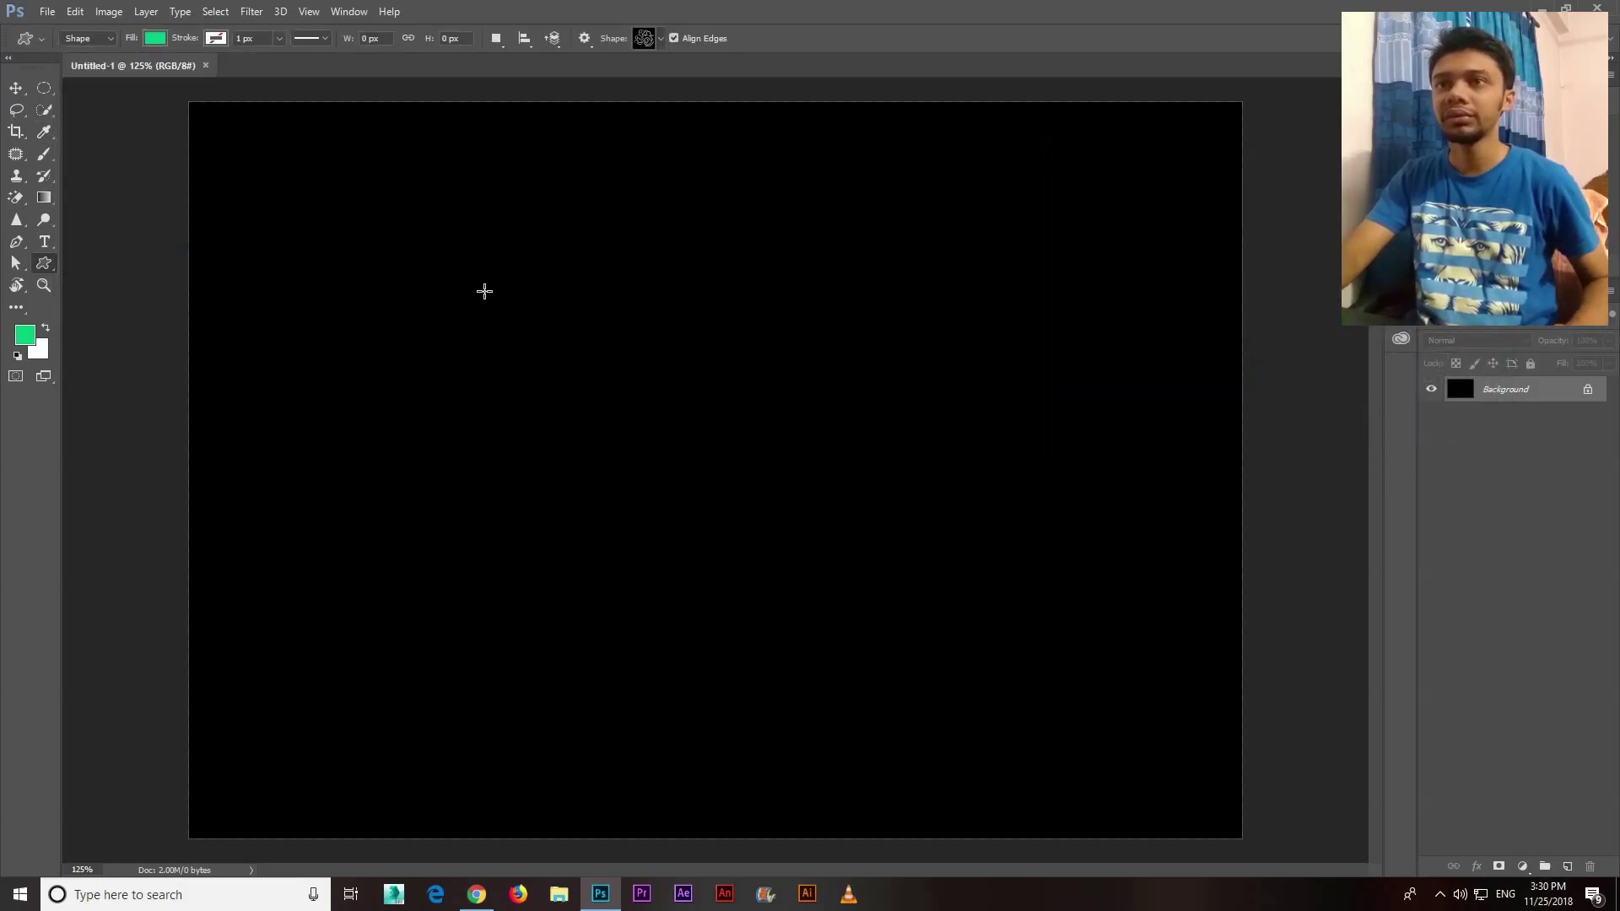
mouse_move(476, 263)
left_mouse_down()
mouse_move(913, 618)
mouse_move(539, 391)
mouse_move(534, 406)
left_mouse_up()
Free-transform the swirl to about 117% and nudge it slightly upward
left_click(17, 95)
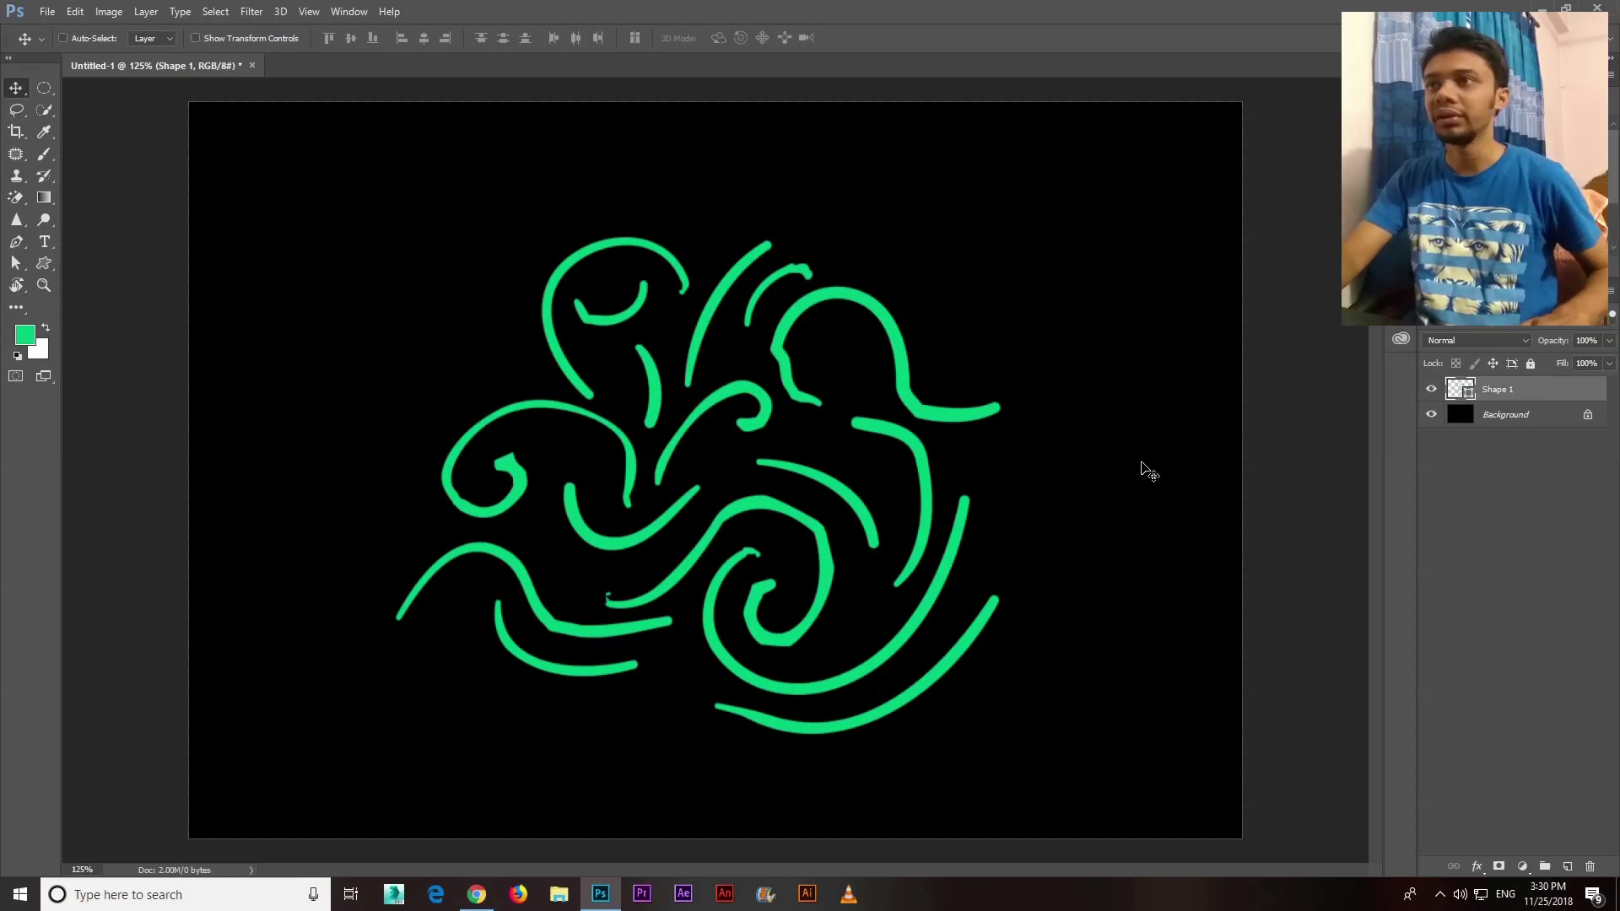
key("ctrl+t")
left_click_drag(1001, 237, 1053, 195)
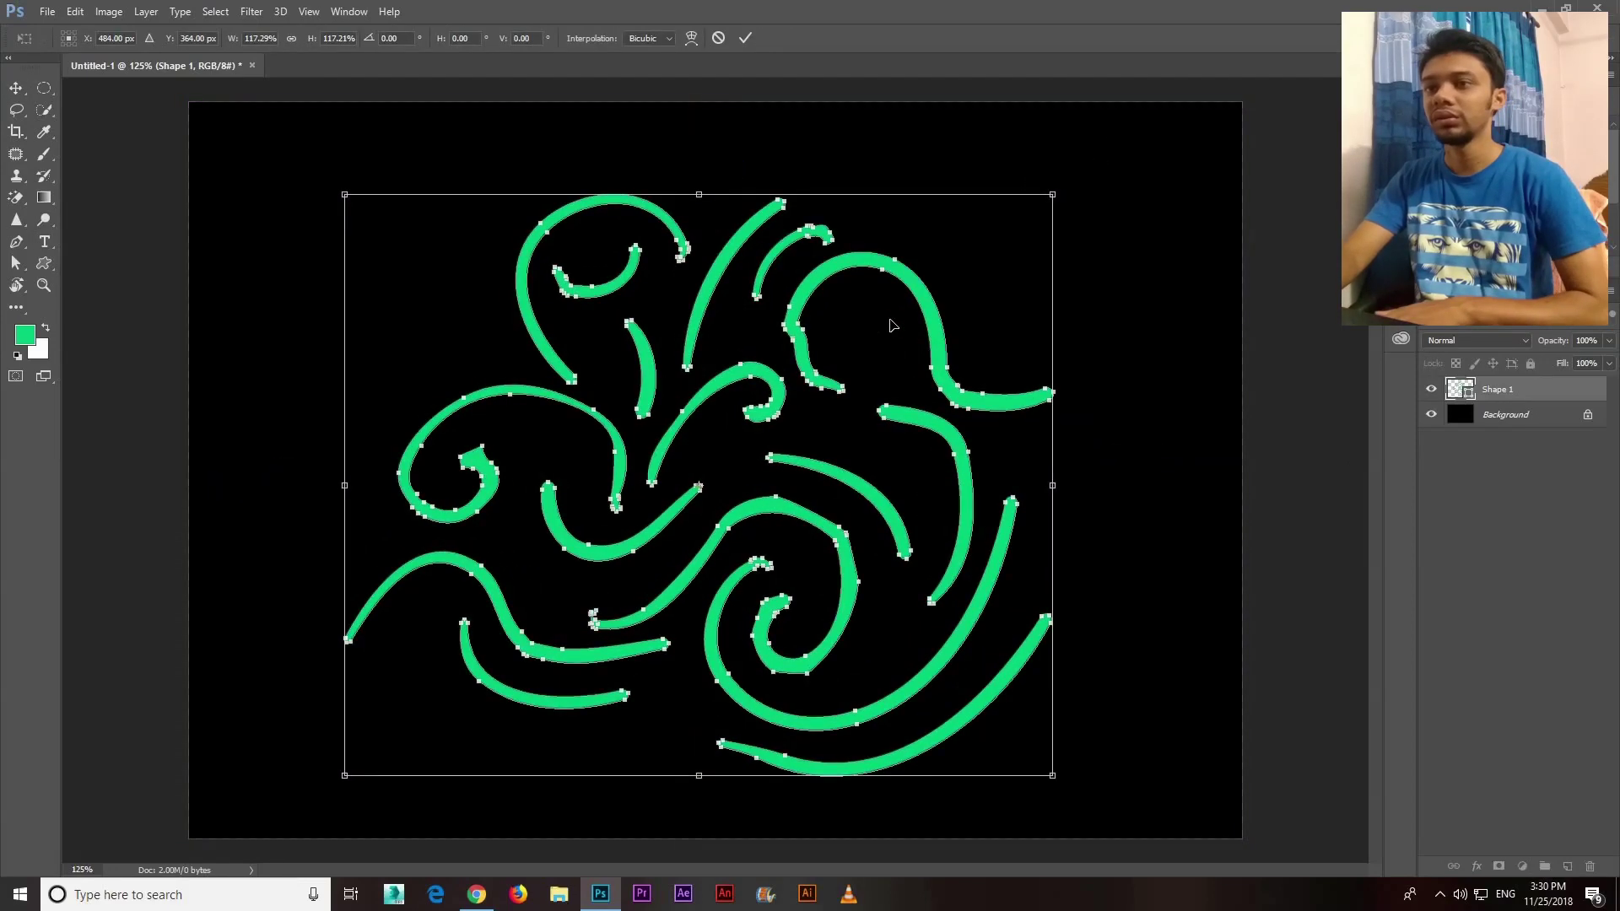
left_click_drag(928, 424, 928, 409)
key("Return")
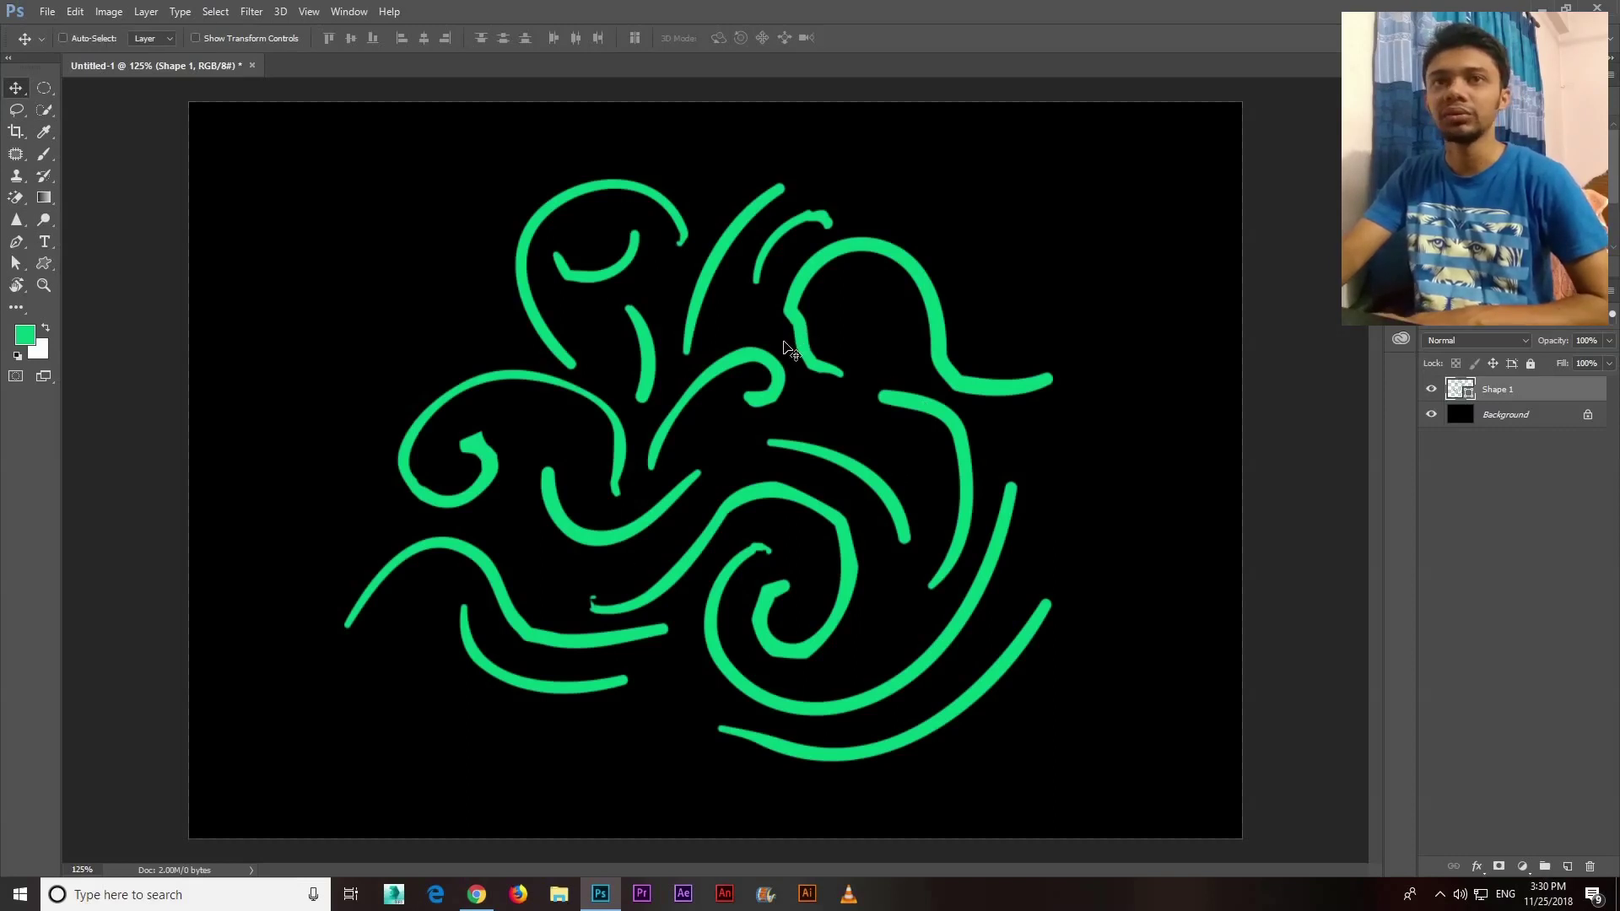
Change the swirl's fill from solid green to the blue-red-yellow gradient preset
left_click(49, 267)
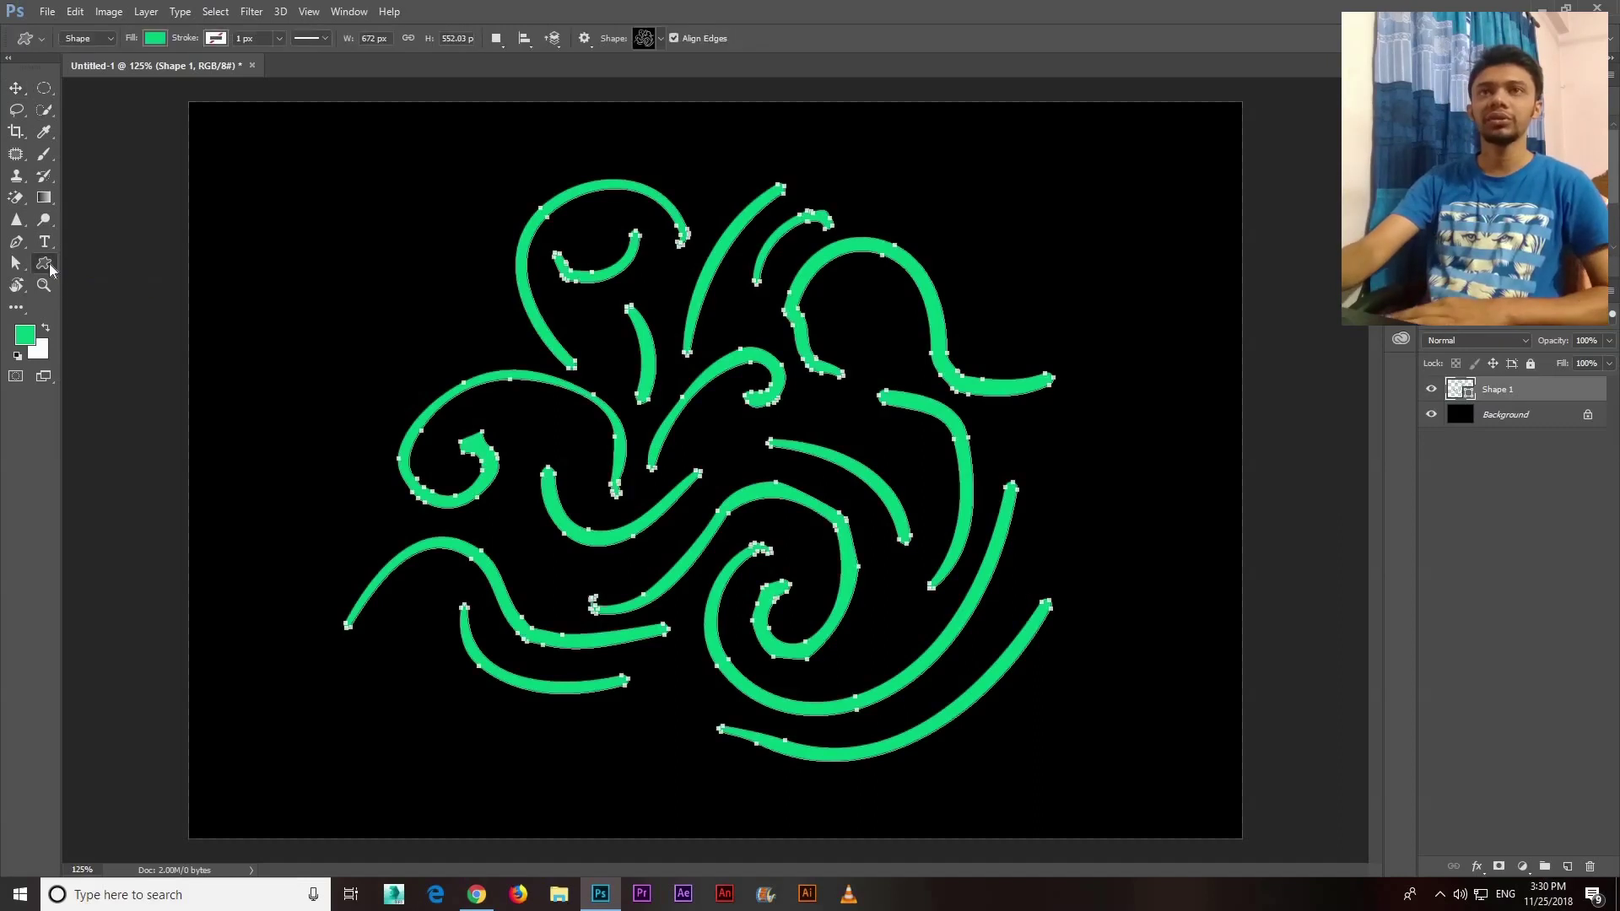
left_click(152, 39)
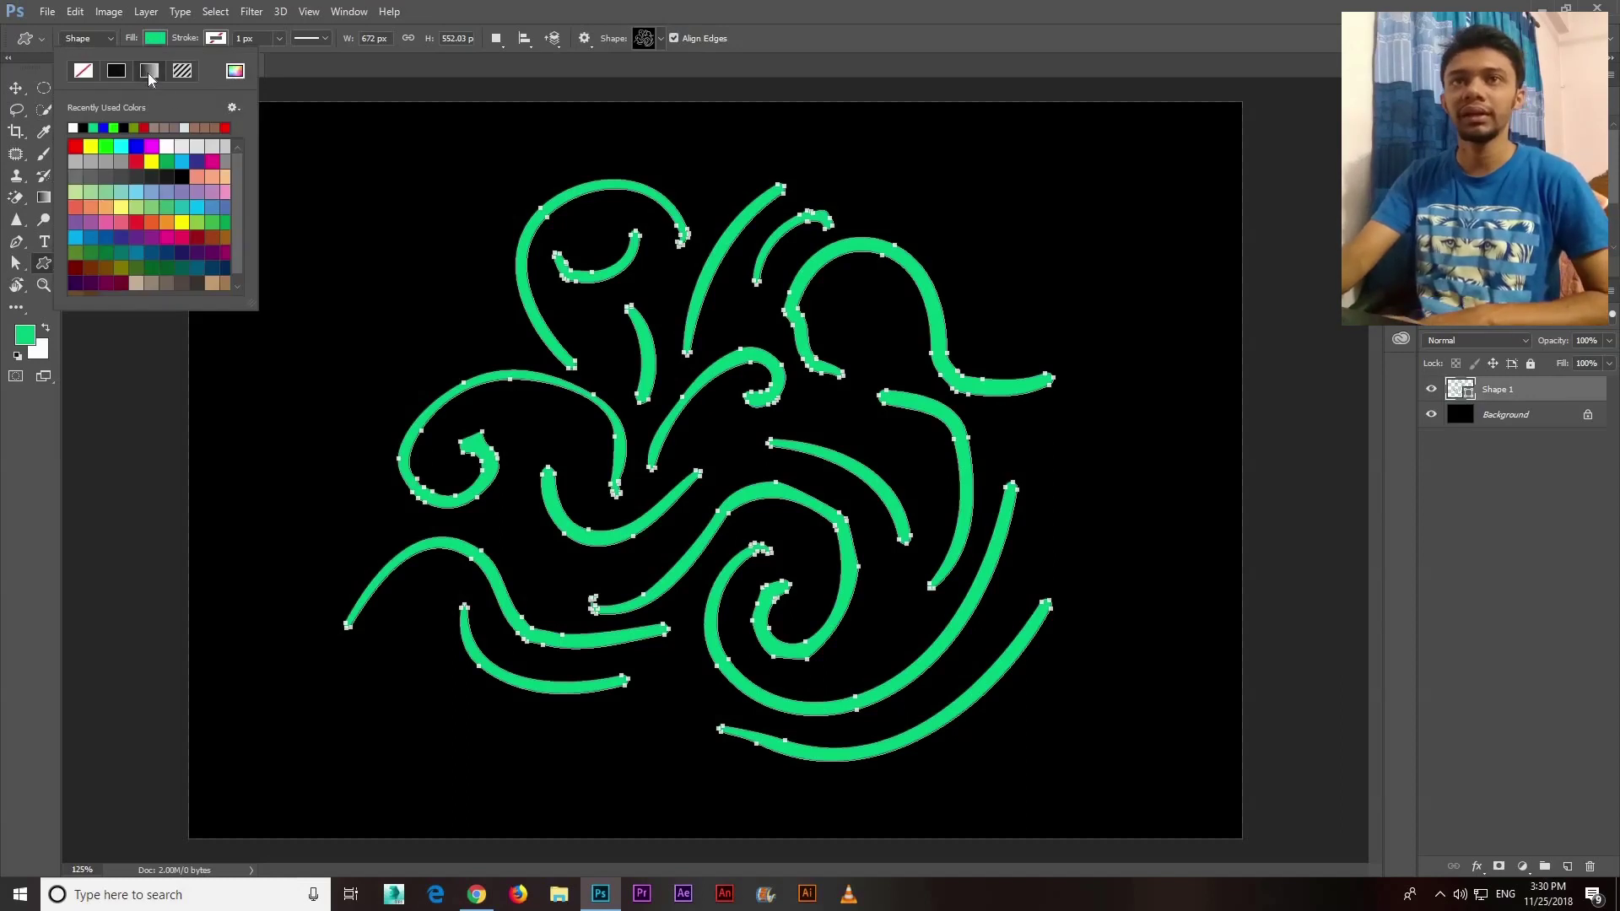
left_click(148, 72)
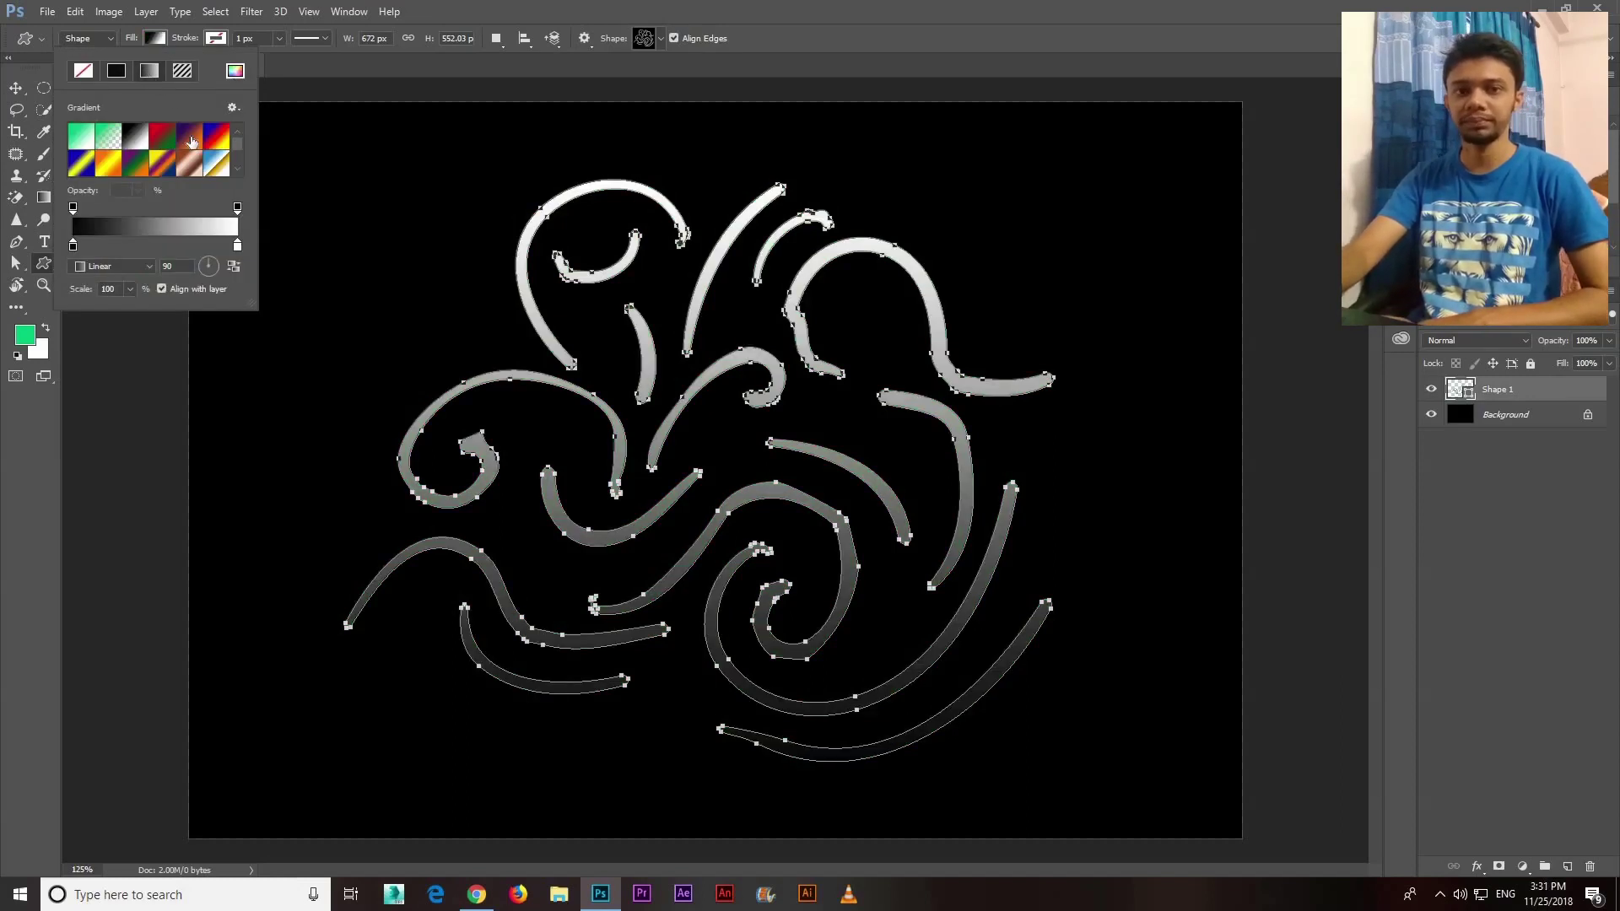
left_click(192, 141)
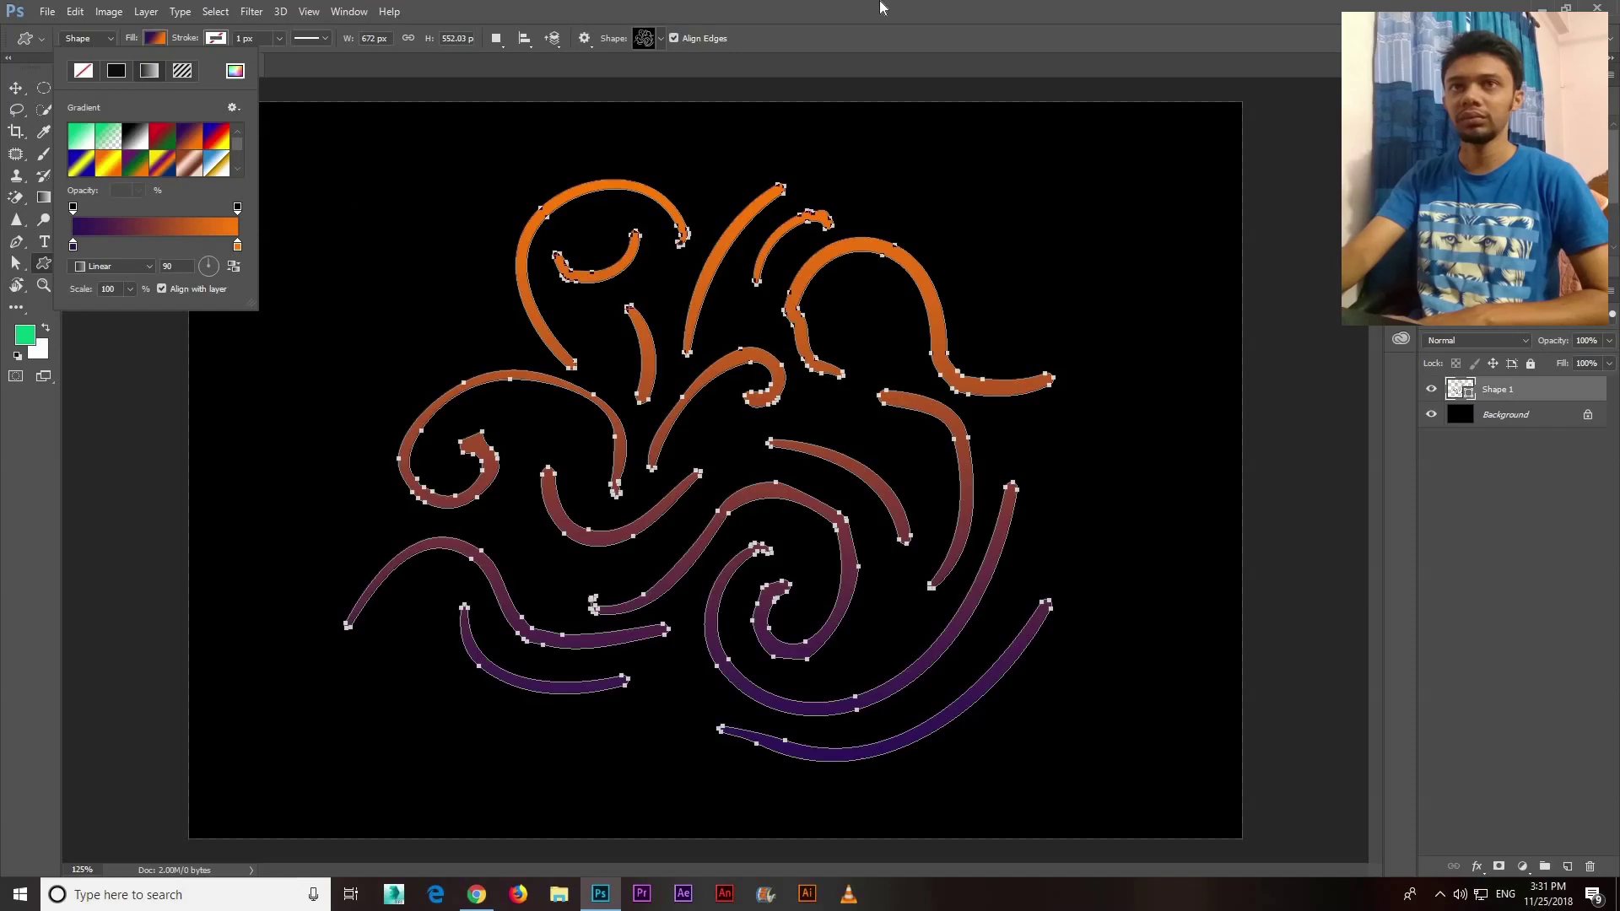
left_click(218, 140)
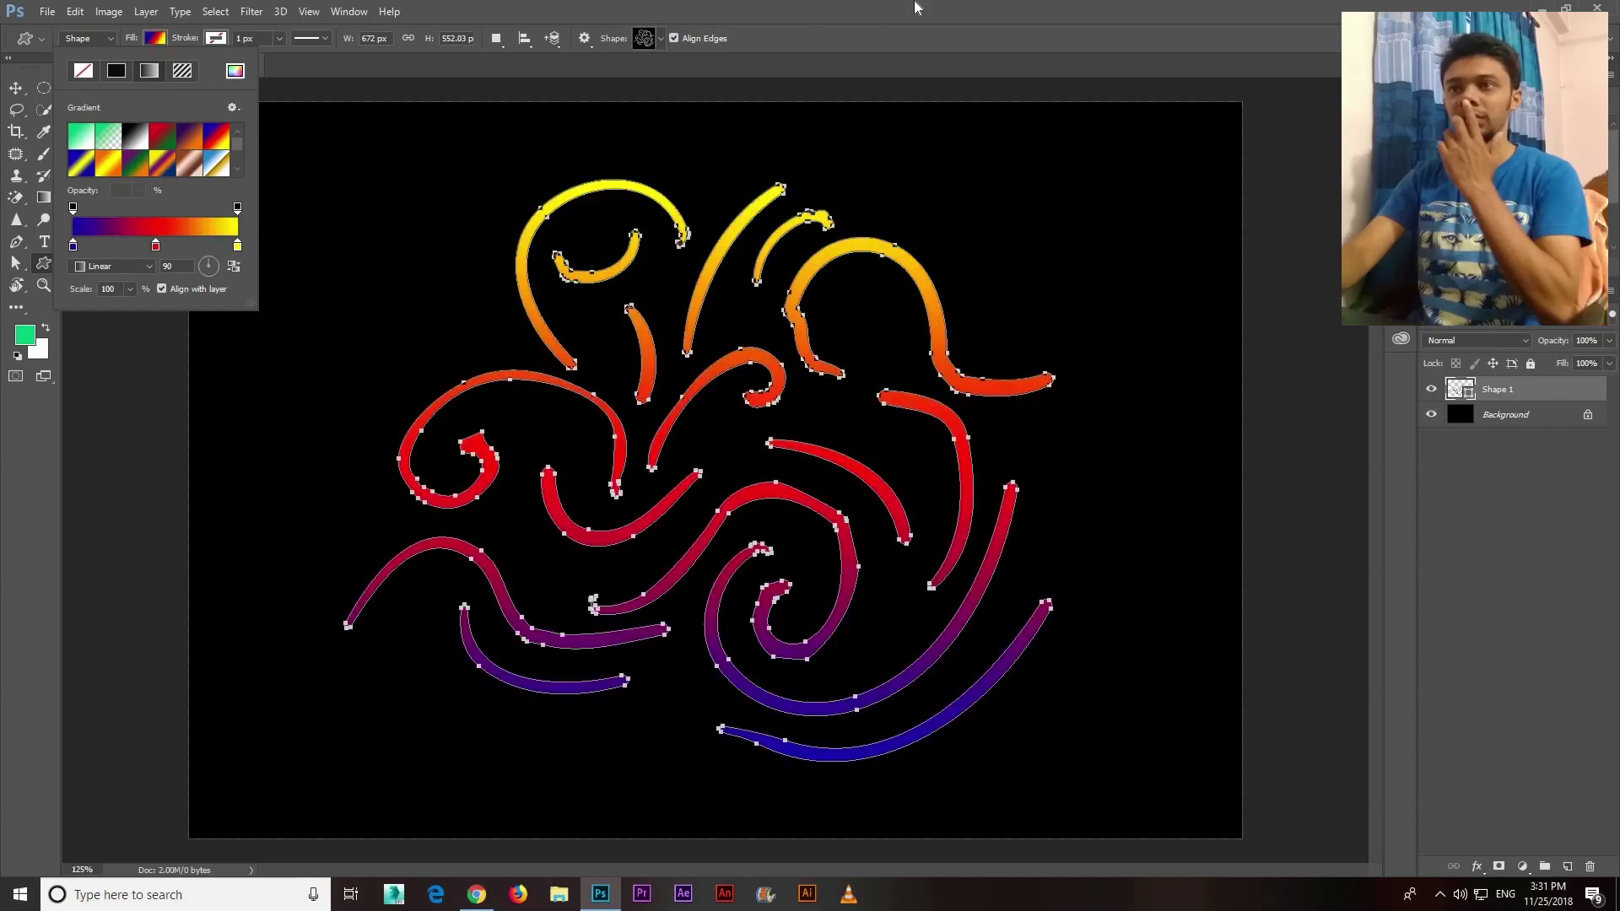
key("Return")
left_click(47, 88)
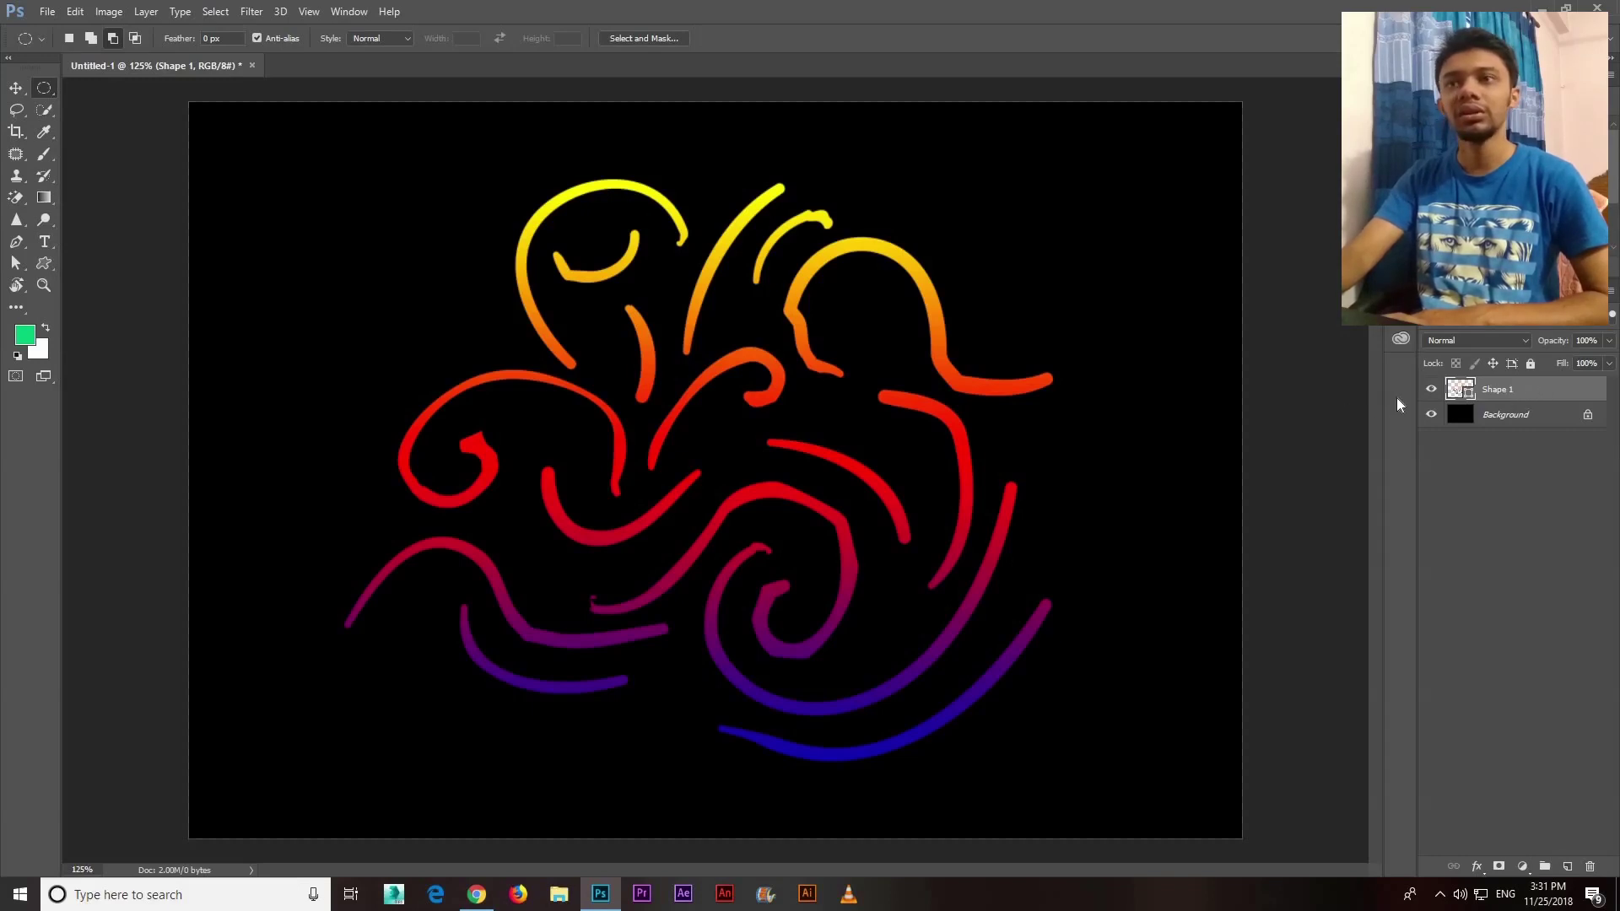
Rasterize Shape 1, duplicate it with Ctrl+J, hide the copy, and add empty Layer 1
right_click(1541, 392)
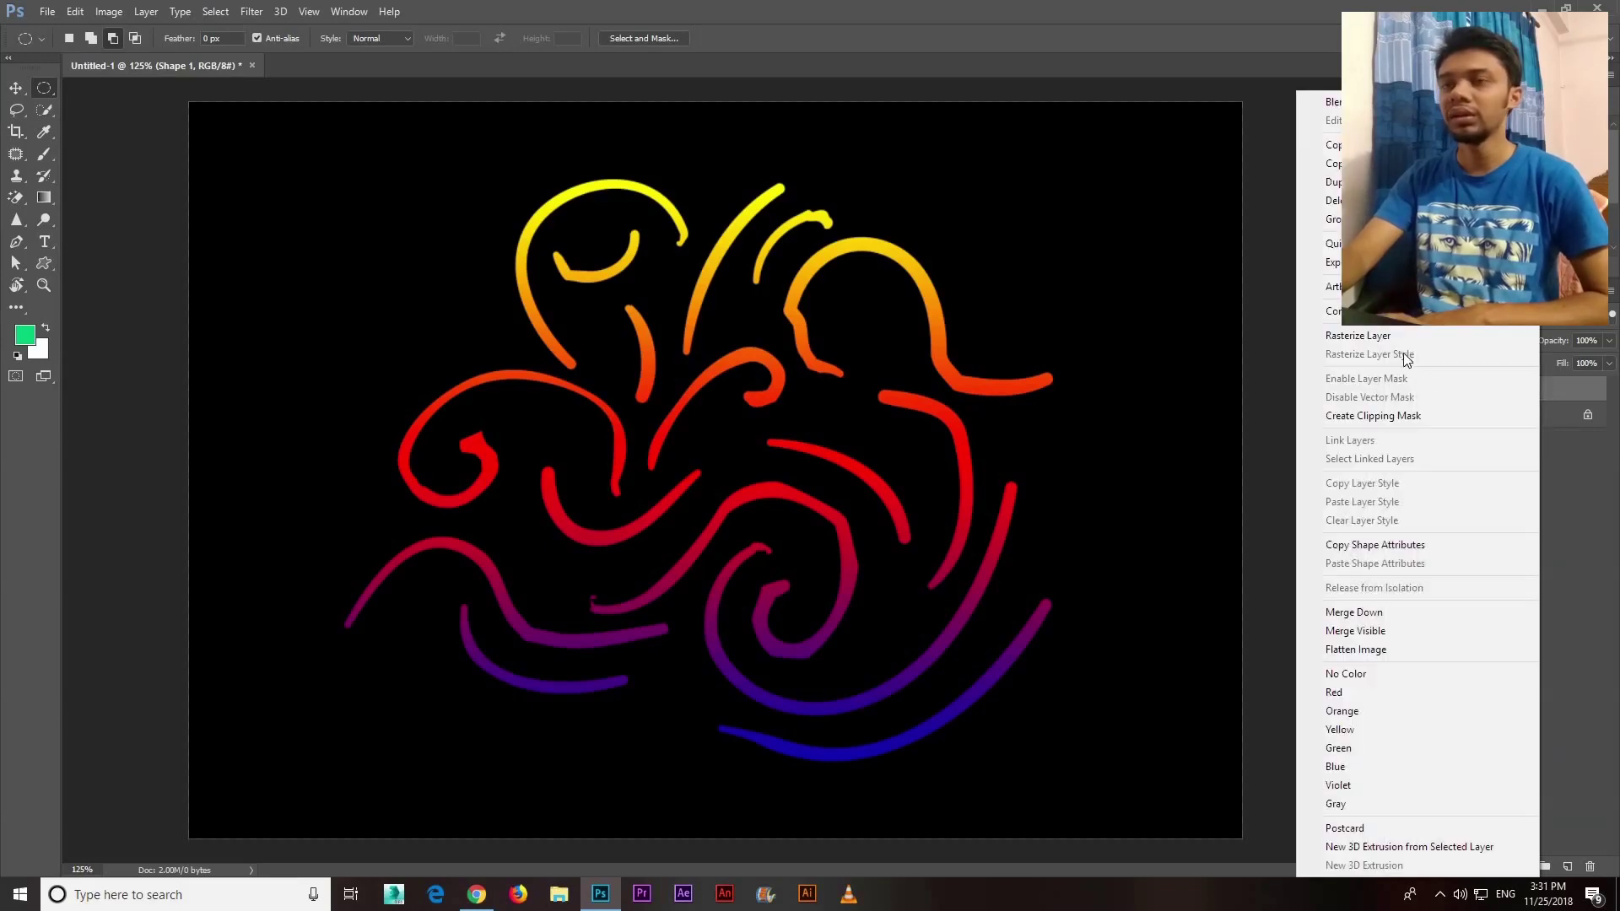
left_click(1390, 338)
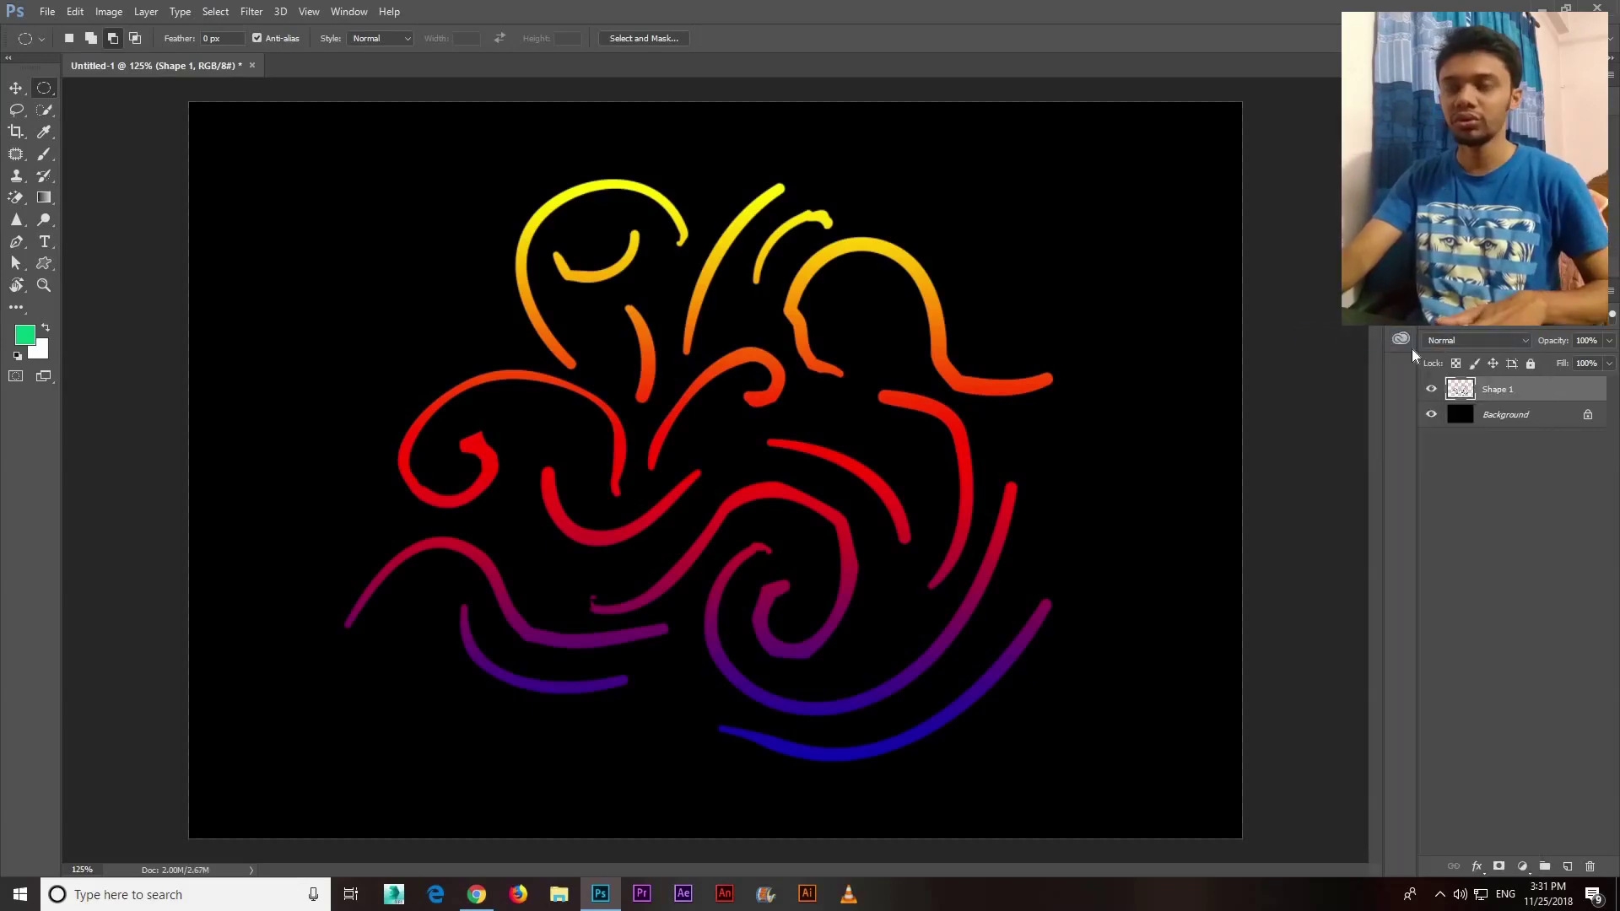
key("ctrl+j")
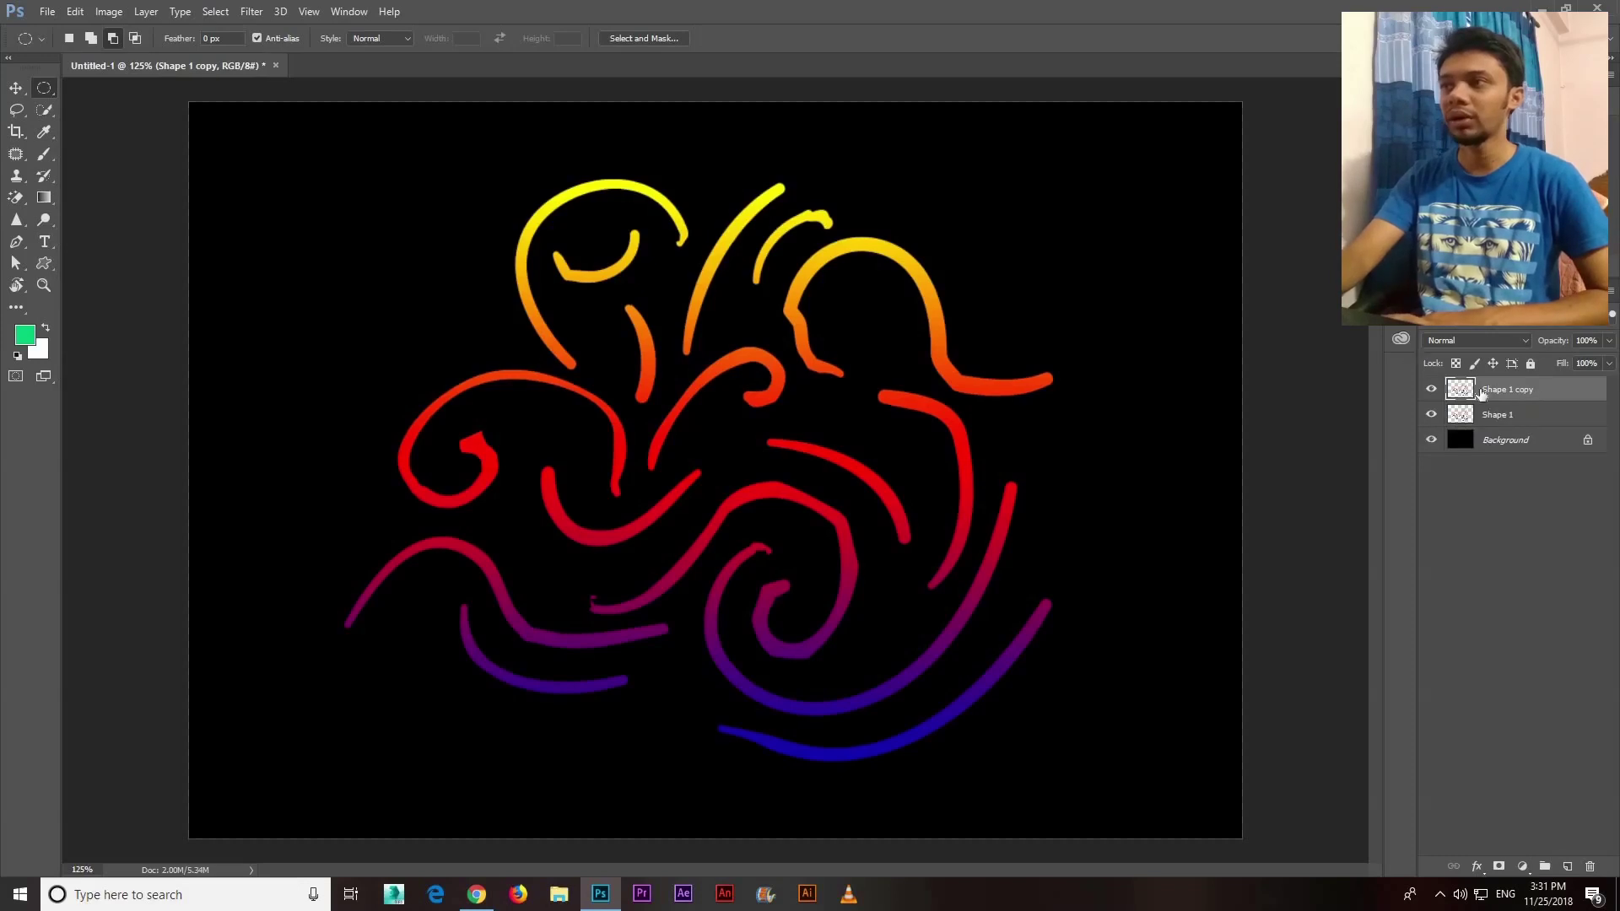
left_click(1433, 390)
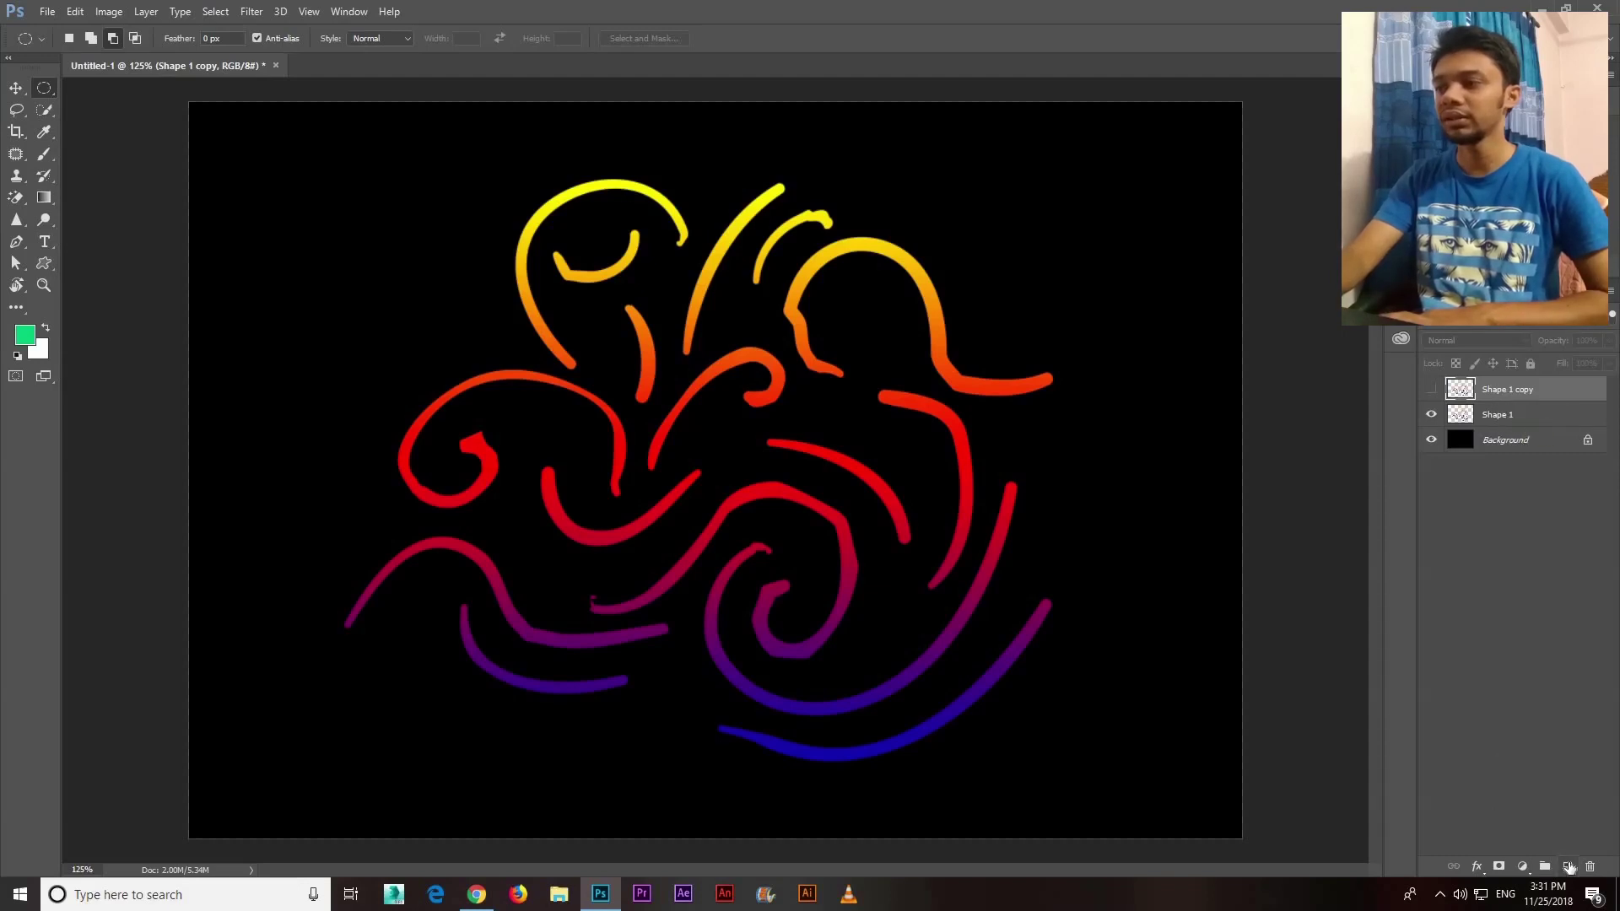
left_click(1567, 866)
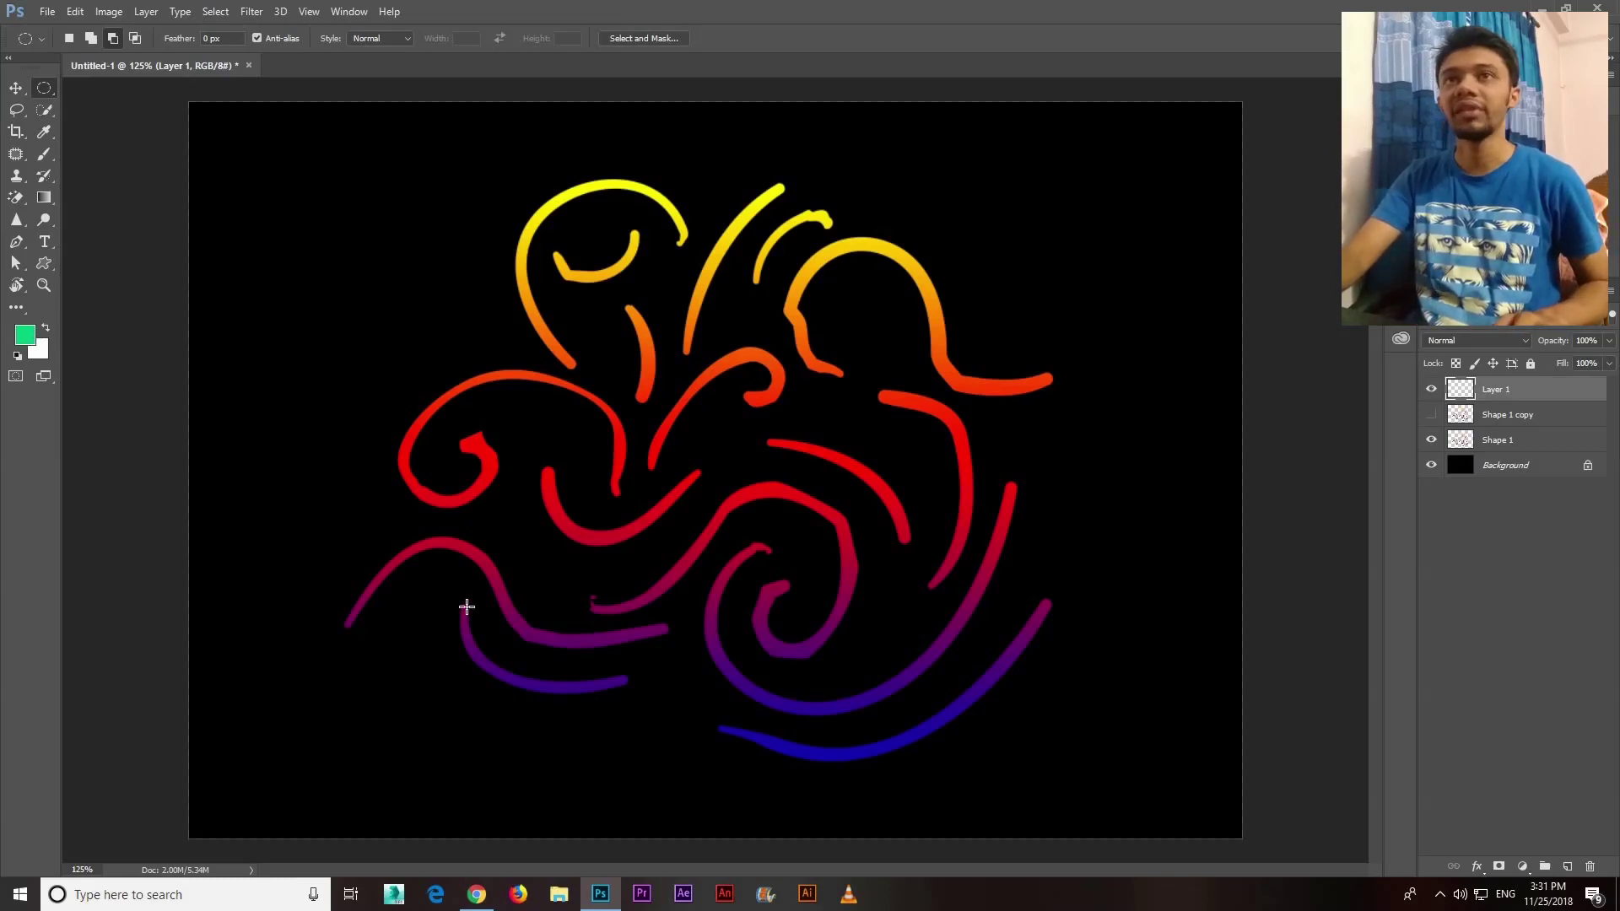
Reset to default black and white colours and render Clouds onto Layer 1
left_click(251, 12)
left_click(267, 17)
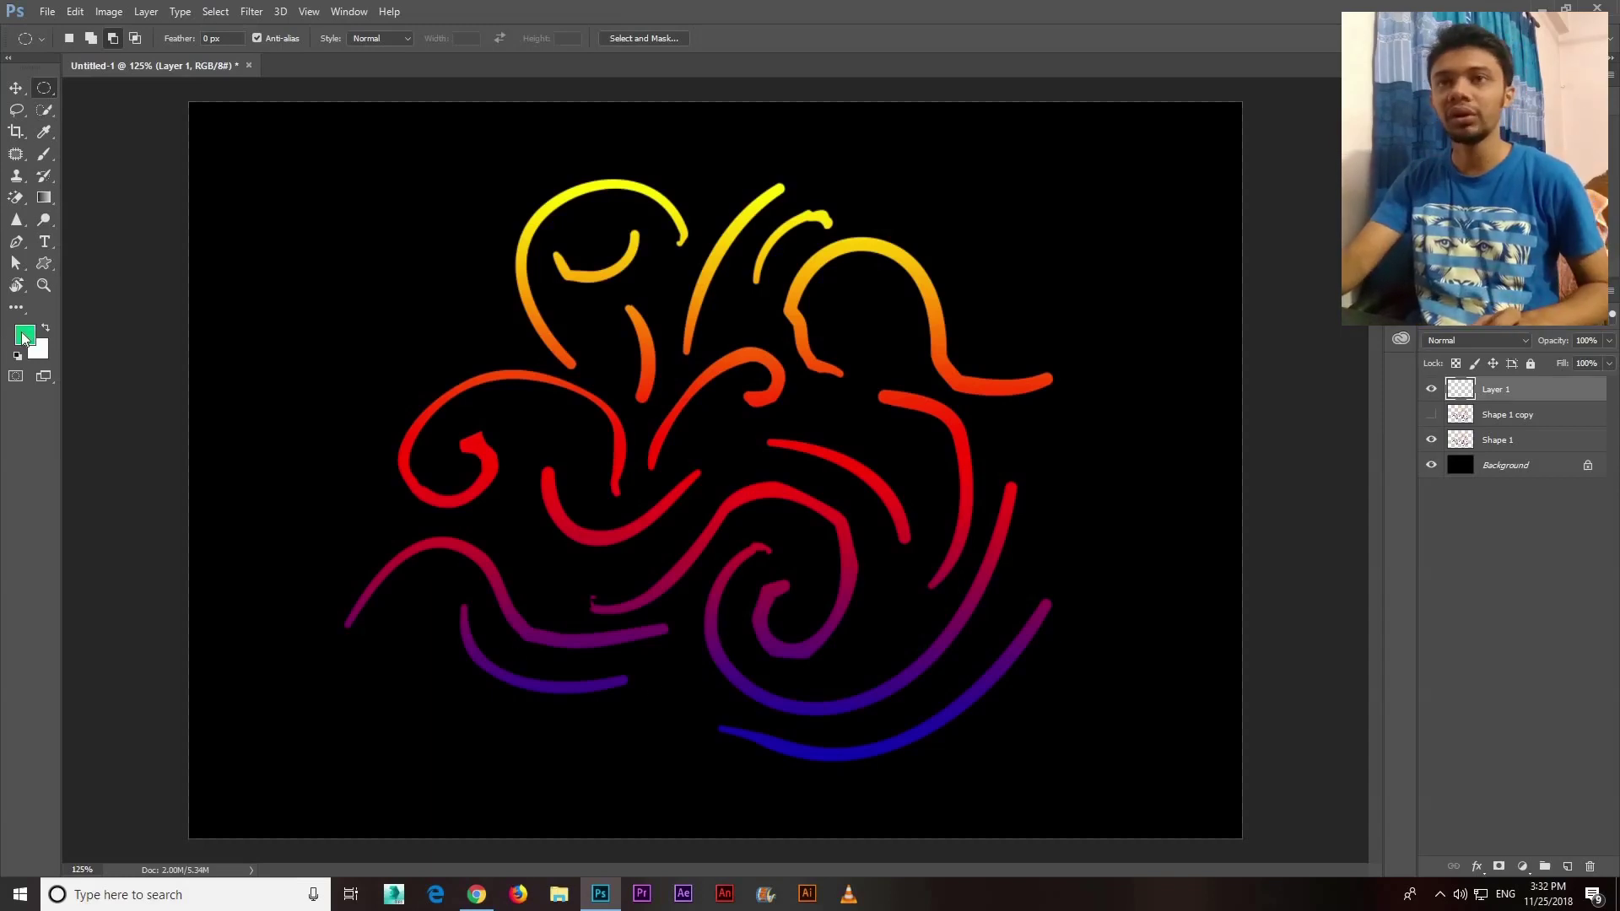
key("d")
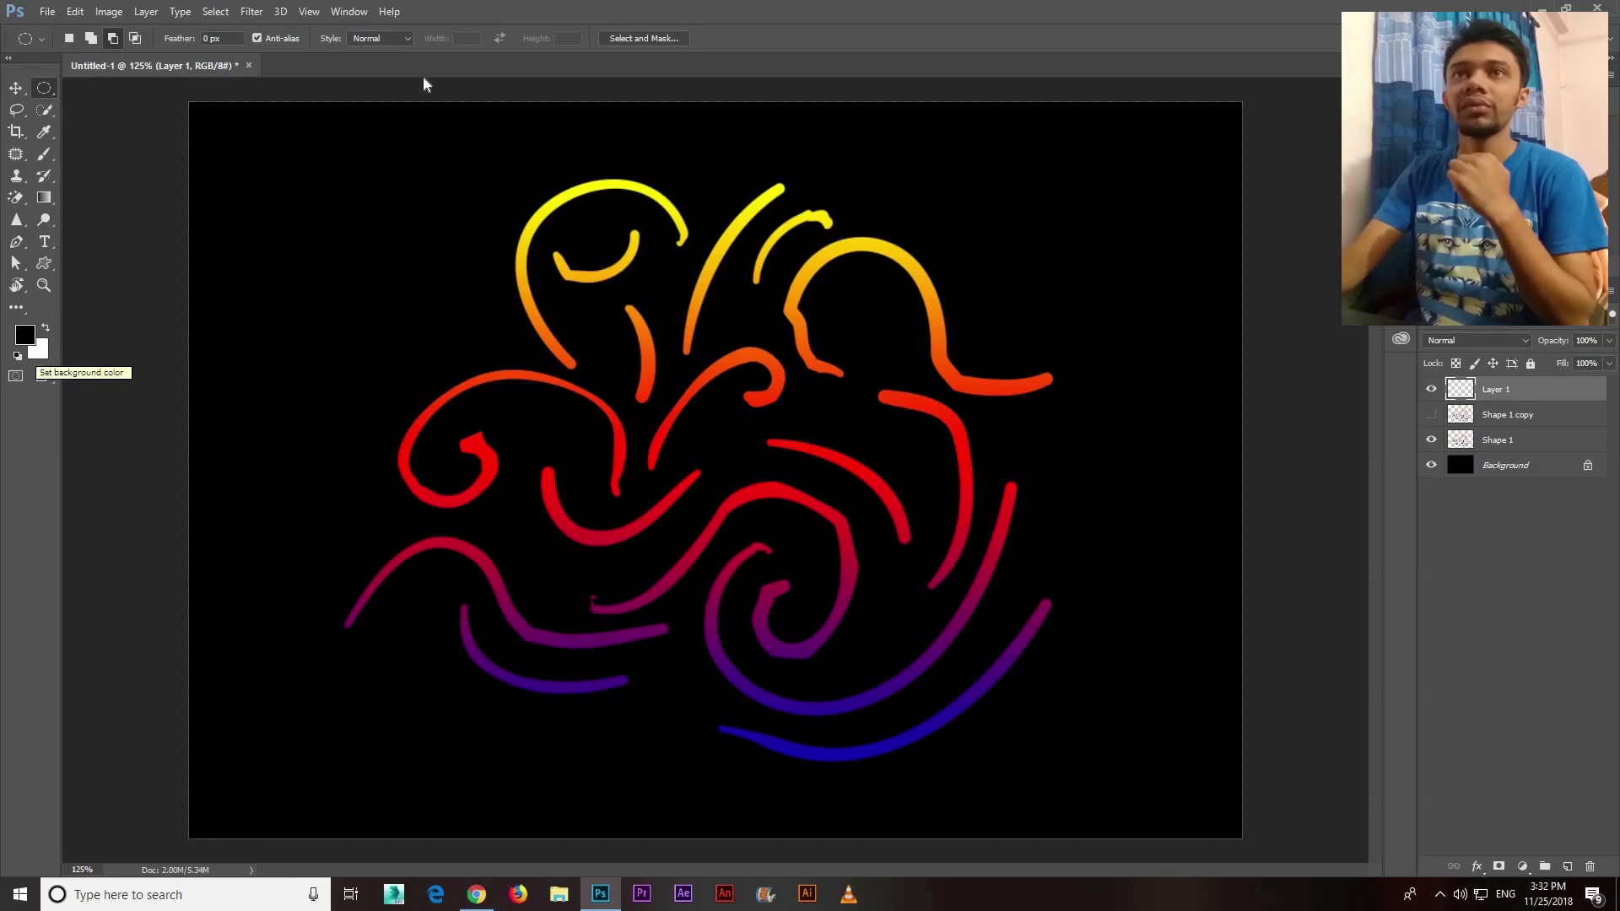
left_click(253, 12)
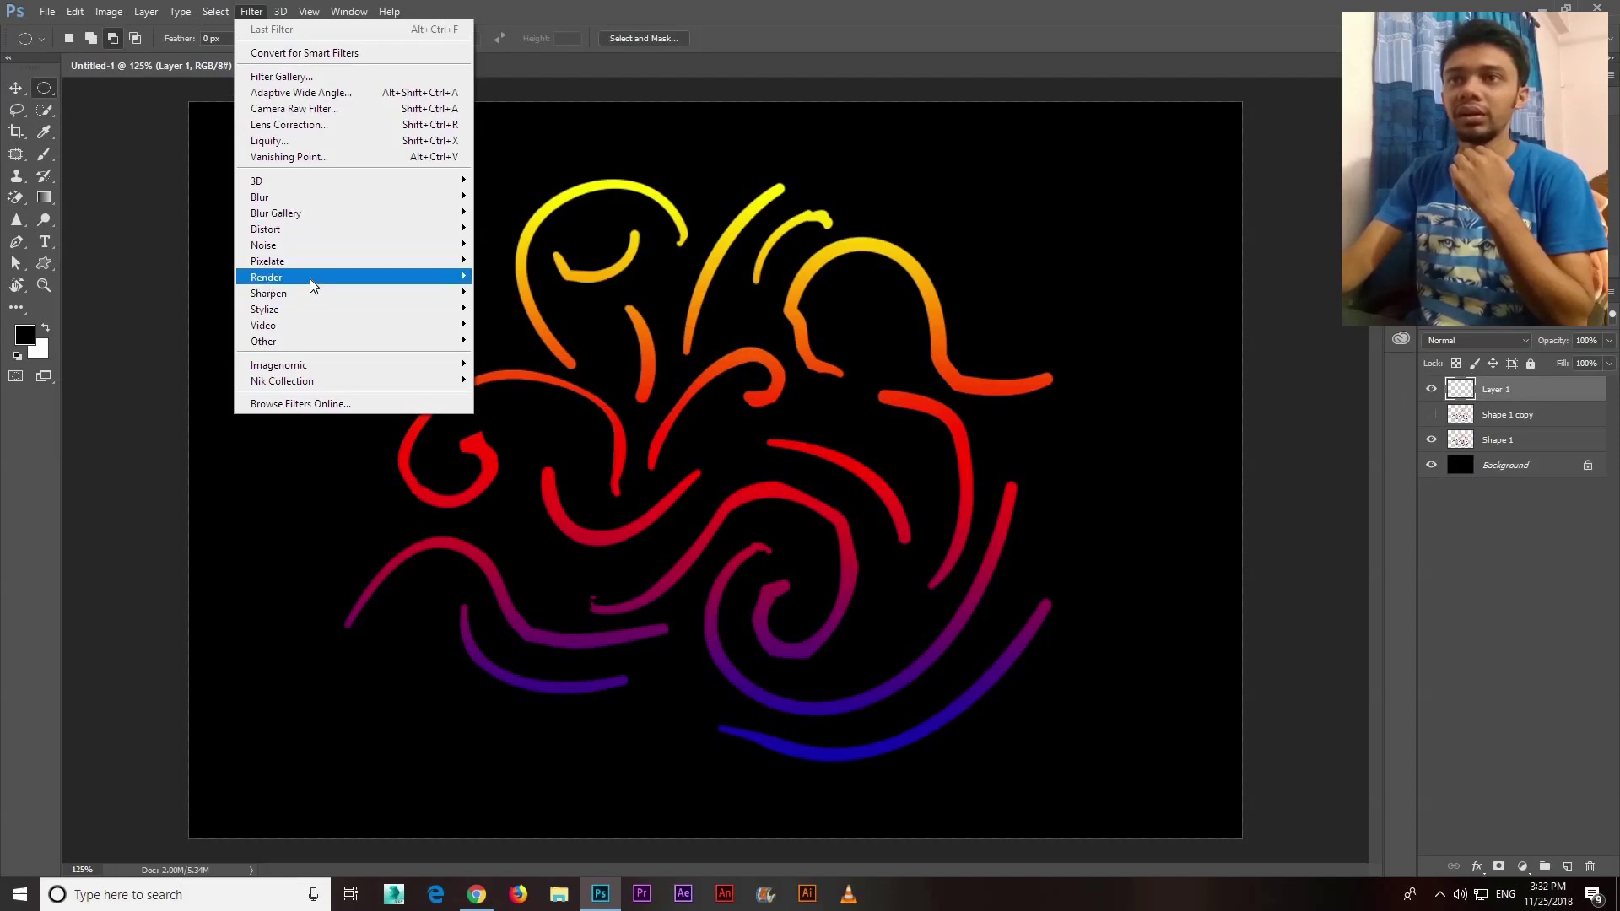
mouse_move(266, 276)
left_click(523, 332)
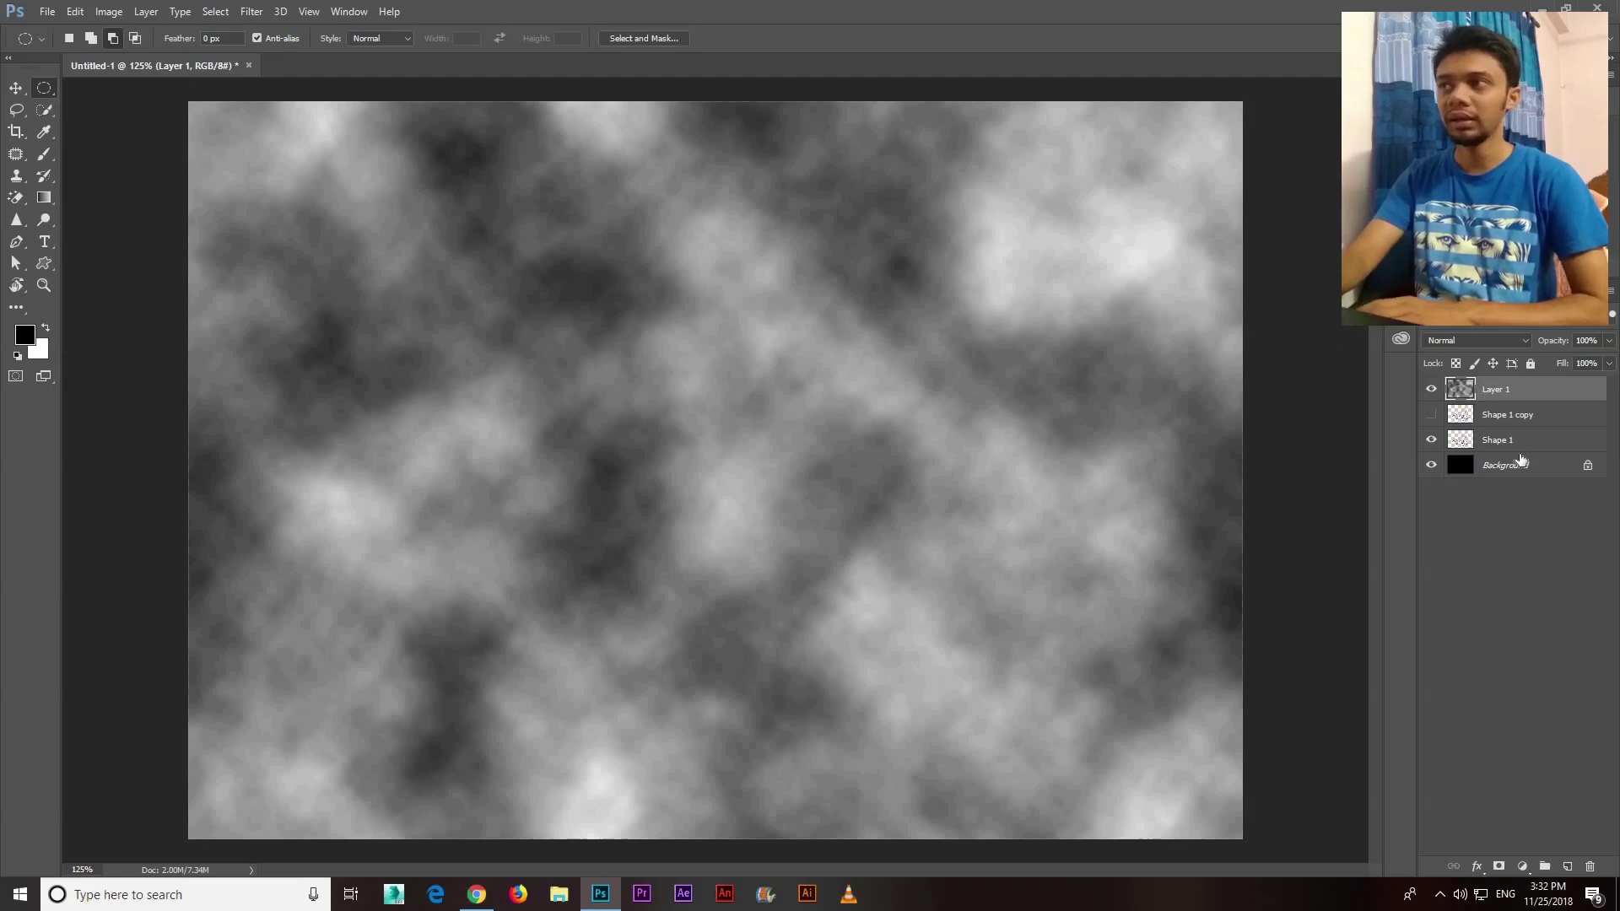
Set Layer 1 to Color Dodge, toggle its visibility to compare, then select Shape 1
left_click(1458, 342)
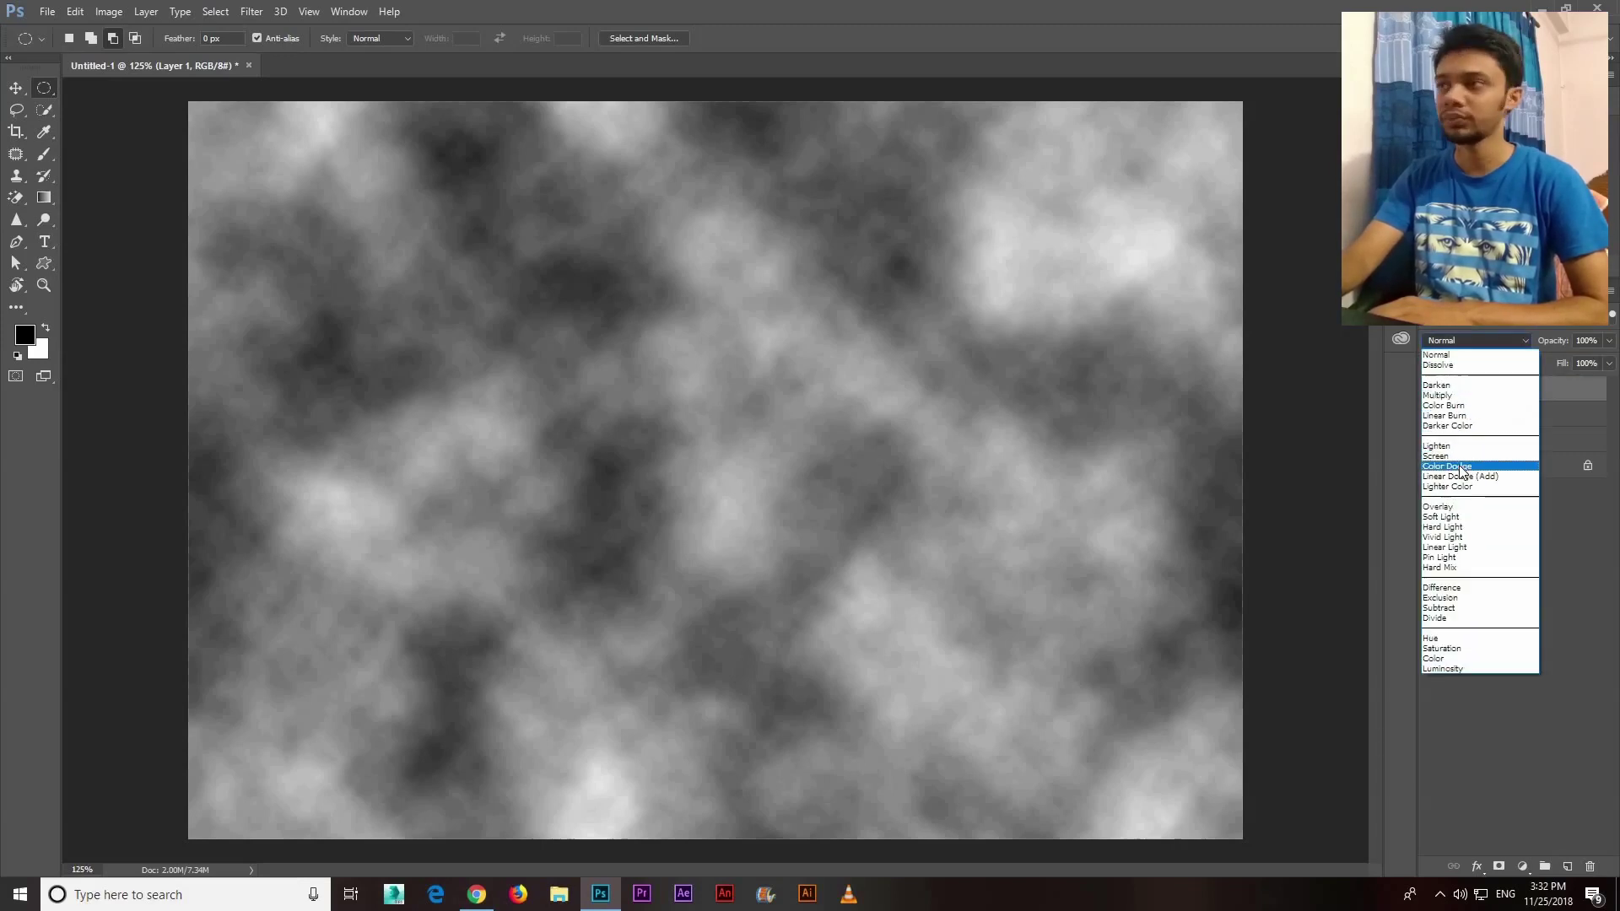
left_click(1461, 469)
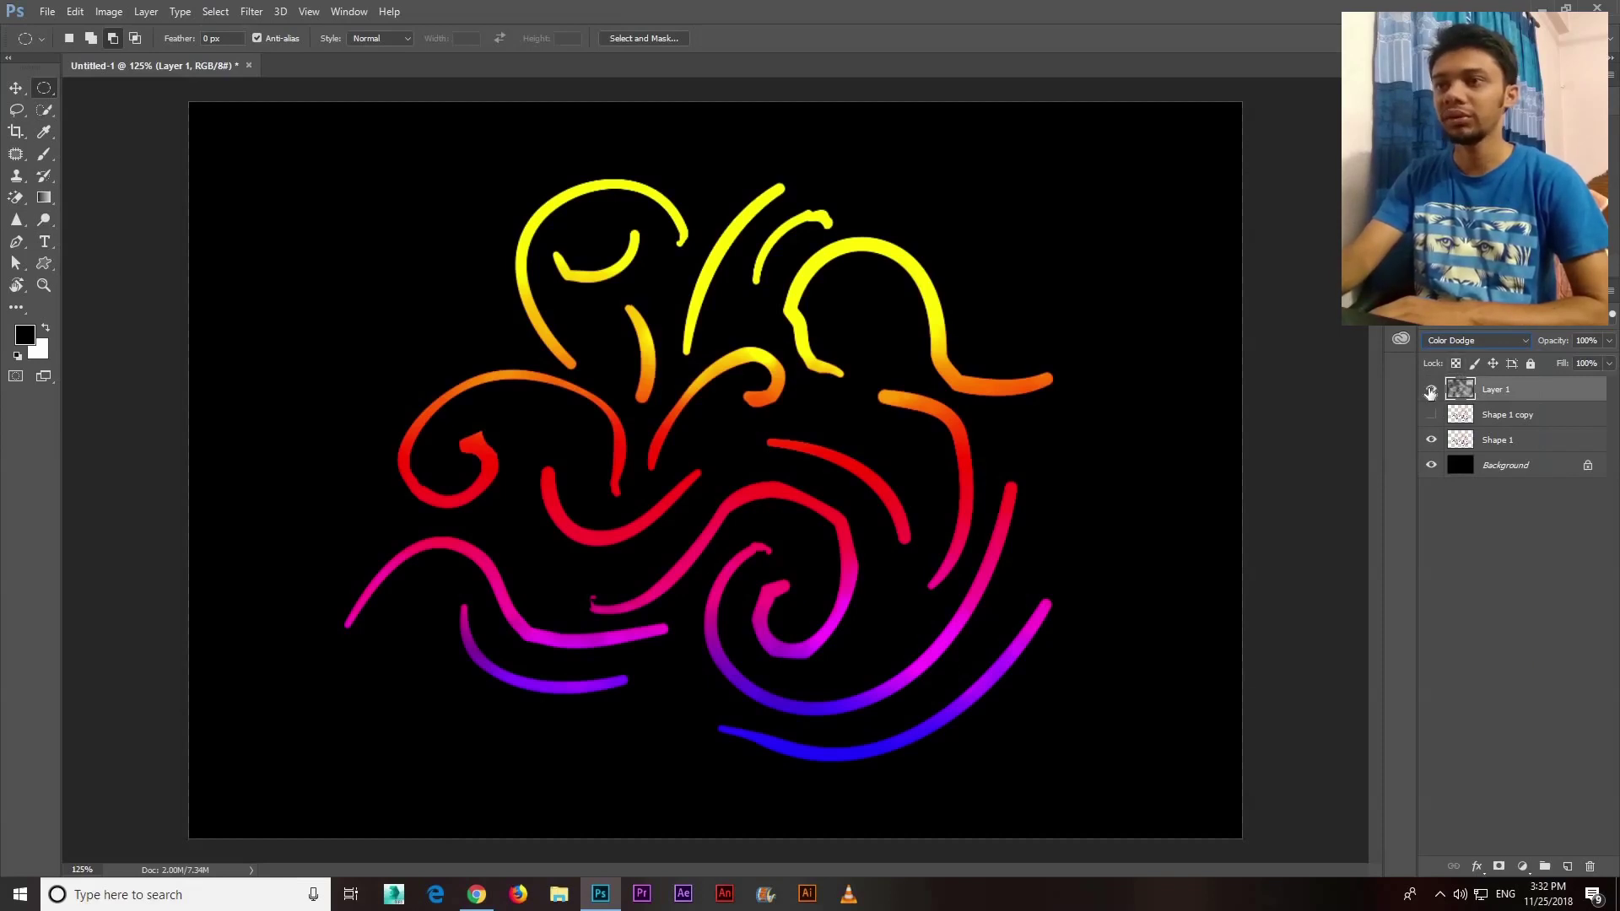
left_click(1430, 391)
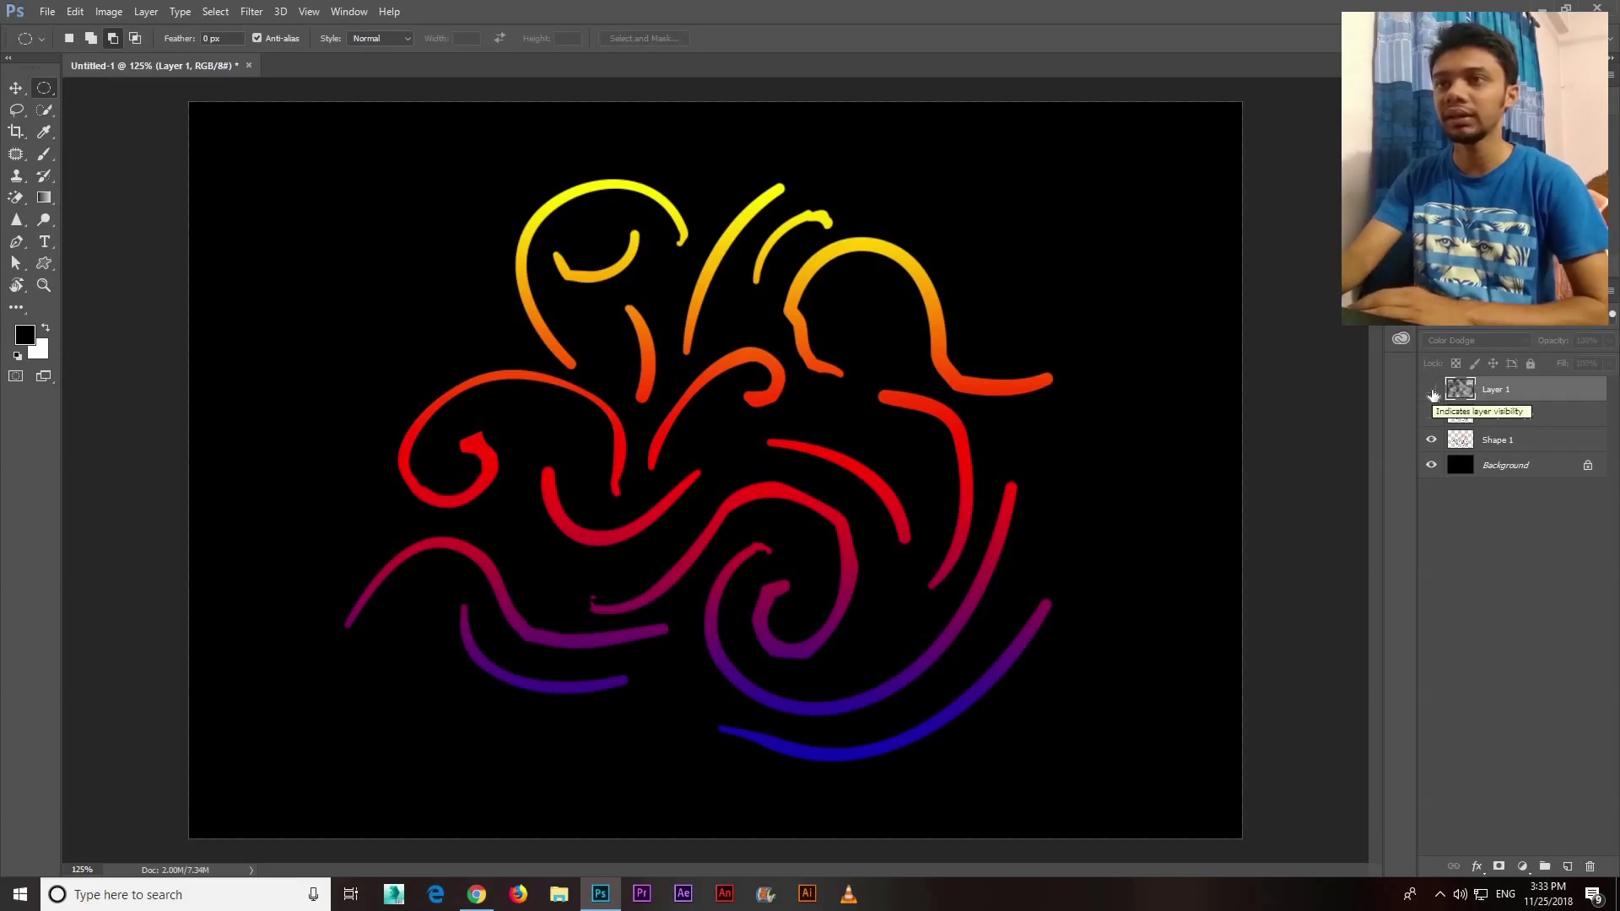
left_click(1431, 388)
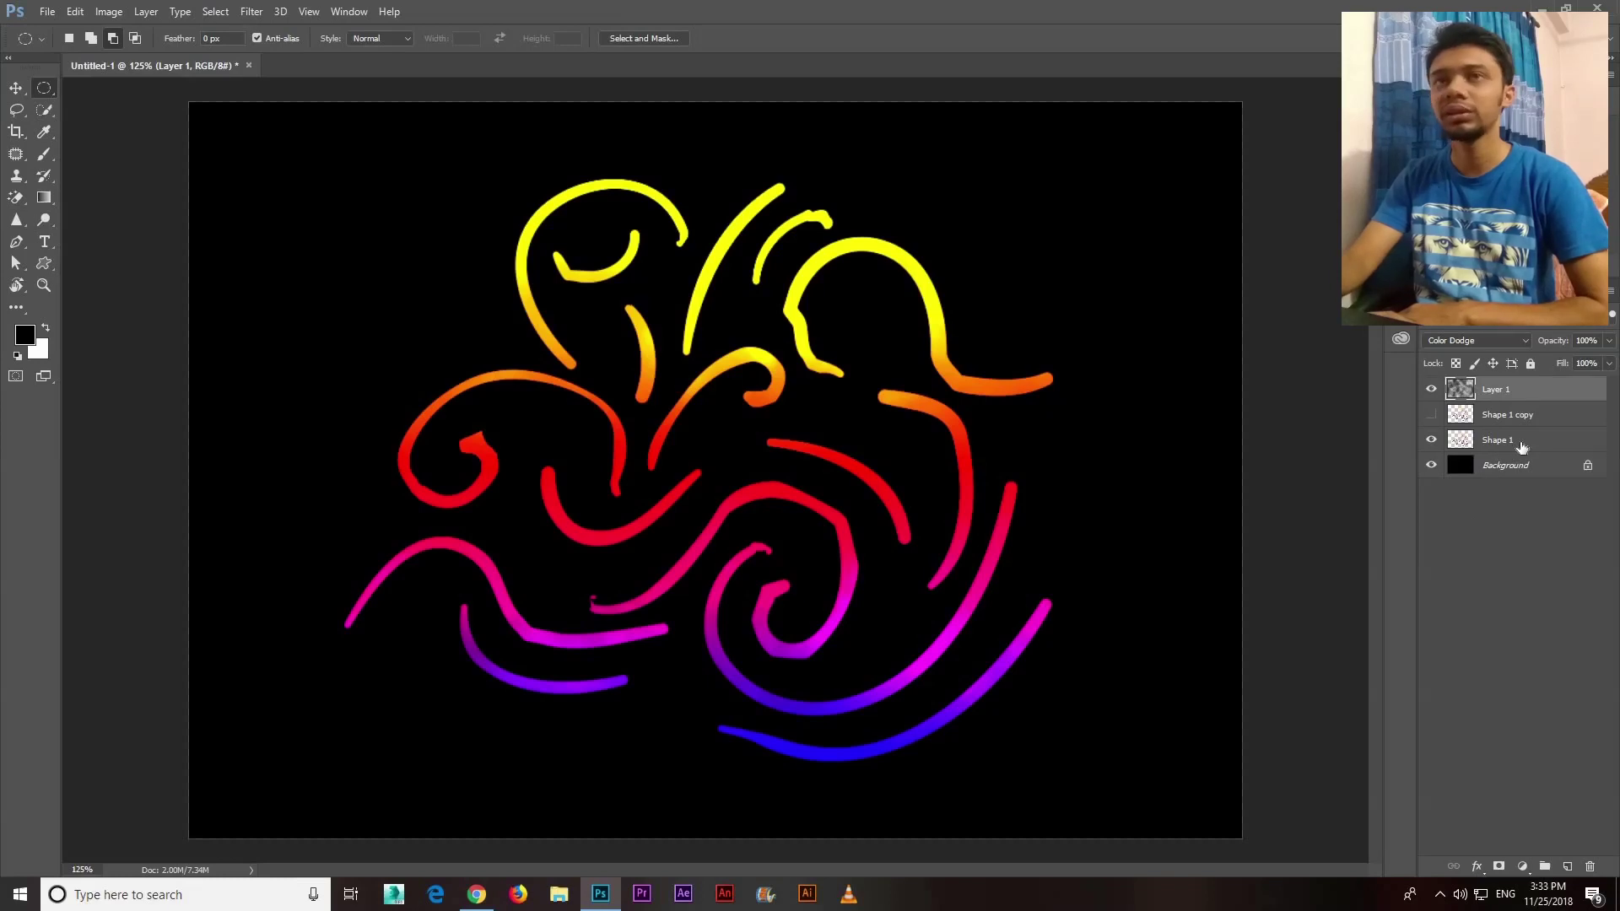
left_click(1493, 445)
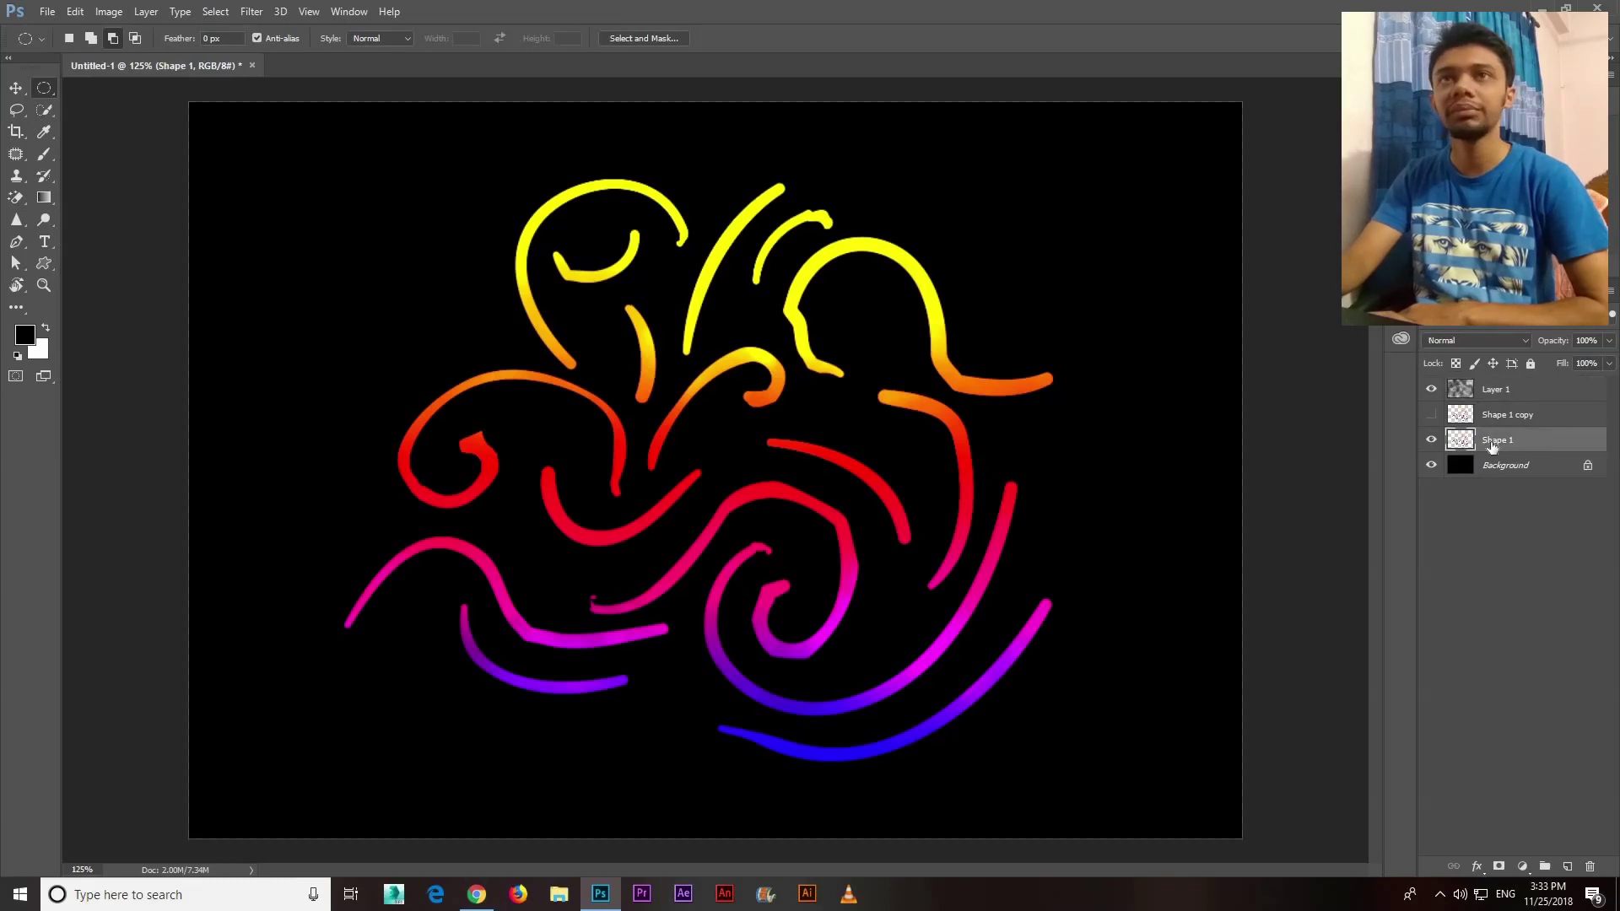
Apply a Motion Blur to Shape 1 with angle -47° and distance 1145 px
left_click(250, 12)
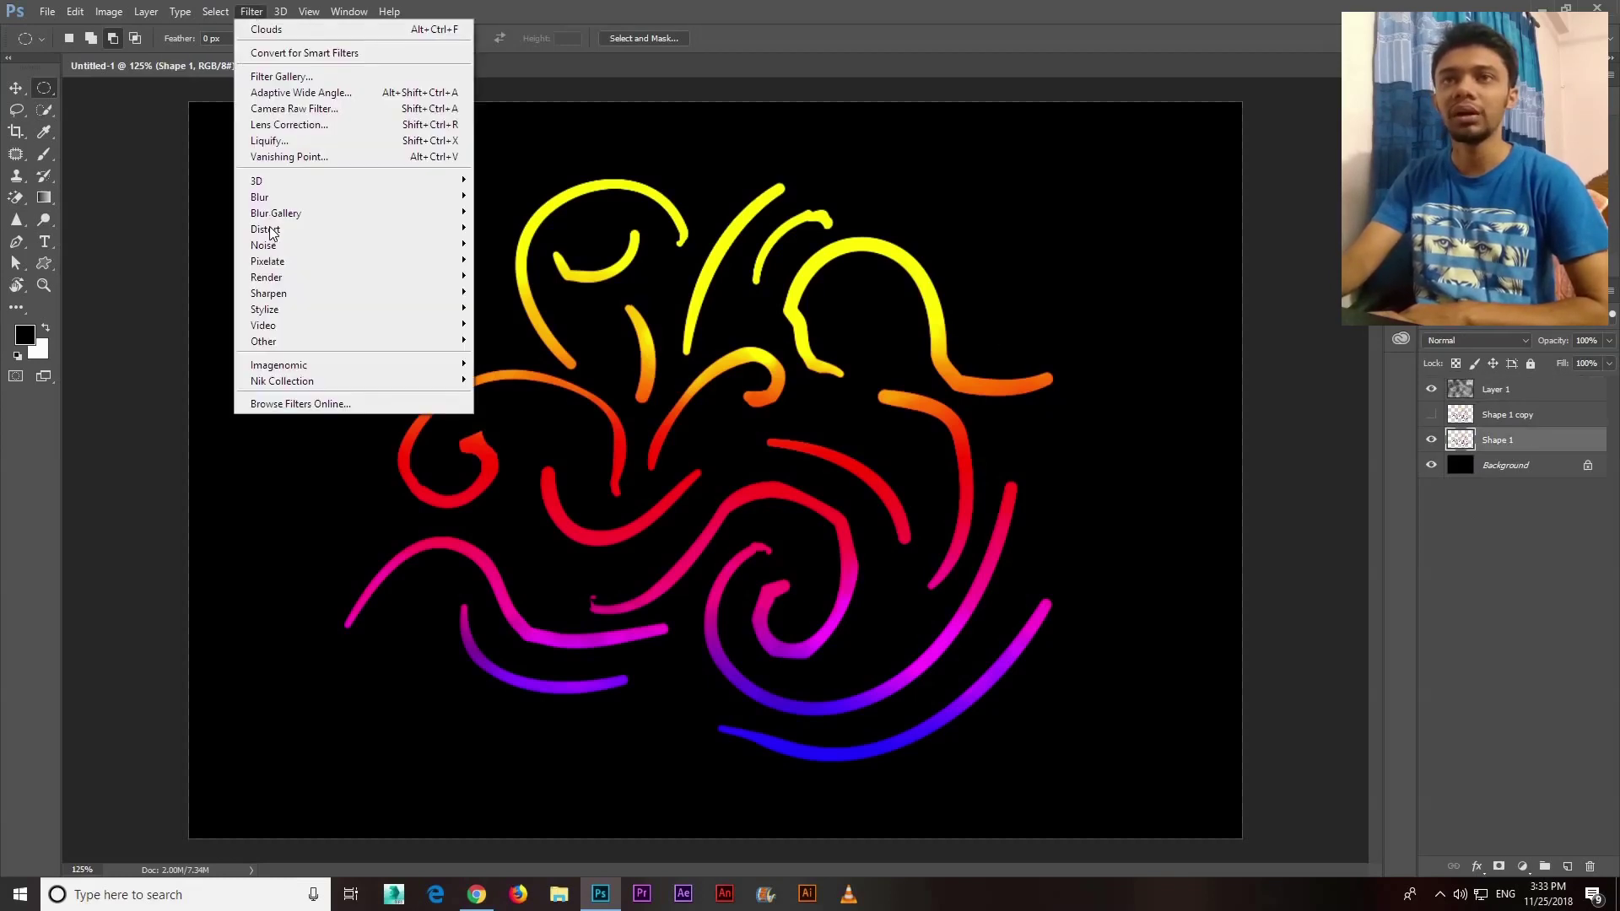
mouse_move(329, 198)
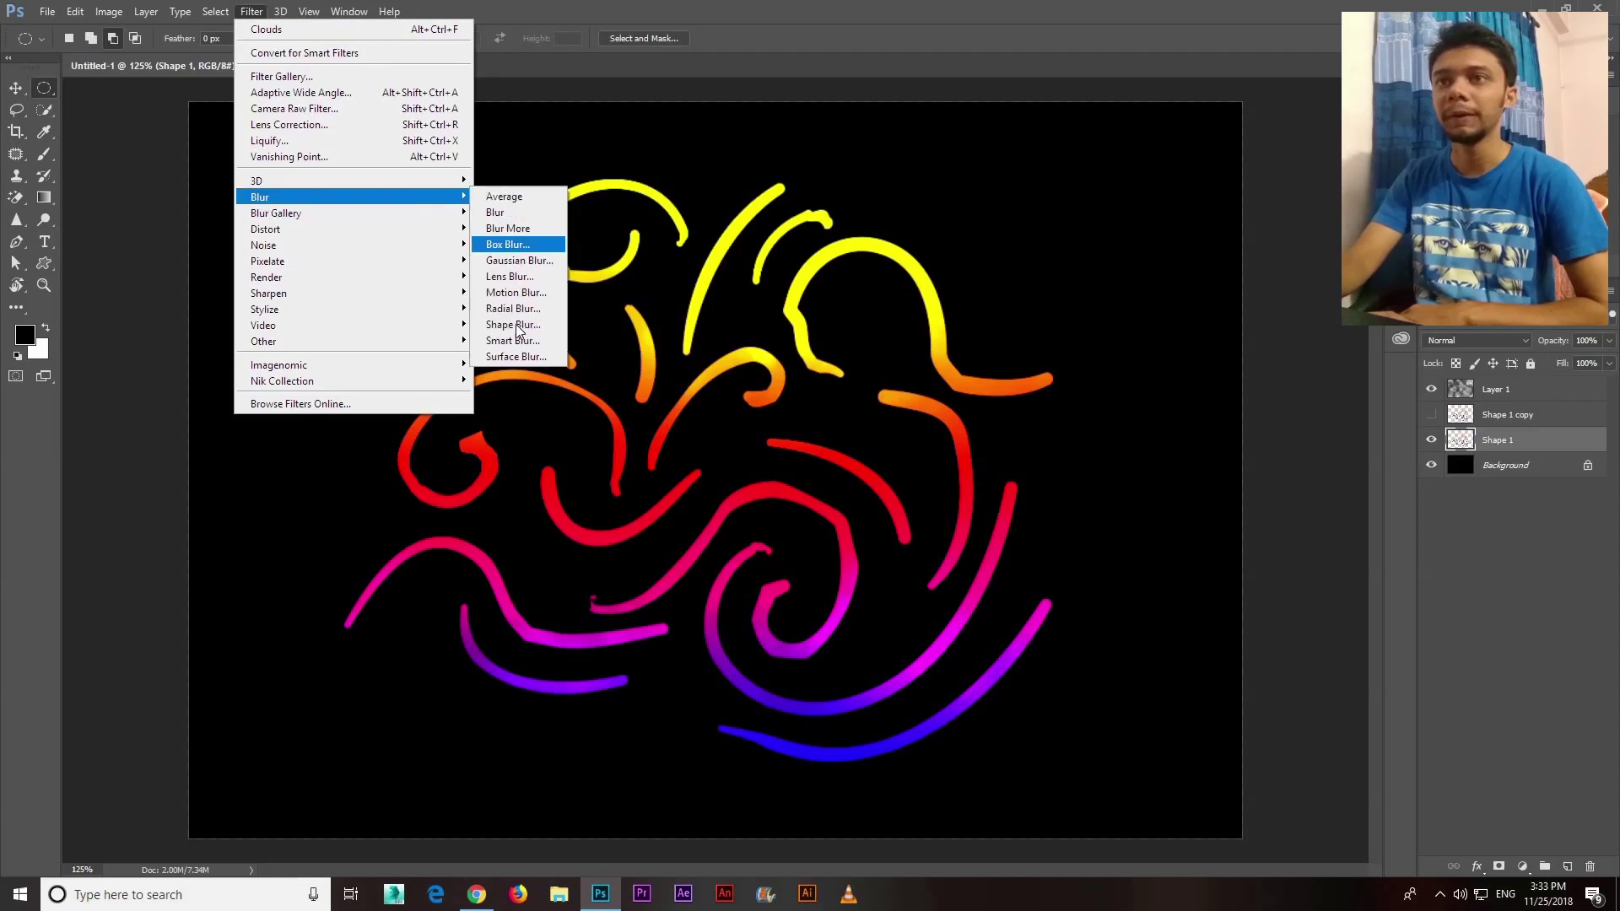
left_click(517, 293)
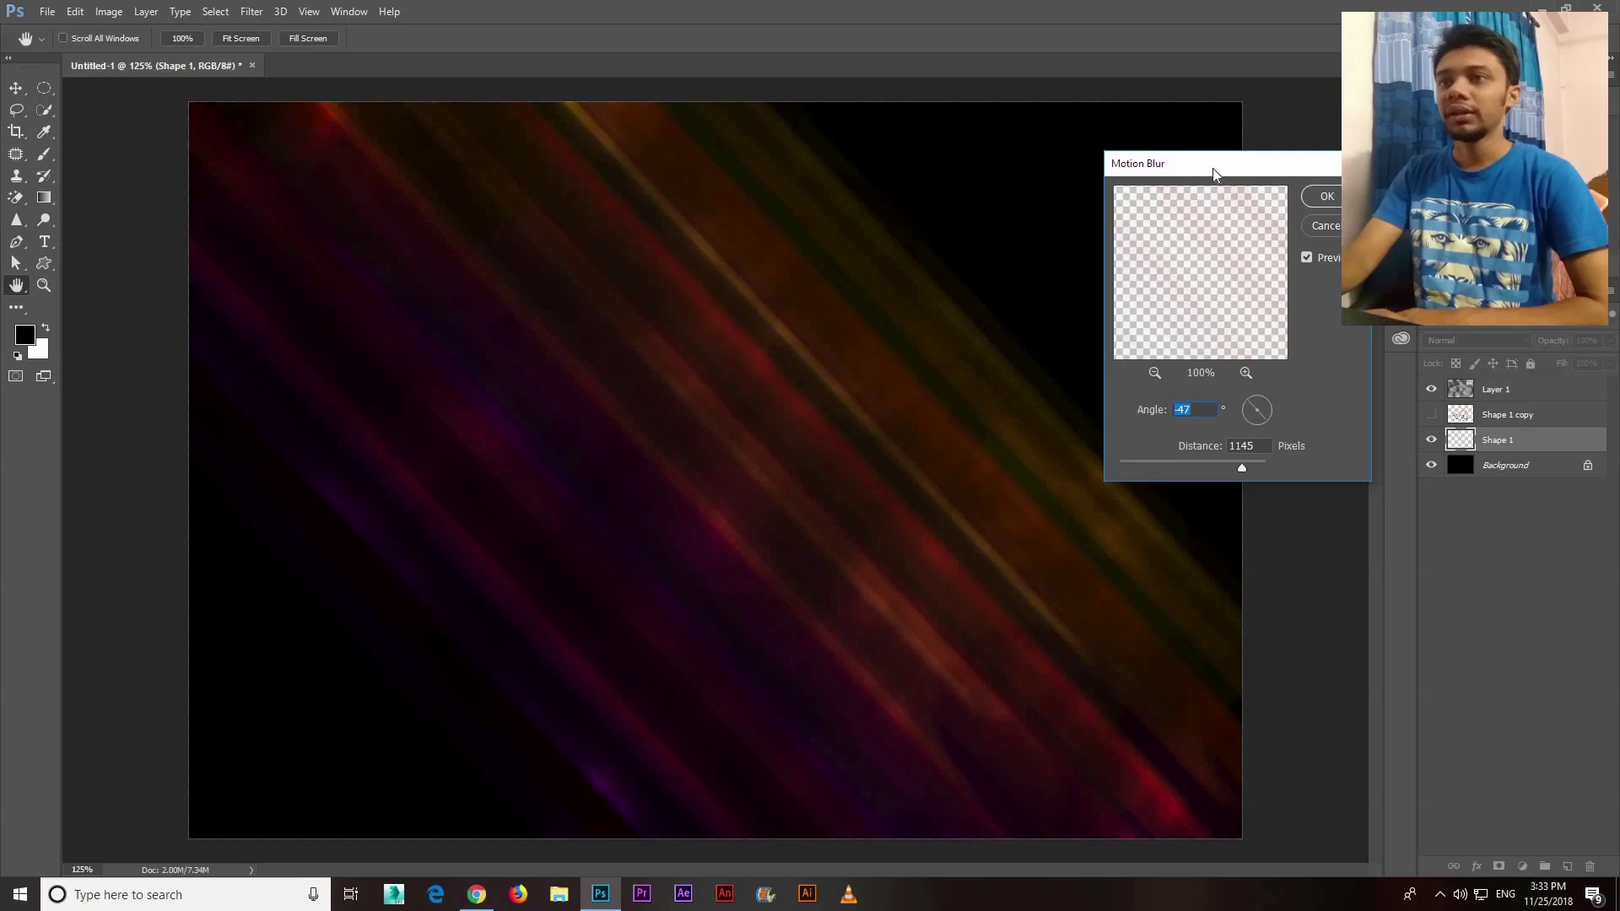
left_click_drag(748, 232, 997, 173)
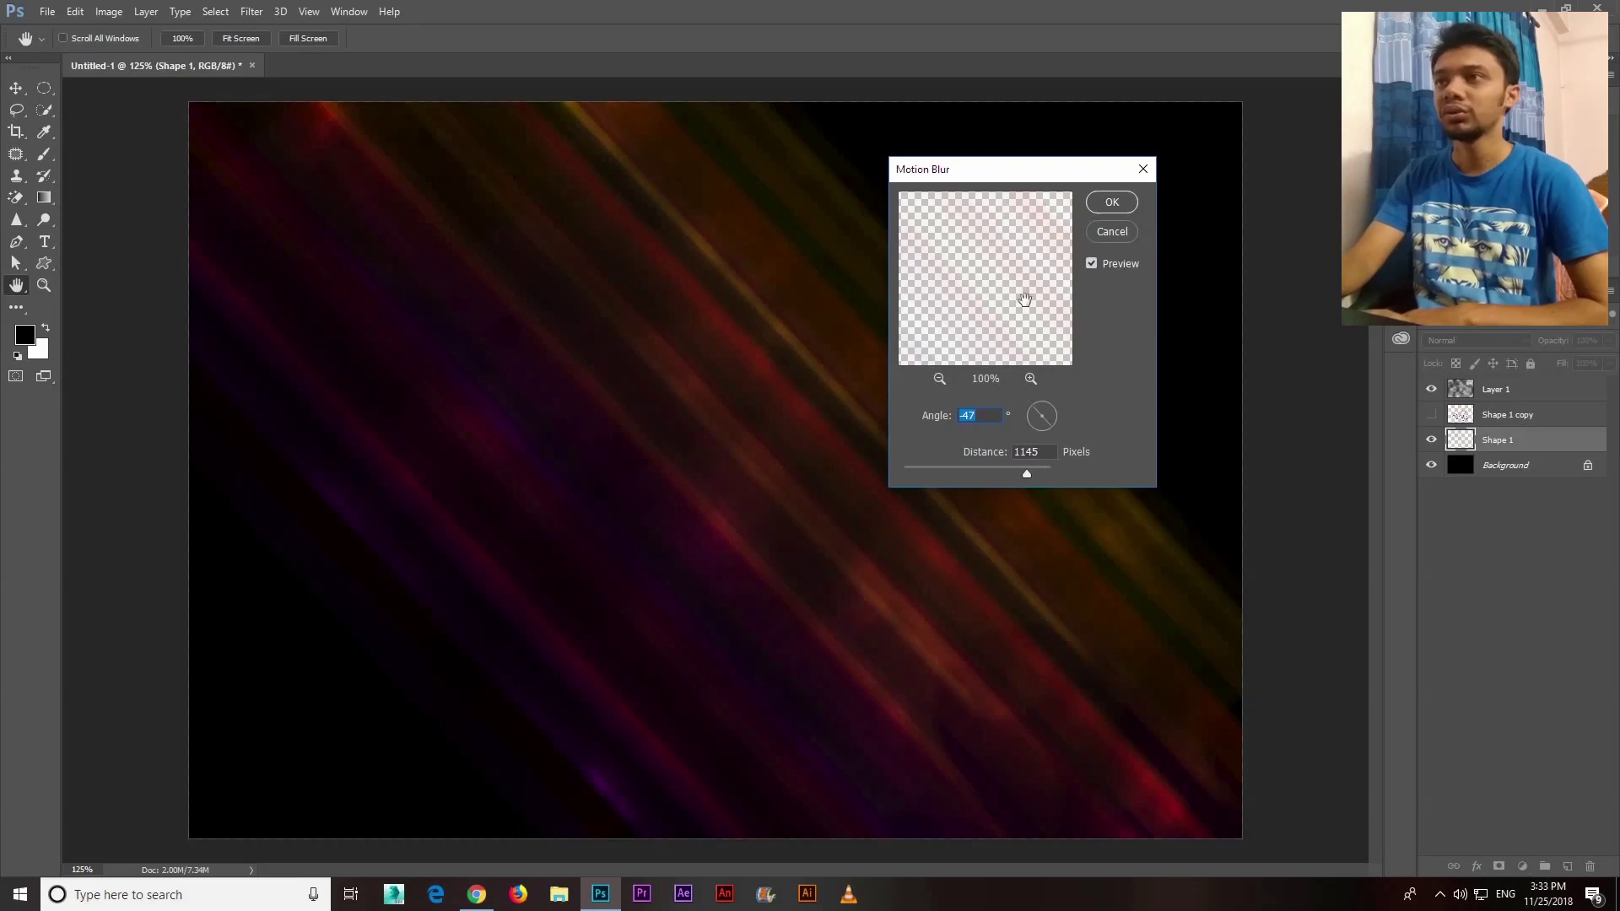
mouse_move(992, 184)
left_mouse_down()
mouse_move(1173, 188)
mouse_move(693, 518)
mouse_move(441, 608)
left_mouse_up()
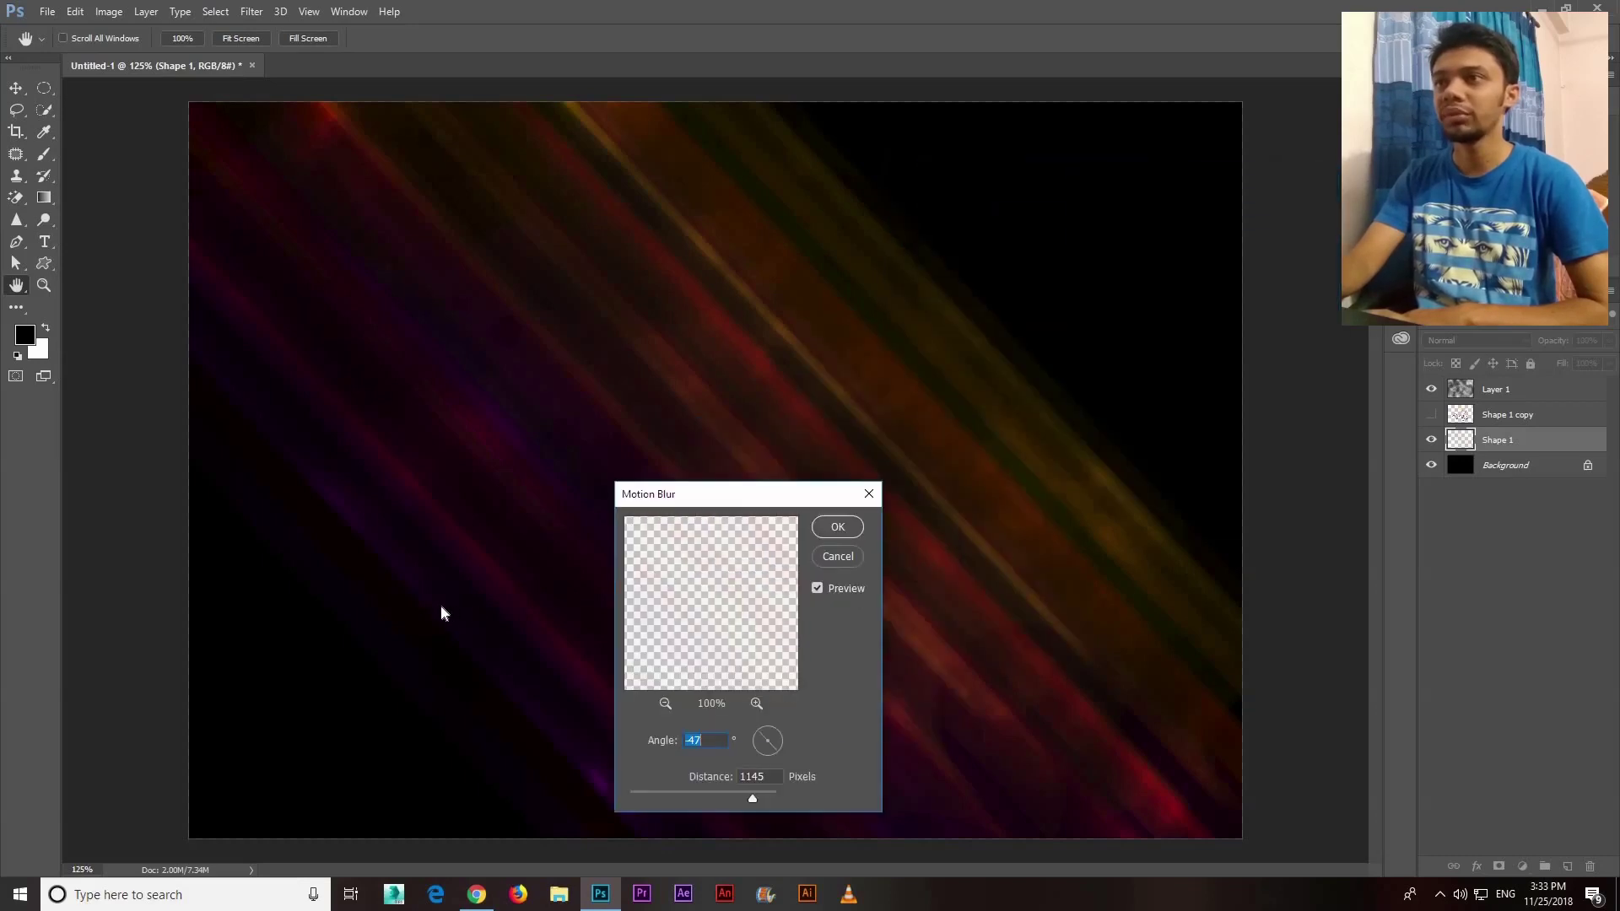
left_click_drag(894, 188, 887, 182)
left_click(1008, 201)
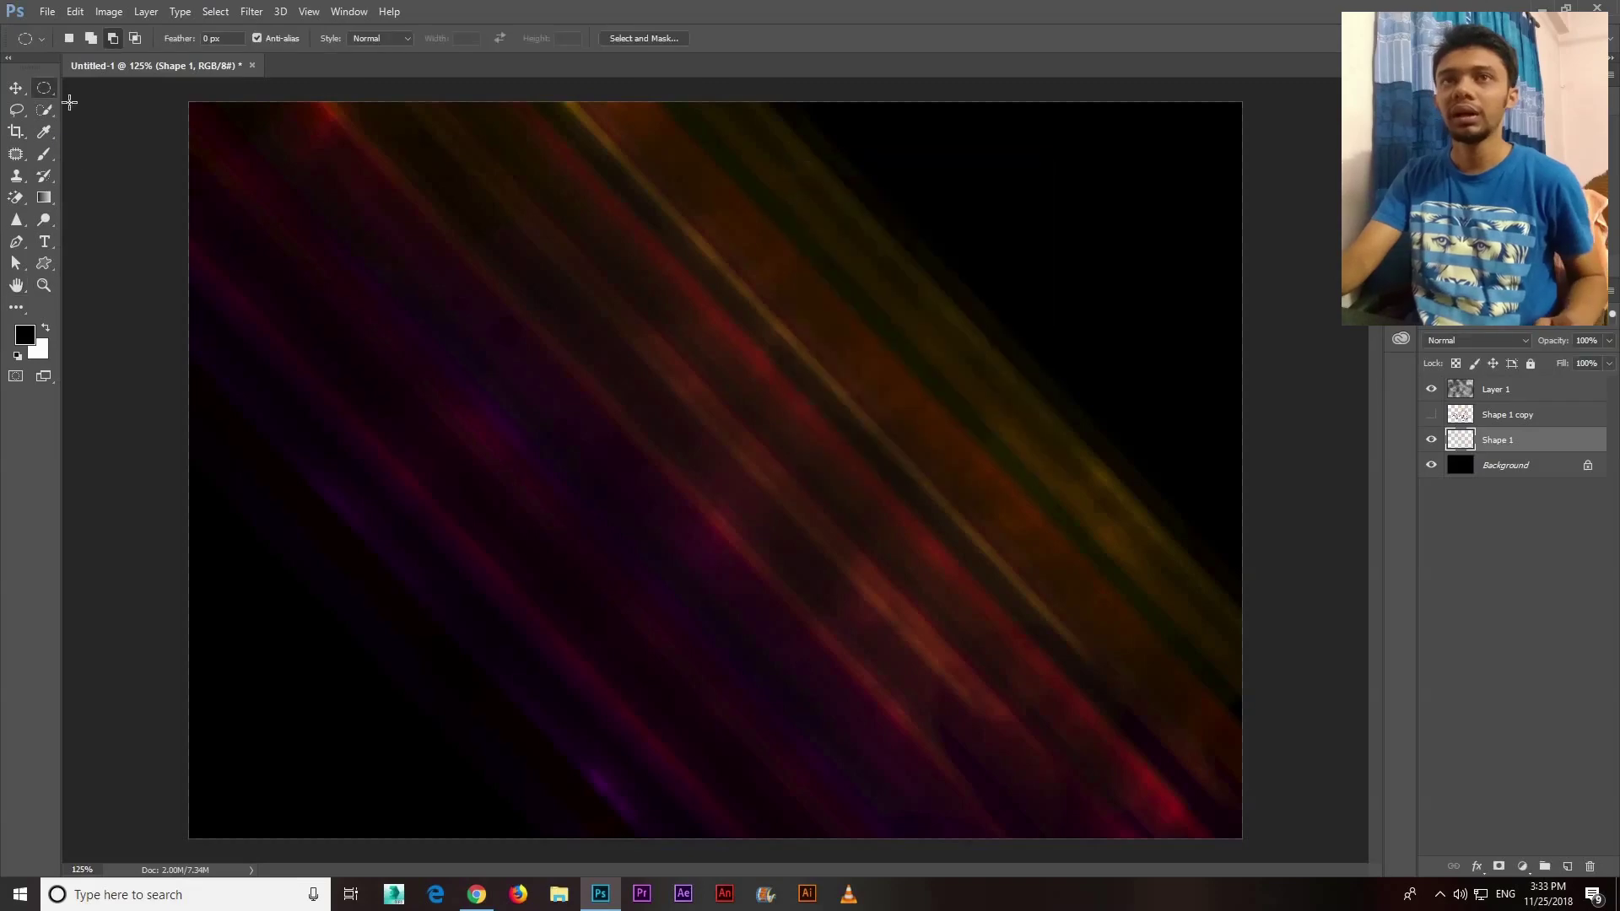
Duplicate the streak layer down-left as Shape 1 copy 2 and scale it beyond the canvas
key("v")
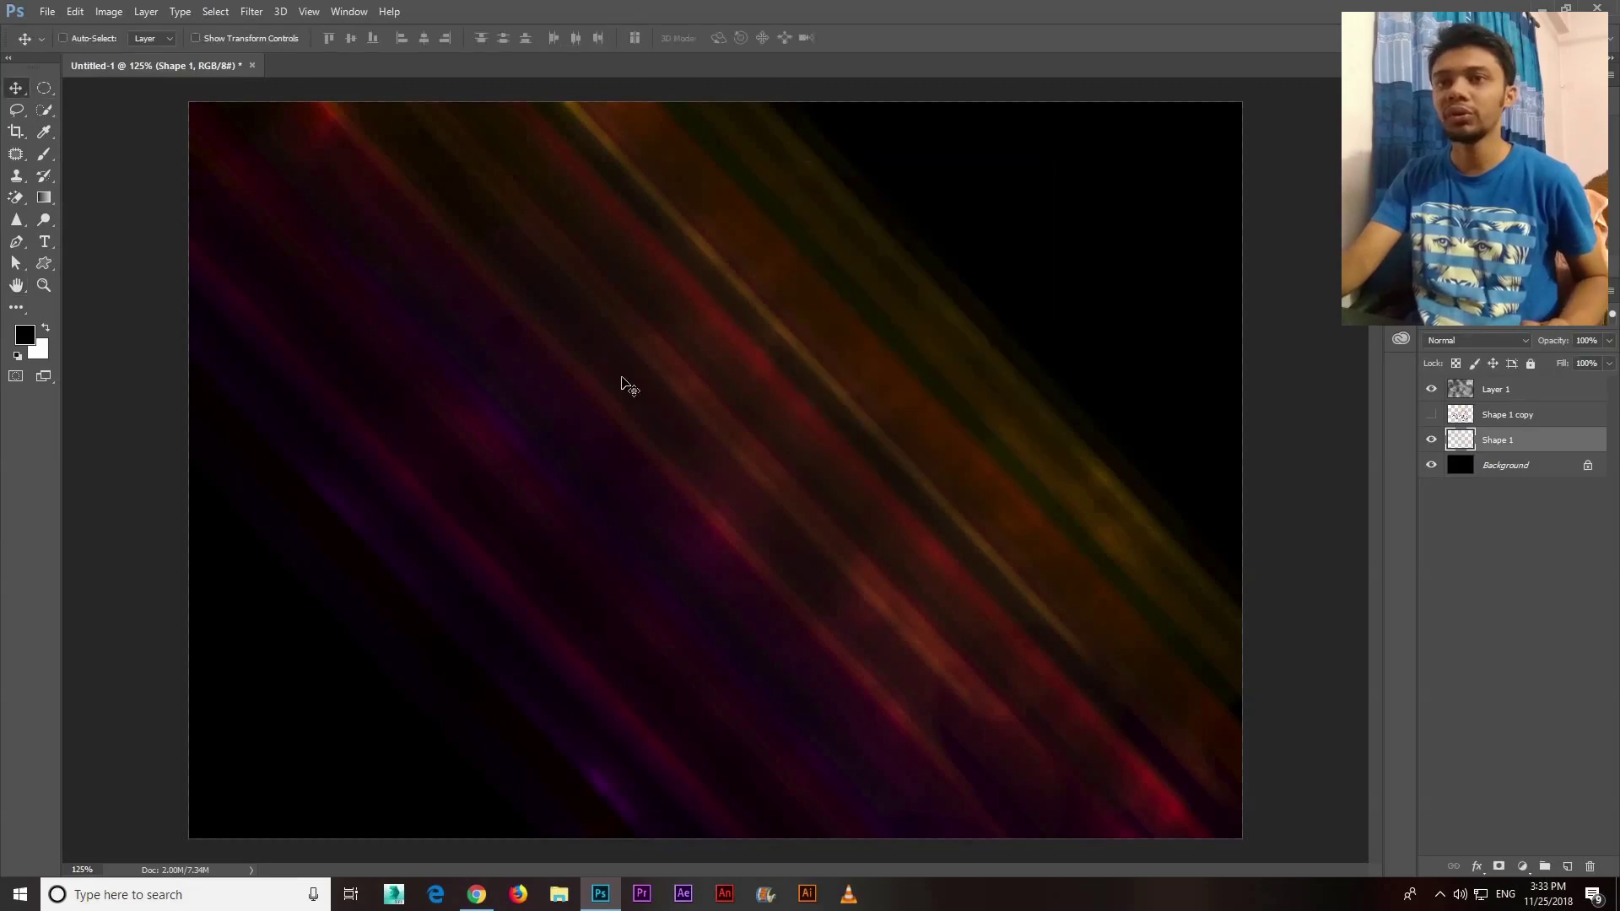
mouse_move(565, 411)
left_mouse_down()
mouse_move(267, 603)
mouse_move(520, 348)
left_mouse_up()
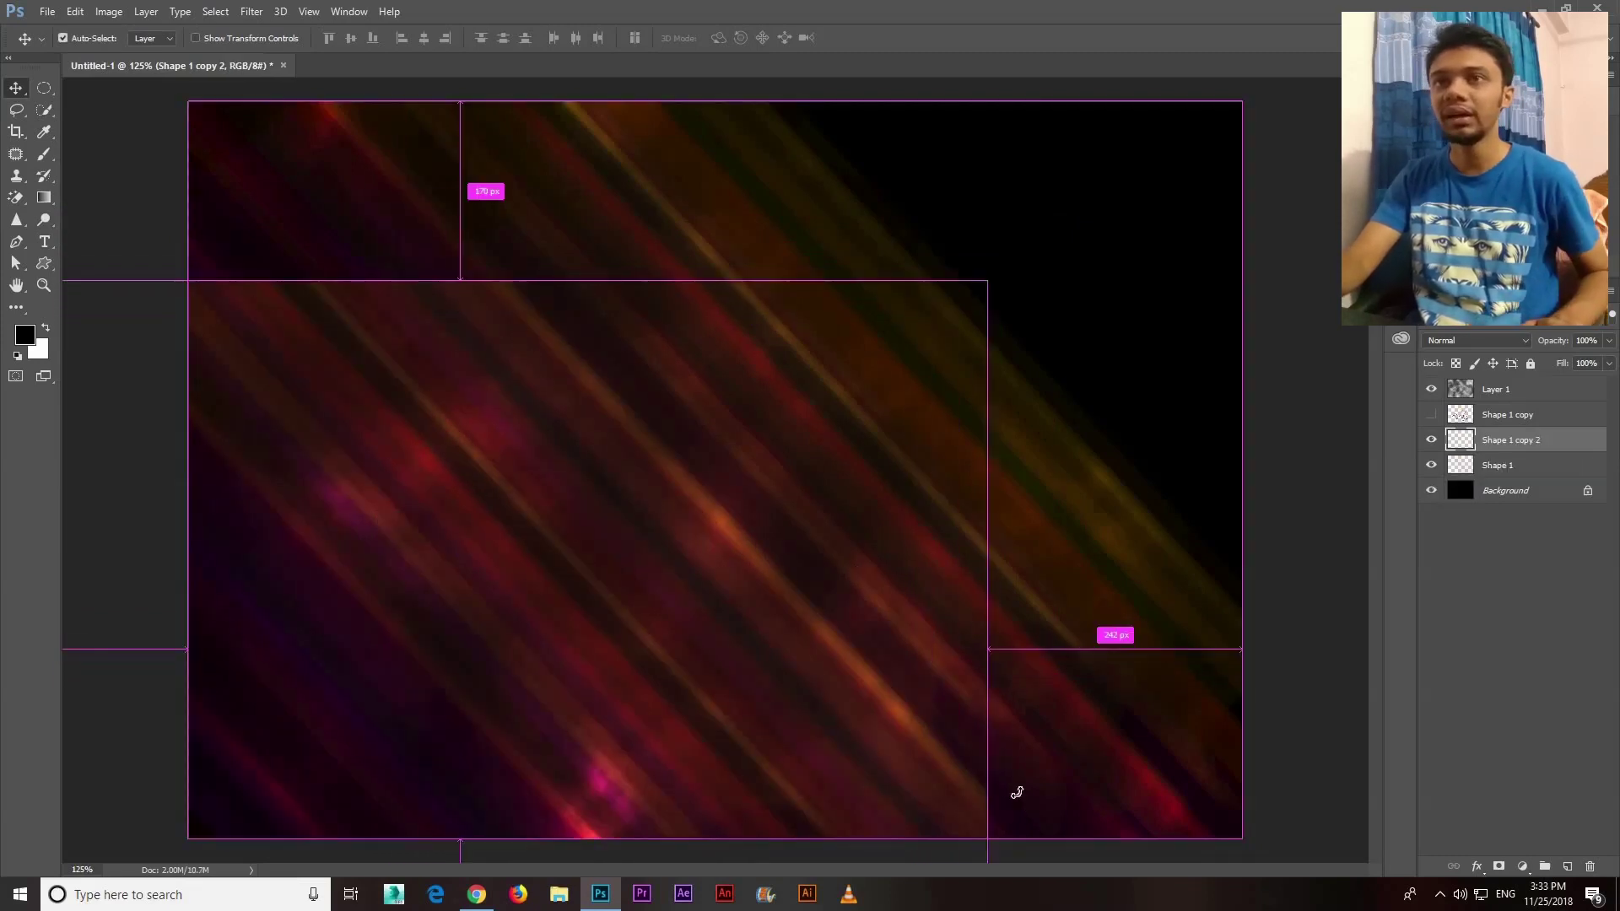
key("ctrl+t")
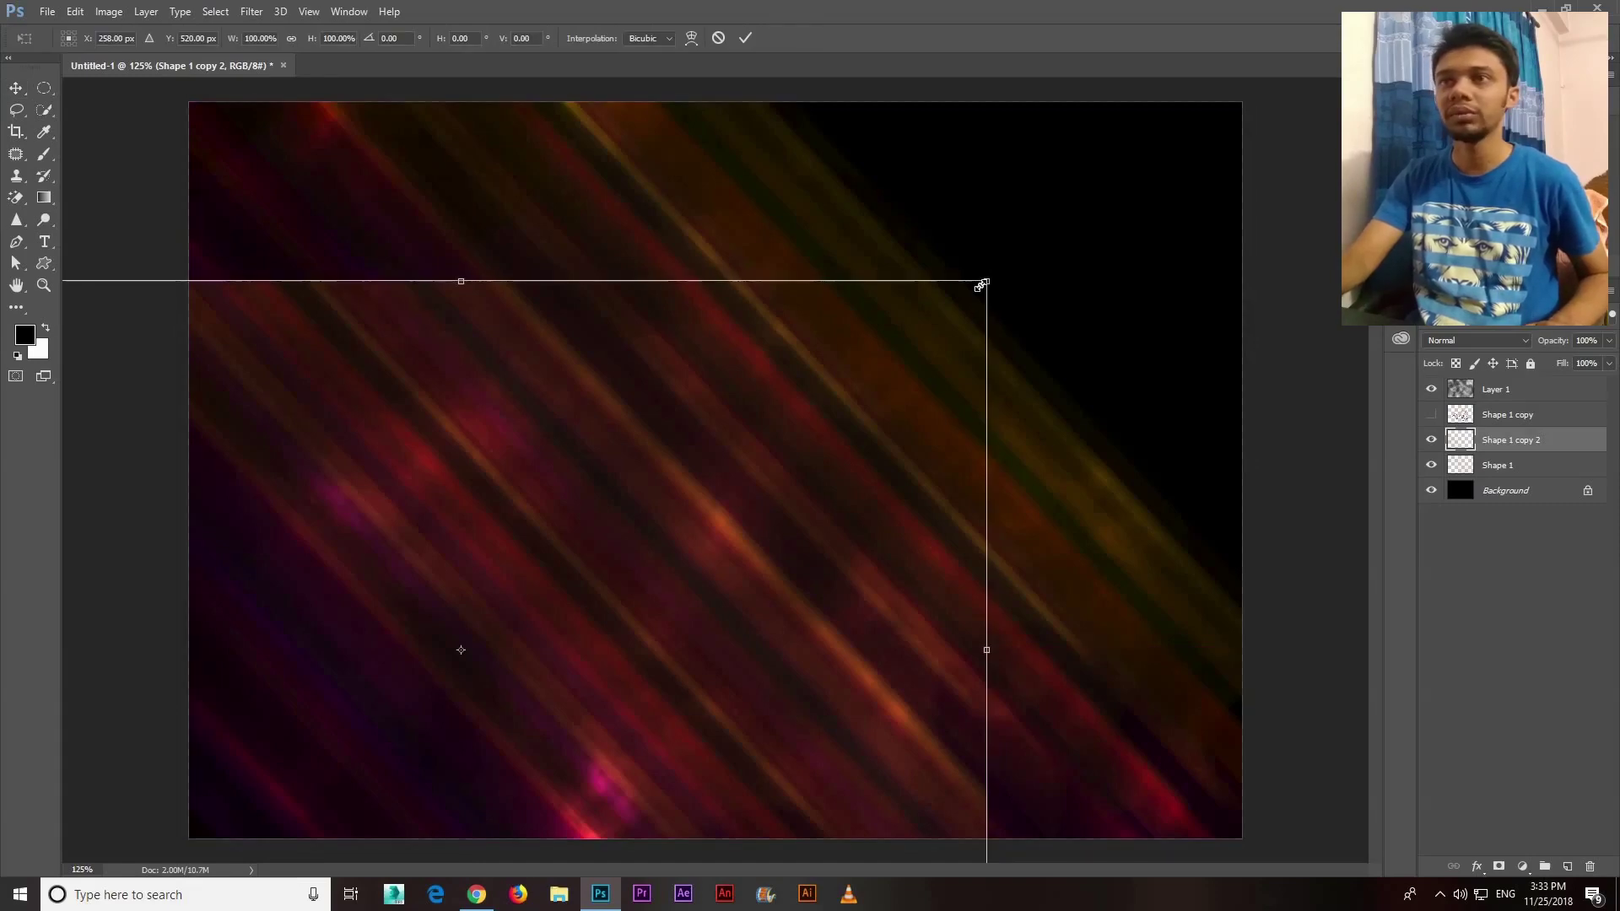
left_click_drag(986, 280, 1246, 100)
left_click_drag(768, 396, 394, 441)
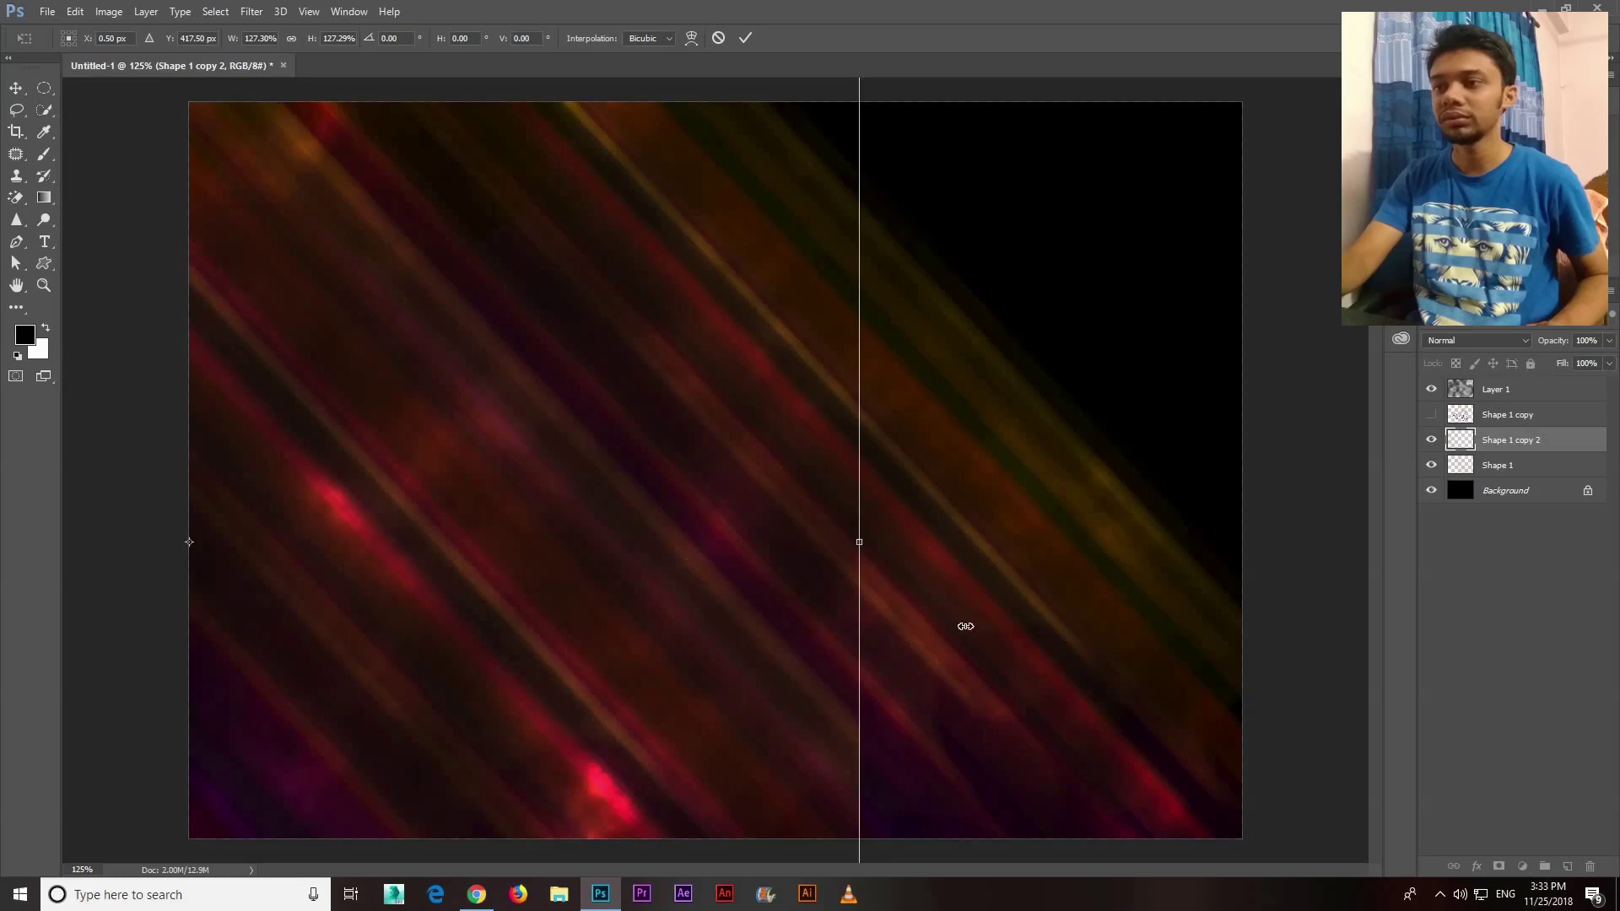
left_click_drag(965, 626, 878, 655)
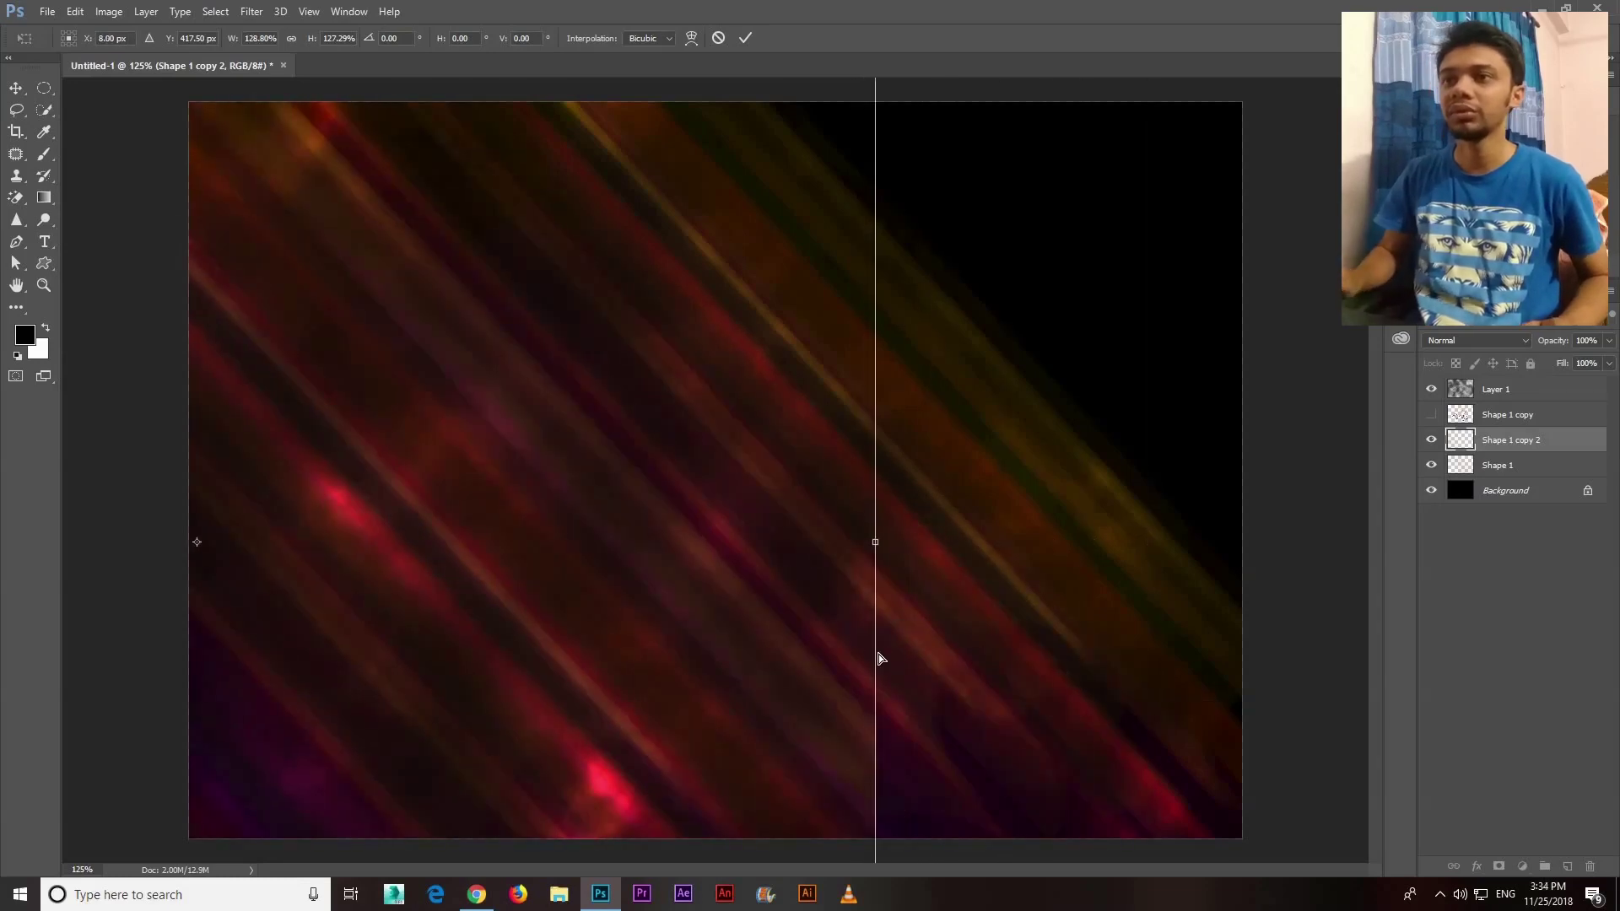
key("ctrl+minus")
key("ctrl+minus")
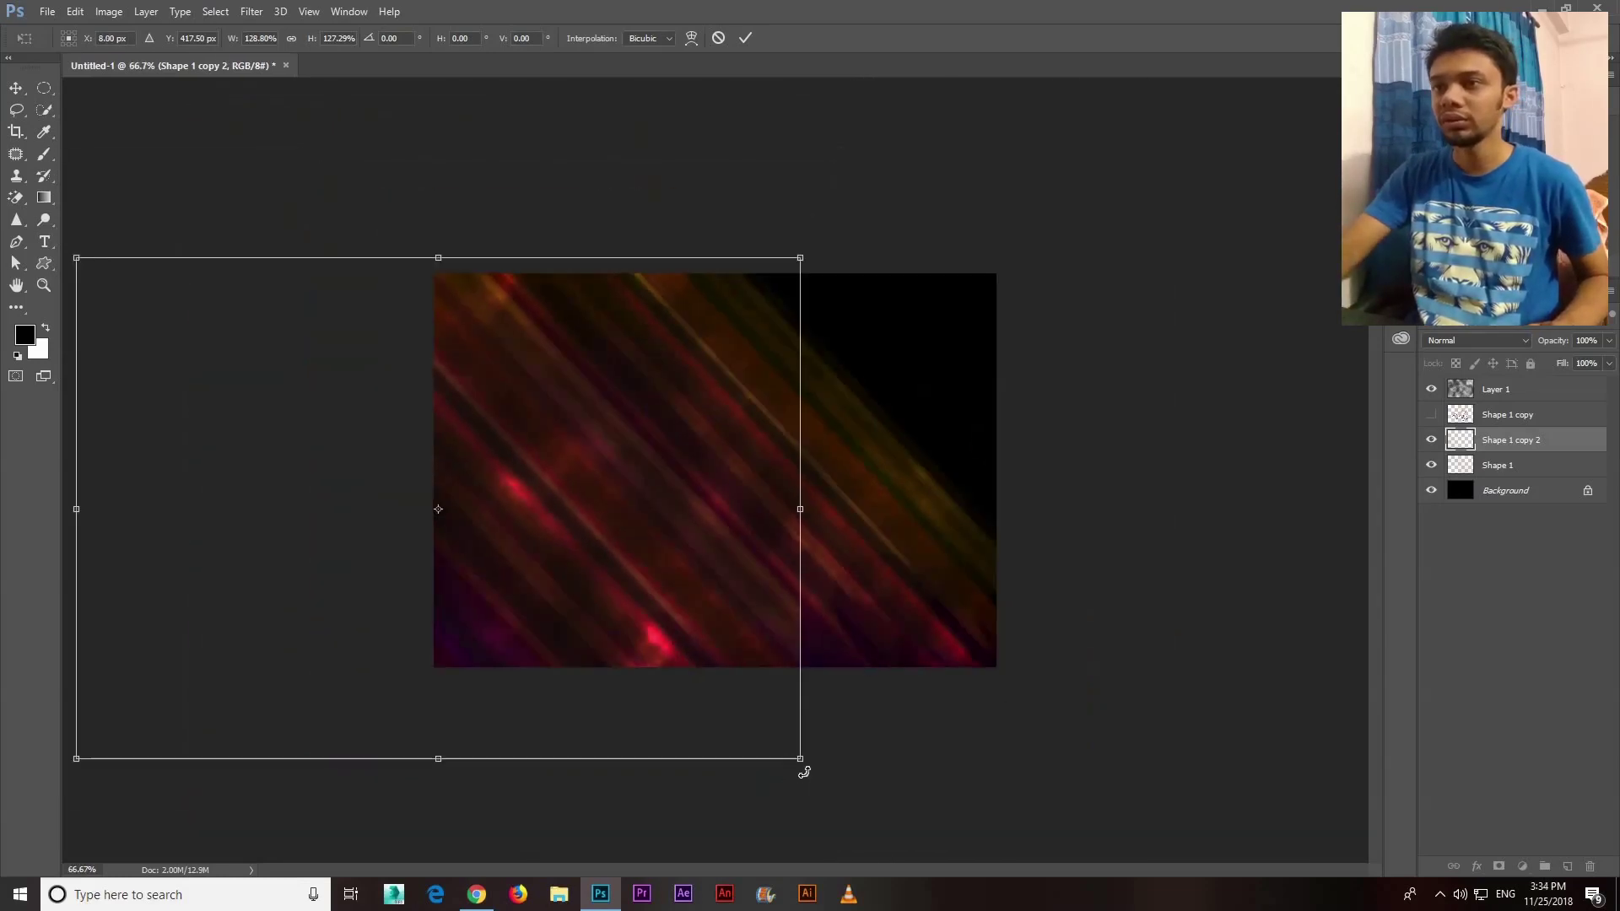
left_click_drag(851, 807, 926, 858)
left_click_drag(544, 588, 546, 580)
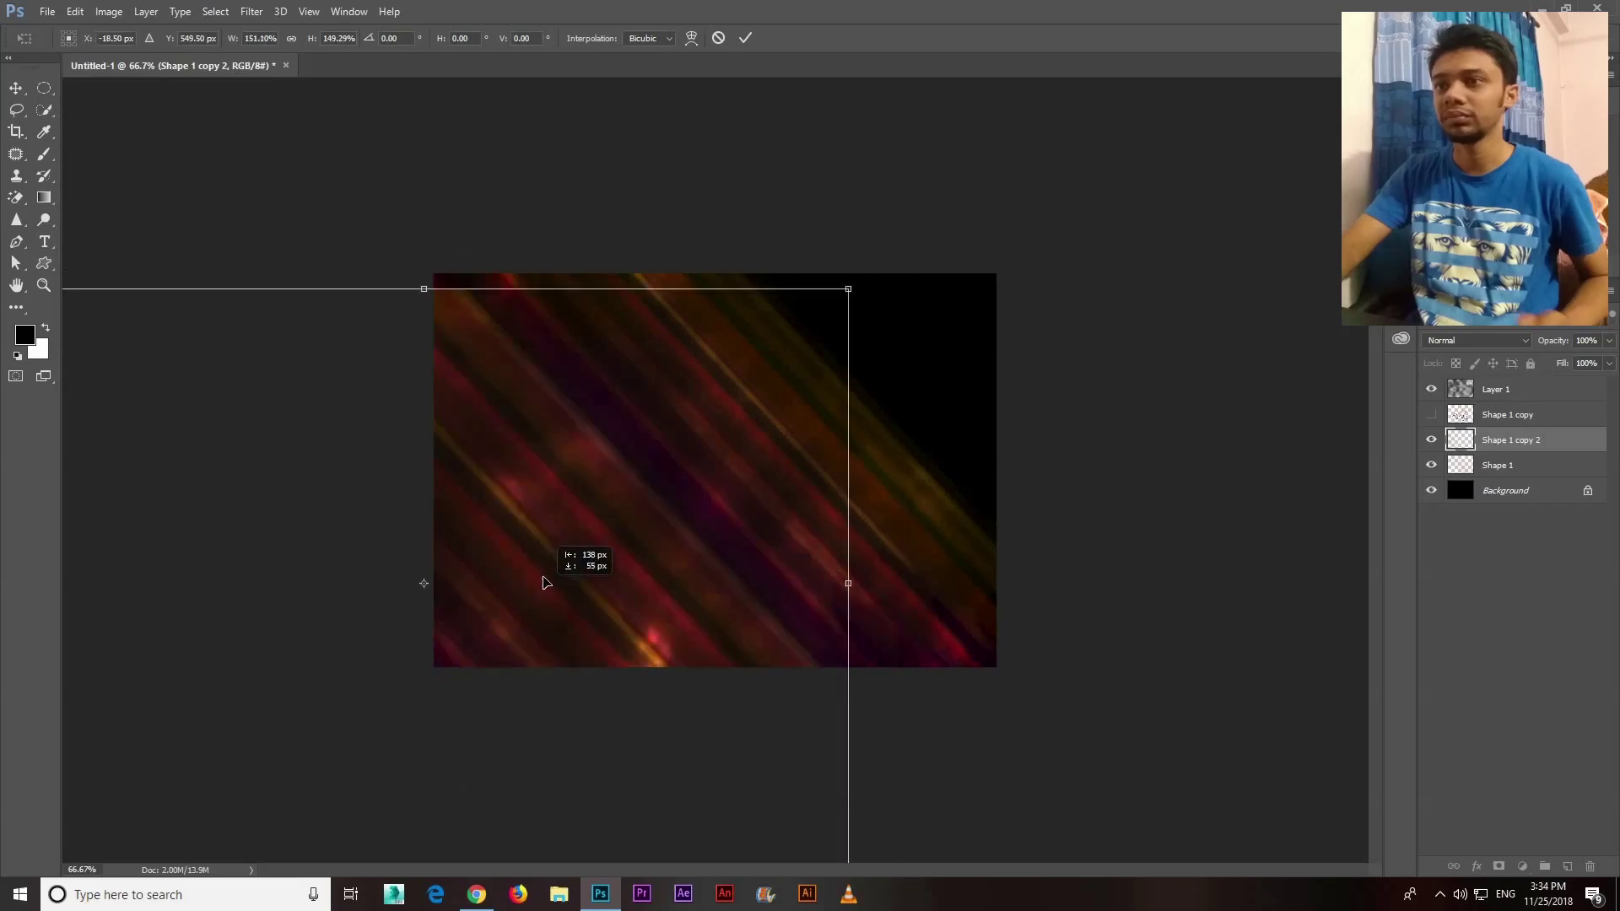
key("Return")
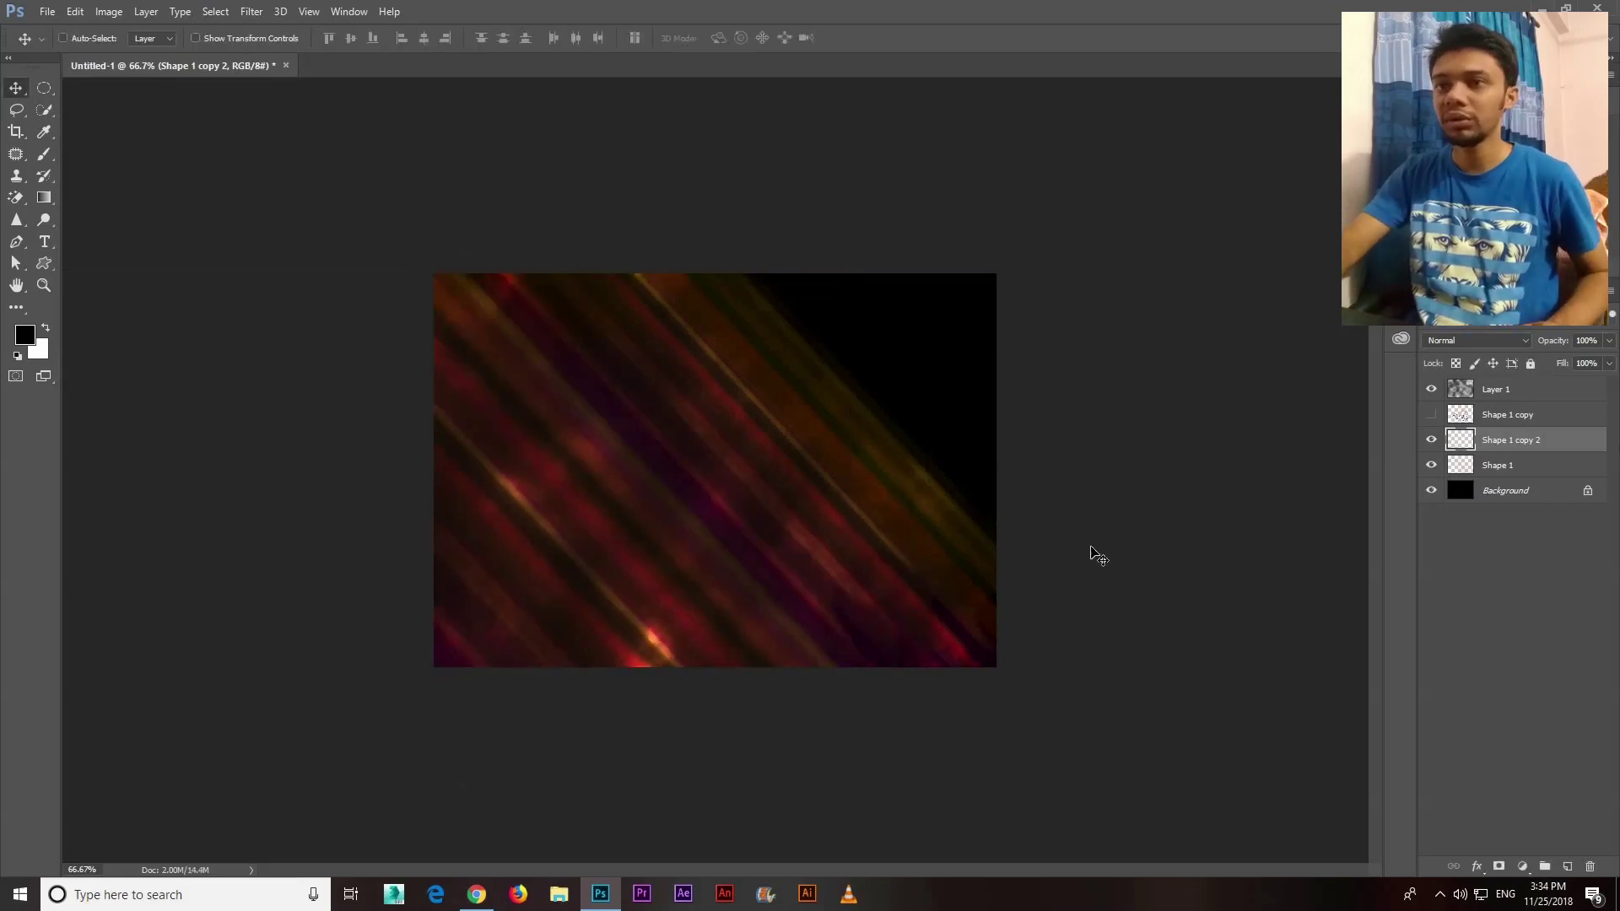
Place further offset streak copies, then undo them so only Shape 1 copy 2 remains
left_click_drag(1046, 396, 1024, 376)
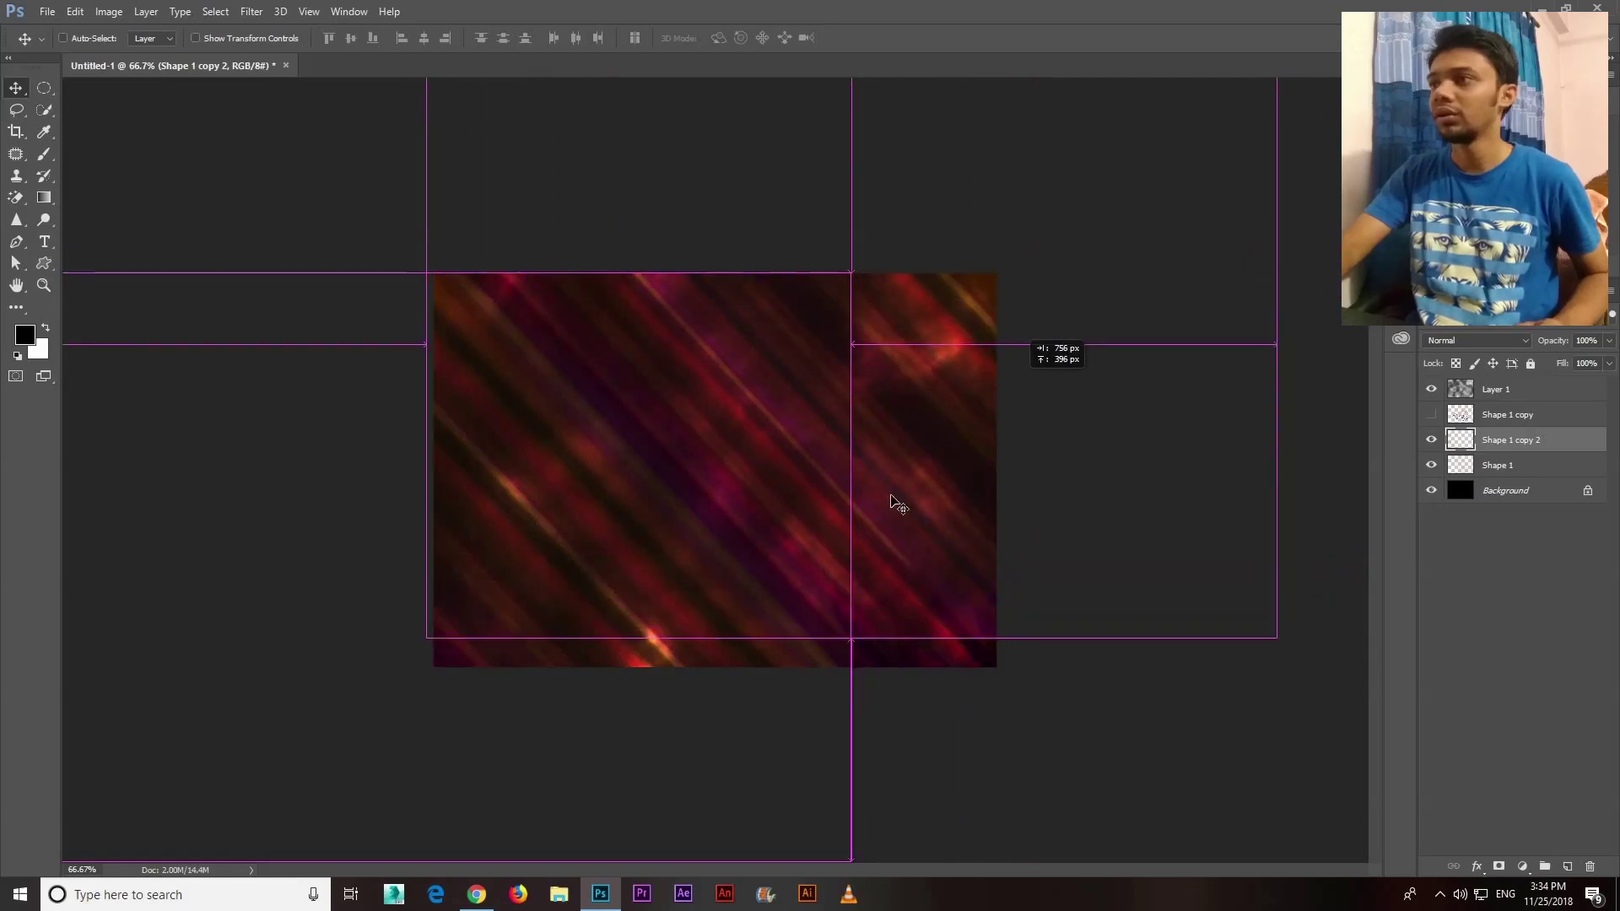
left_click_drag(1024, 377, 1015, 586)
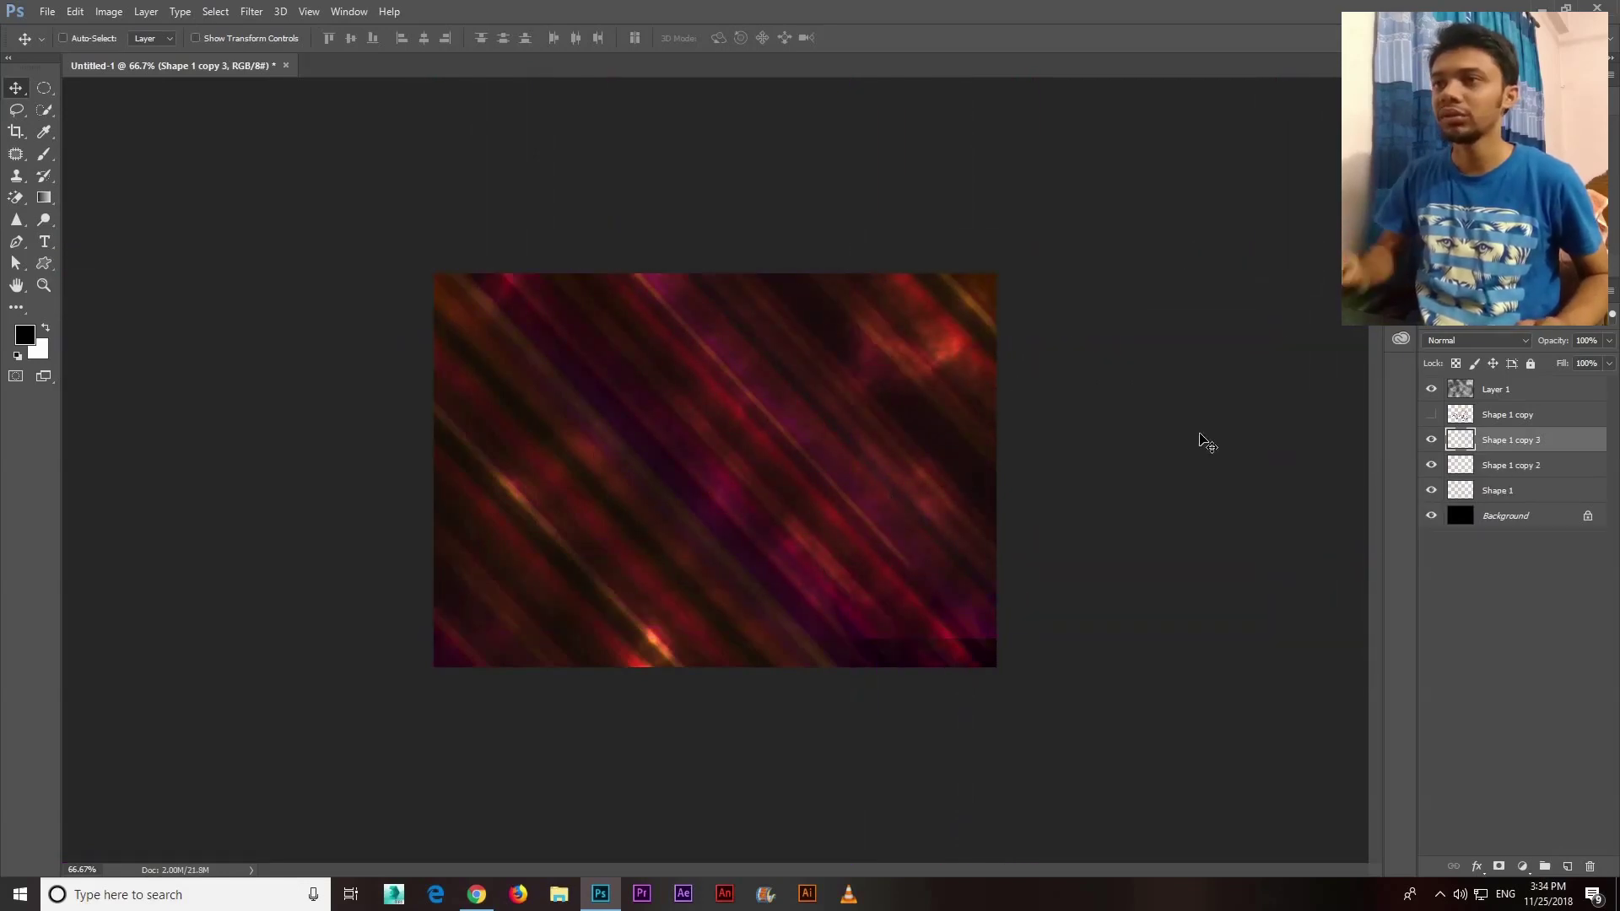
key("ctrl+1")
mouse_move(920, 369)
left_mouse_down()
mouse_move(865, 435)
mouse_move(628, 581)
mouse_move(524, 622)
left_mouse_up()
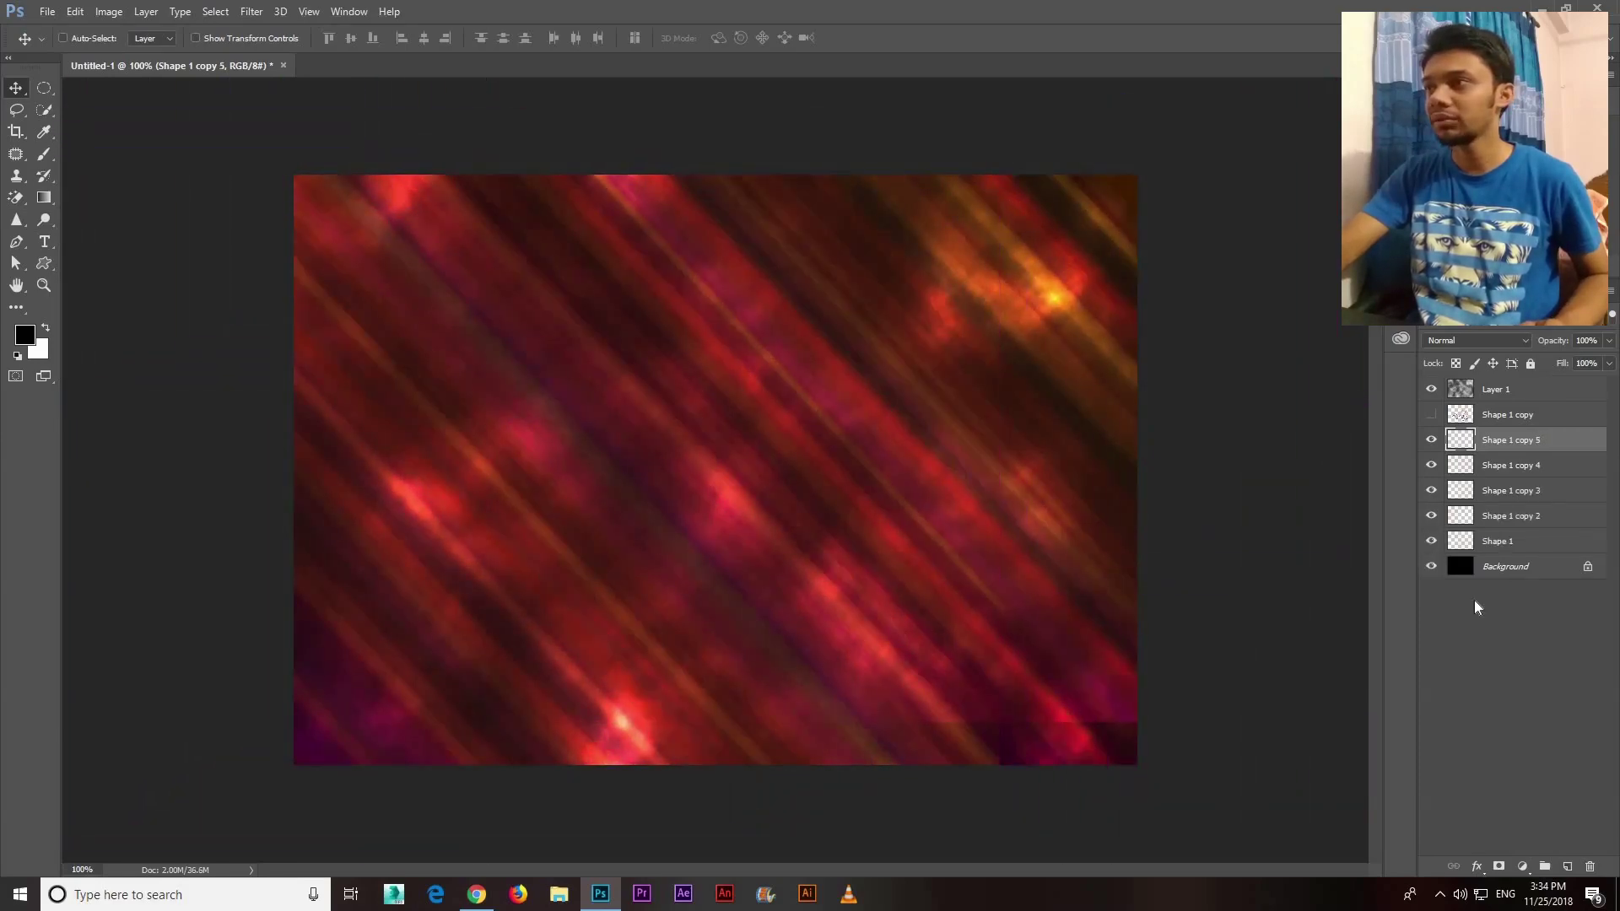
left_click_drag(1018, 702, 1051, 723)
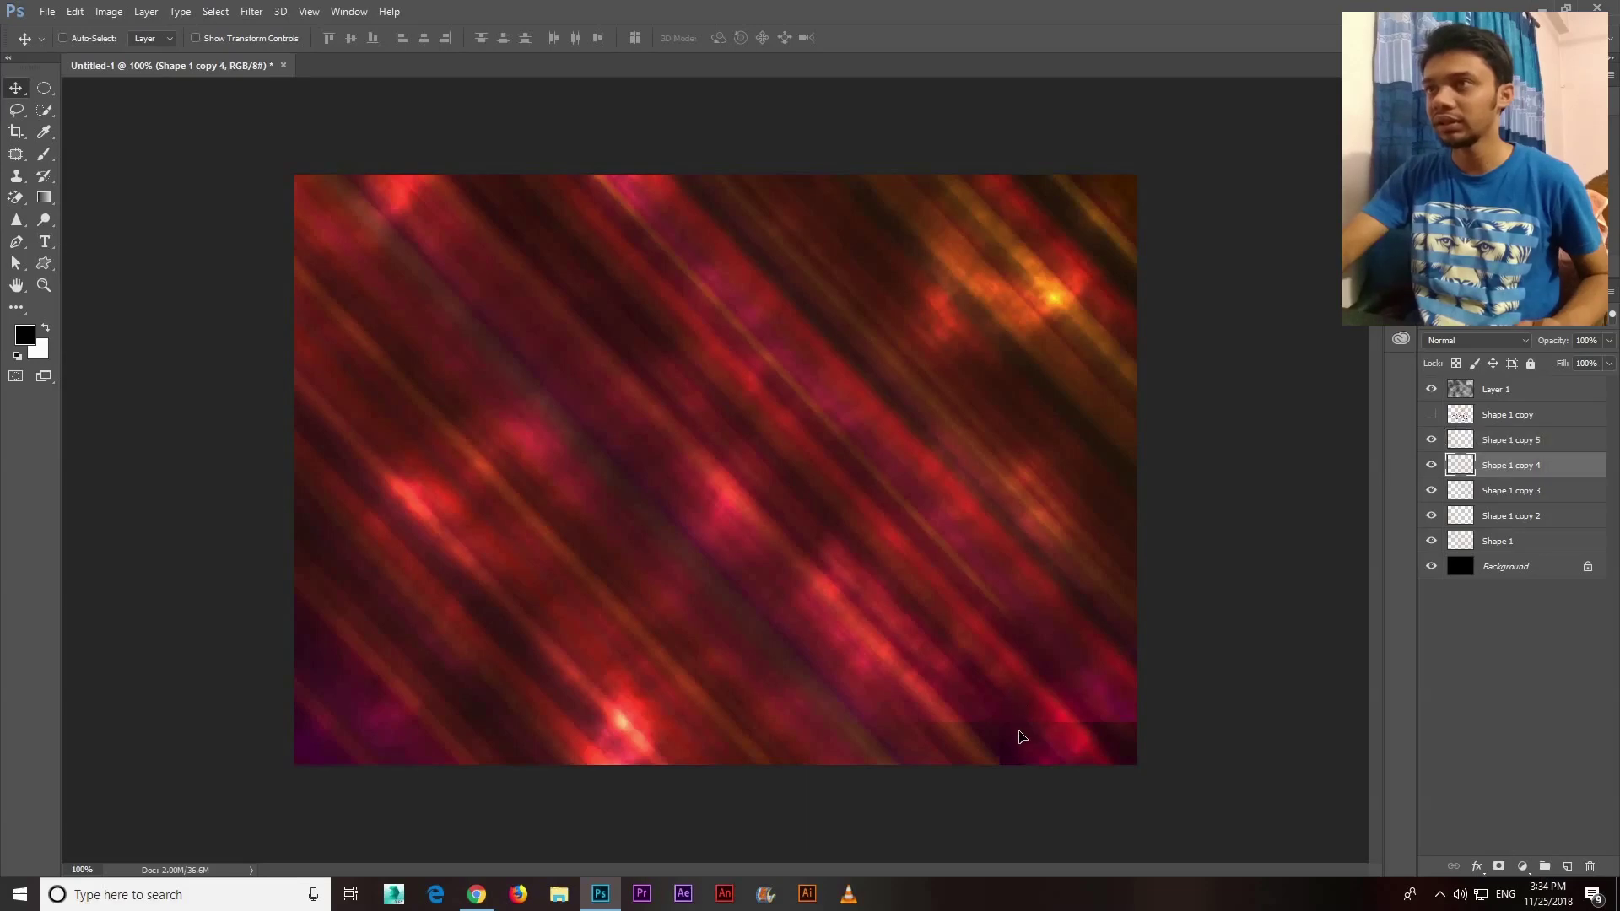
key("ctrl+alt+z")
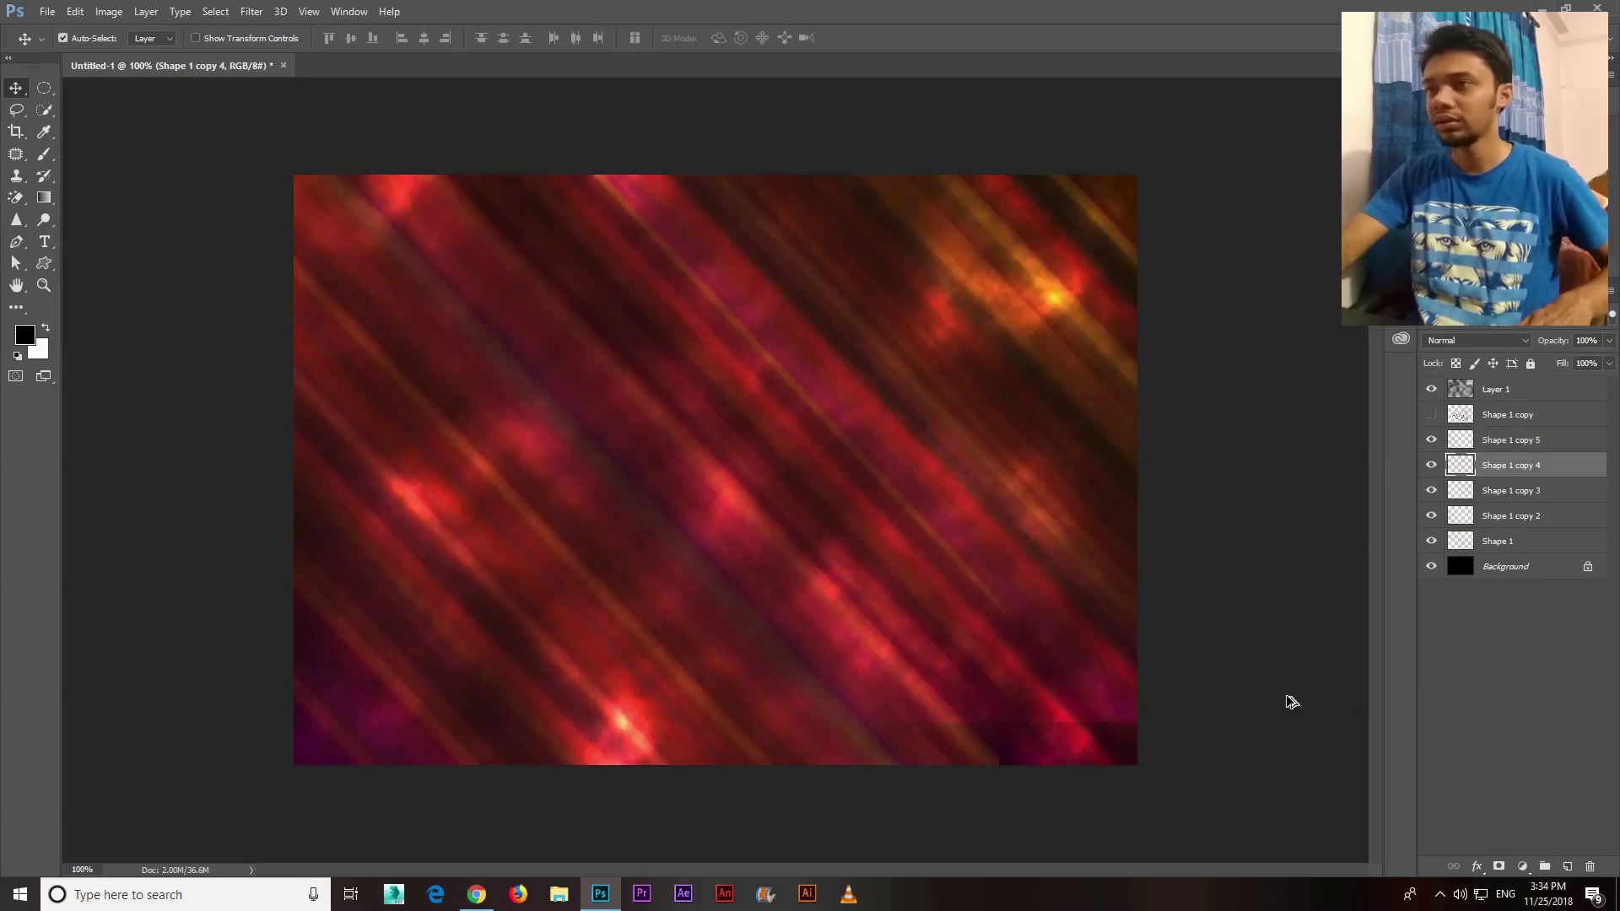
key("ctrl+alt+z")
key("ctrl+alt+z")
key("ctrl+alt+z")
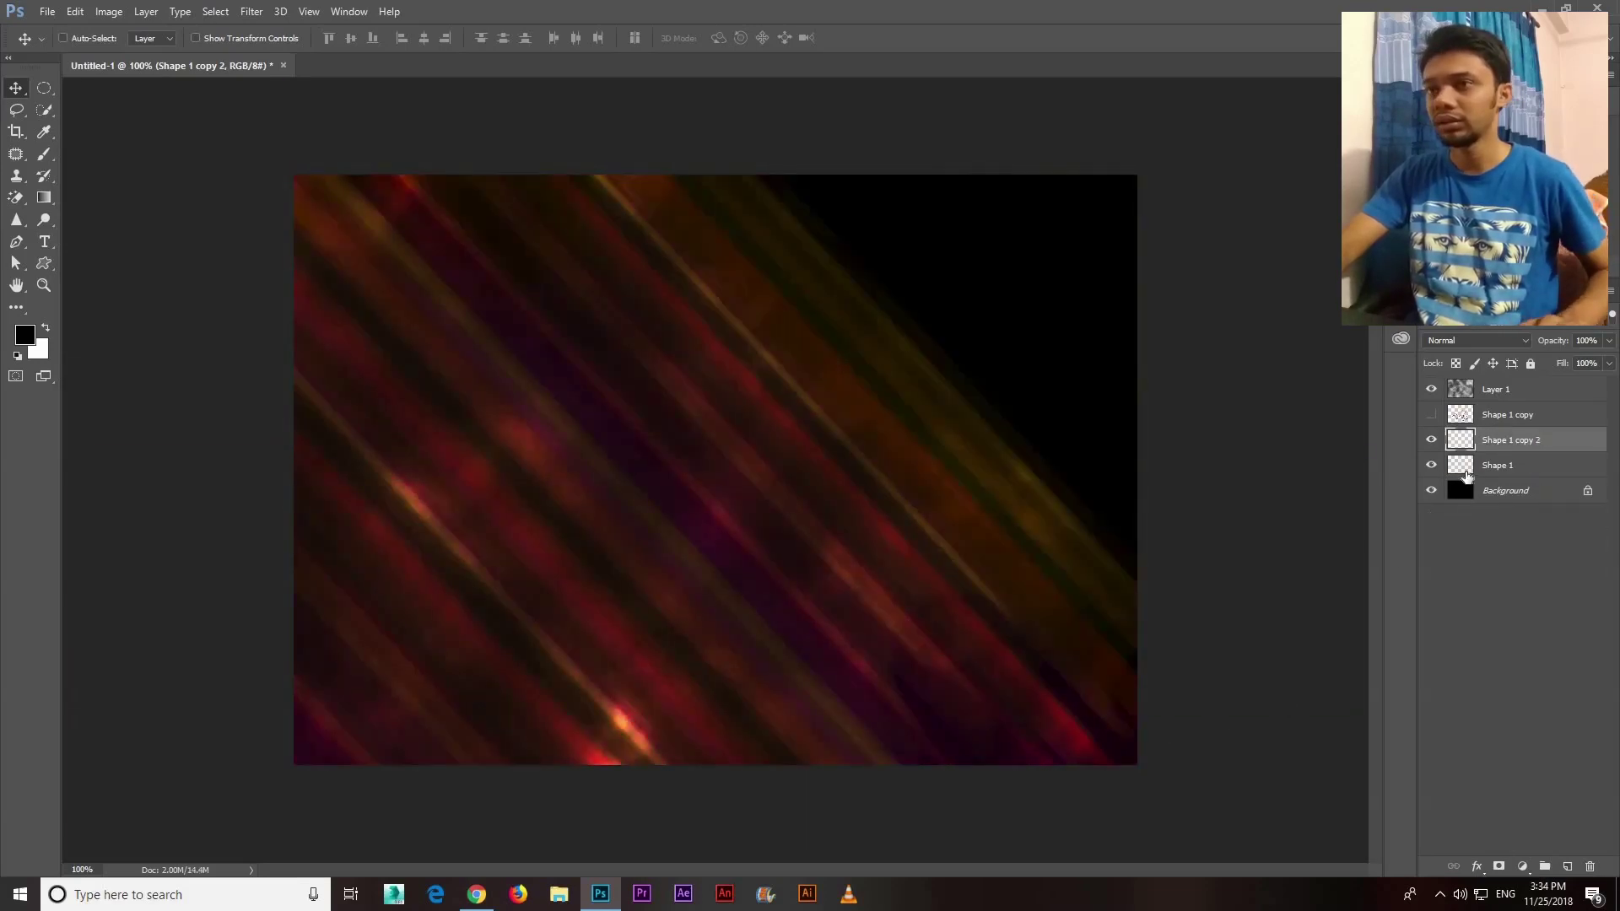
Shift Shape 1 copy 2, then Alt-drag it into offset copies 3, 4 and 5 across the canvas
left_click_drag(804, 505, 1291, 346)
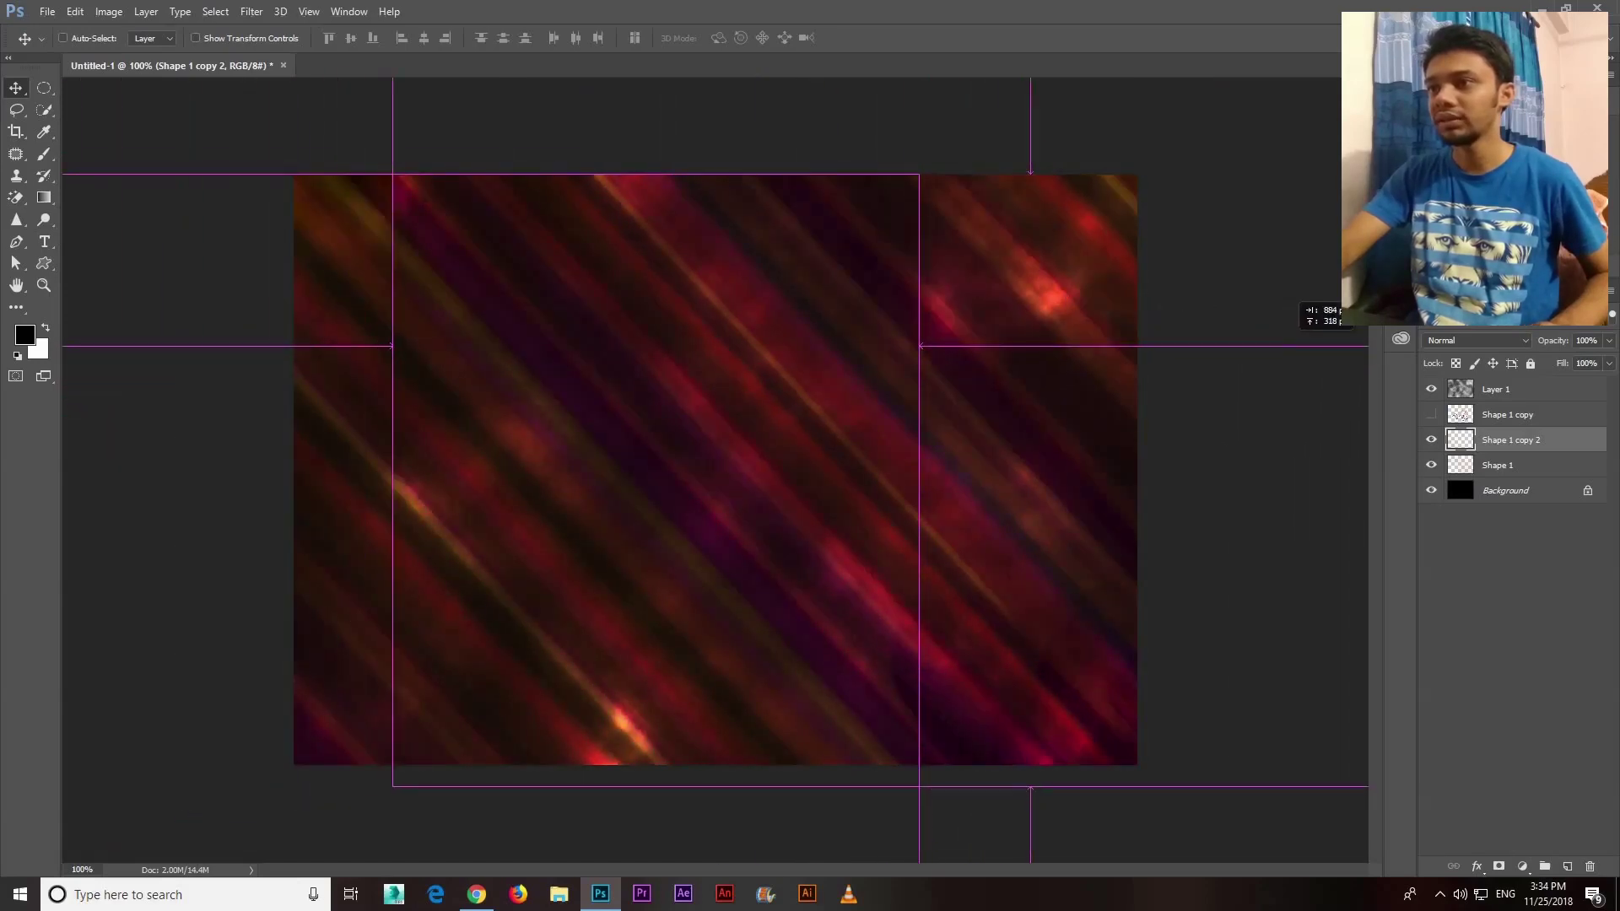
left_click_drag(1290, 346, 1105, 609)
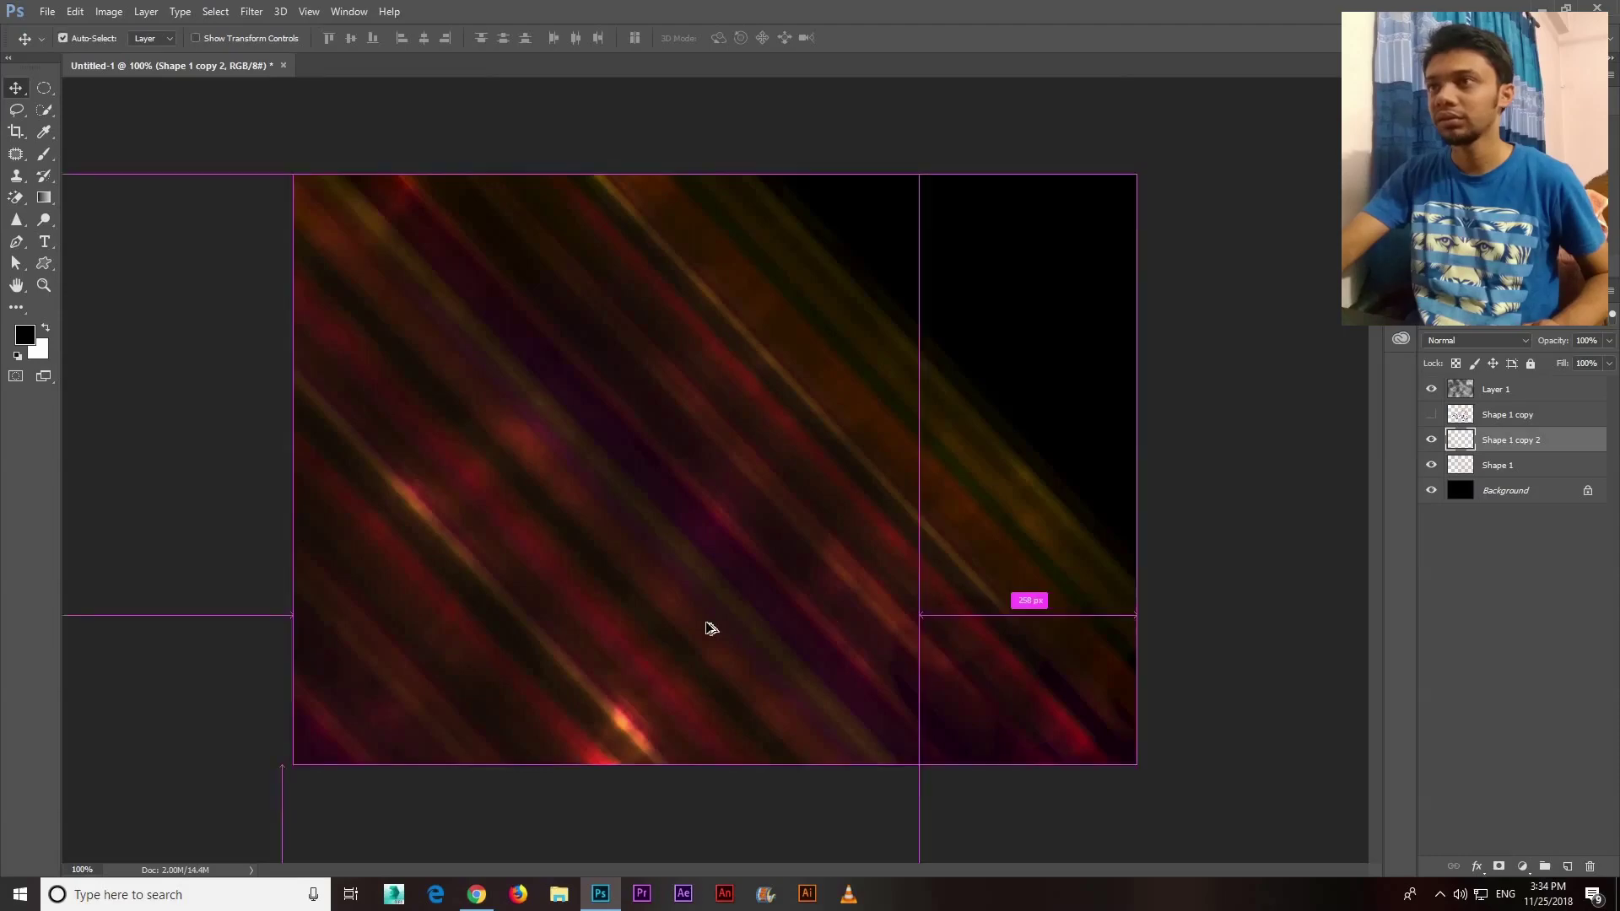
left_click_drag(1202, 360, 1073, 453)
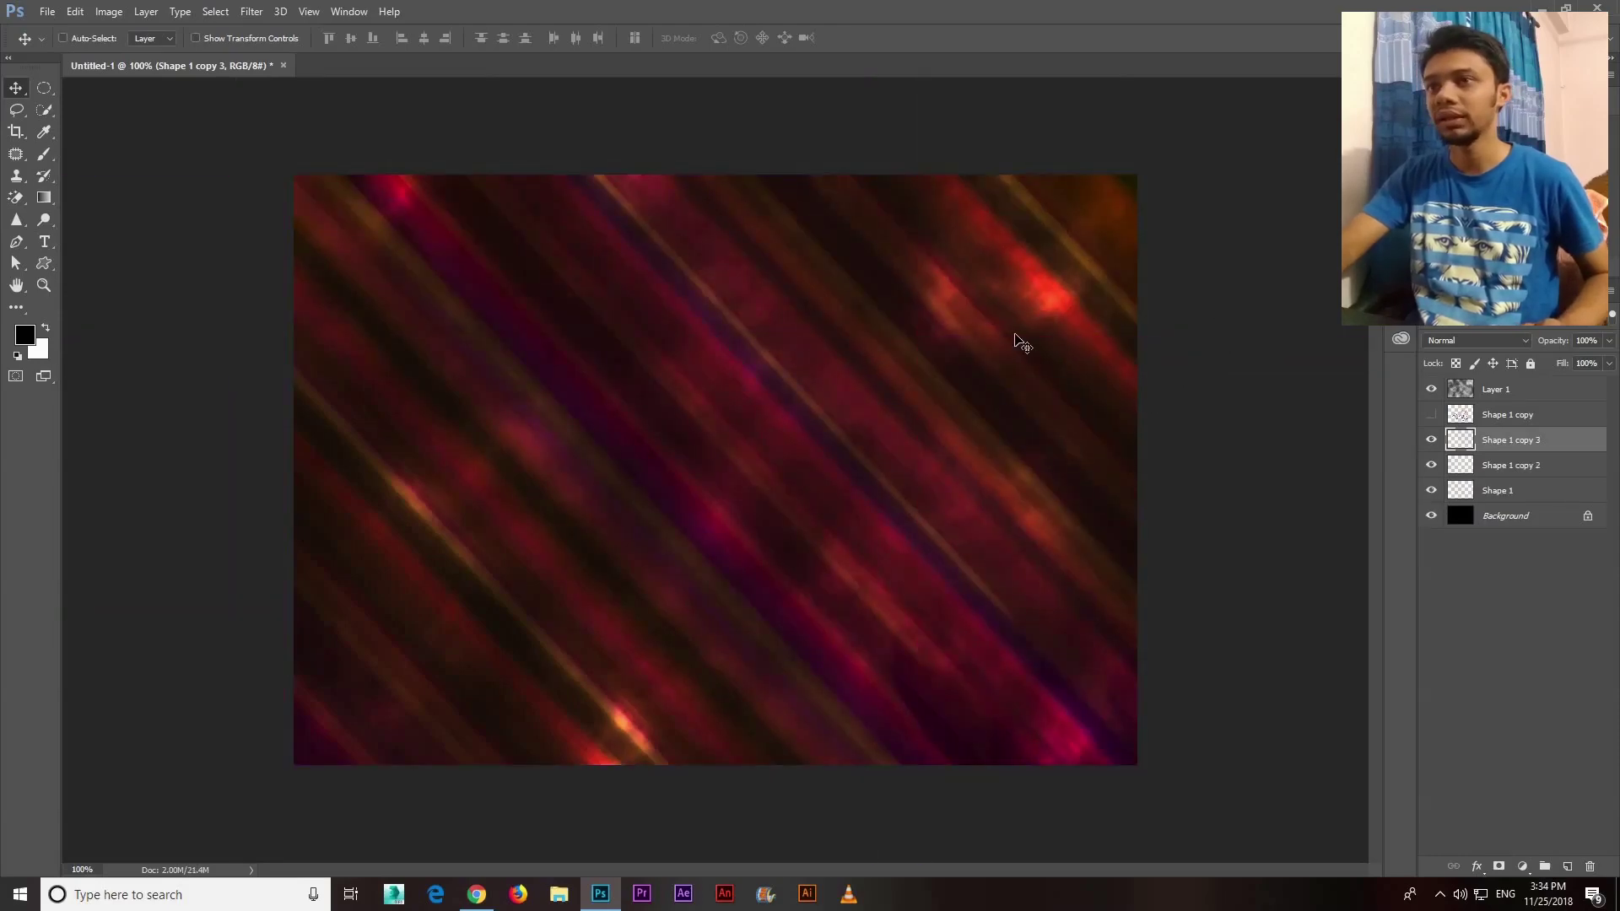
left_click_drag(901, 407, 717, 468)
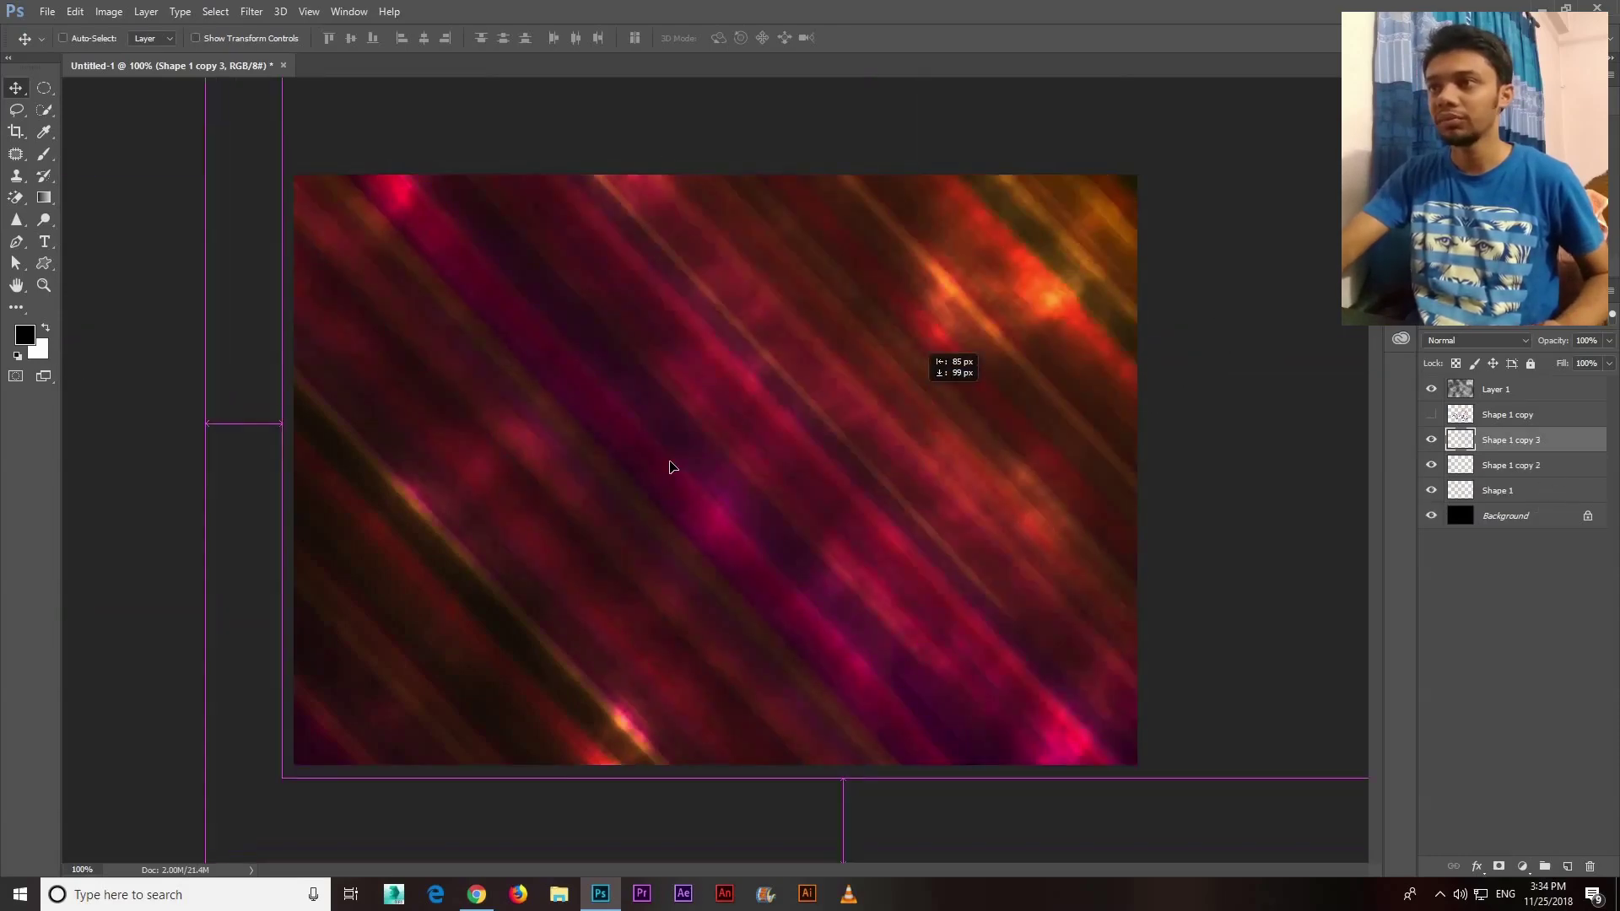
mouse_move(724, 550)
left_mouse_down()
mouse_move(535, 632)
mouse_move(541, 658)
mouse_move(523, 641)
left_mouse_up()
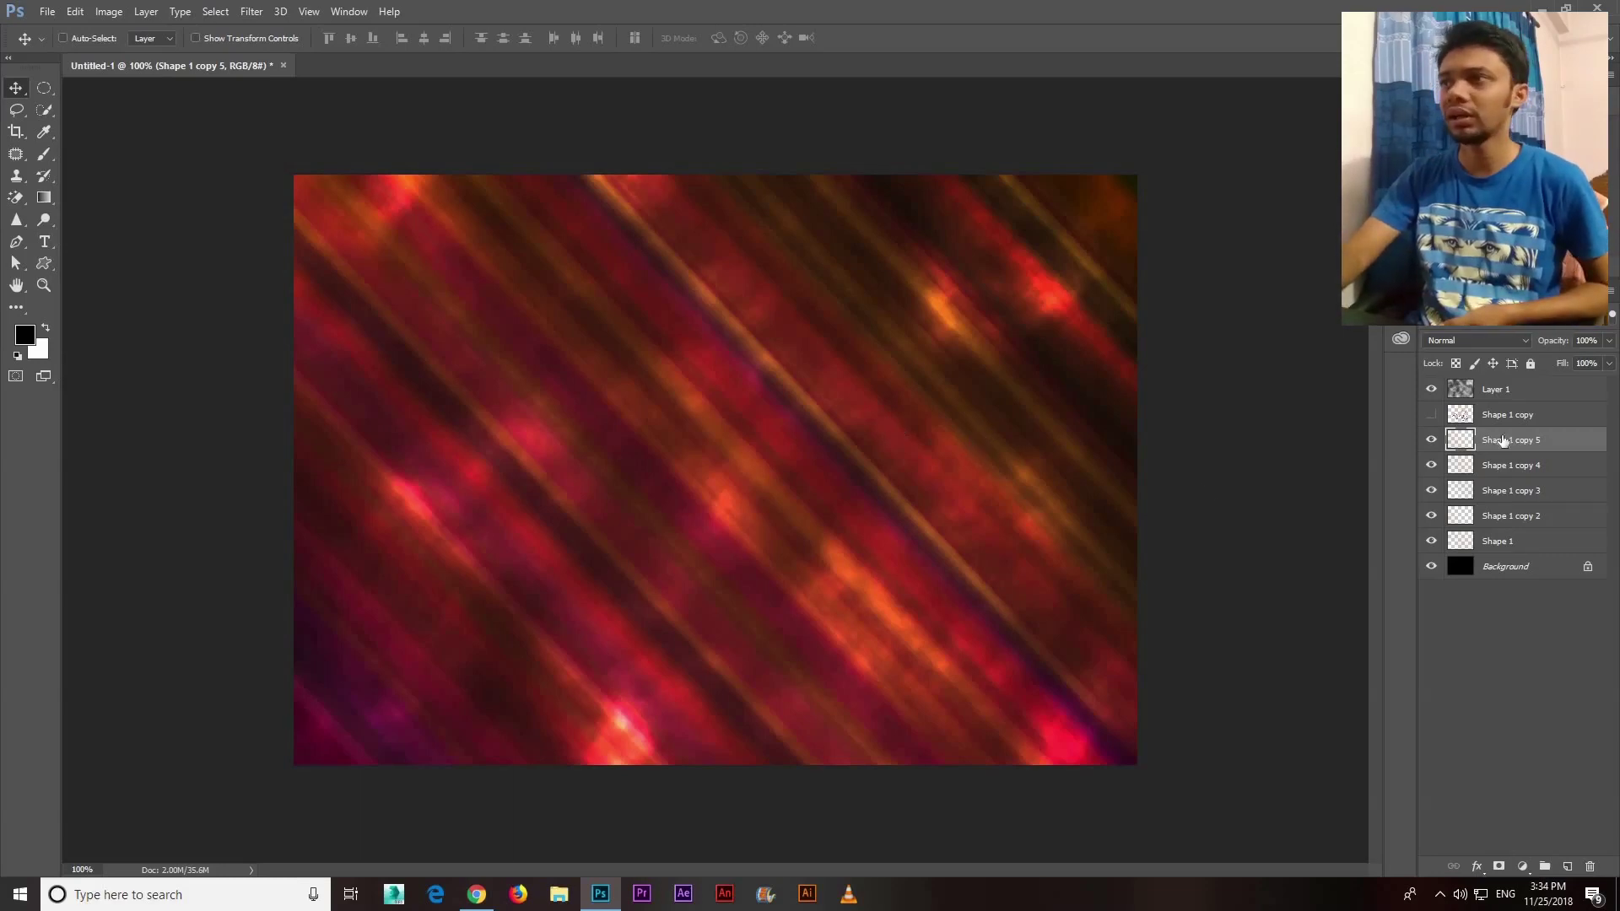
Add a bright green Solid Color fill layer, Color Fill 1, above Layer 1
left_click(1519, 399)
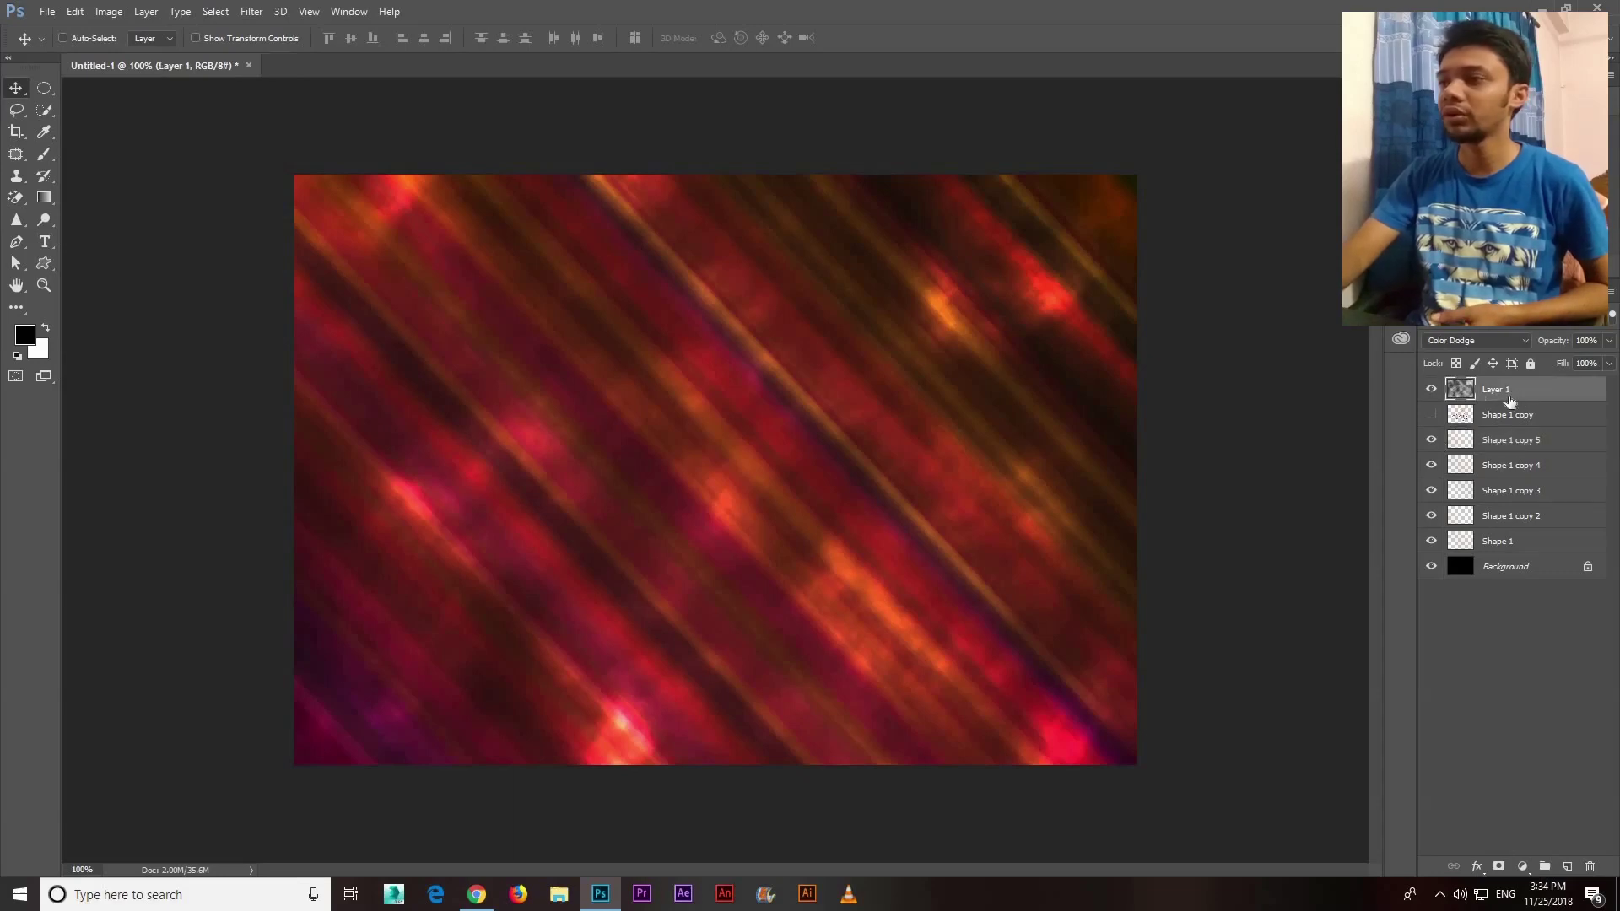
left_click(1522, 869)
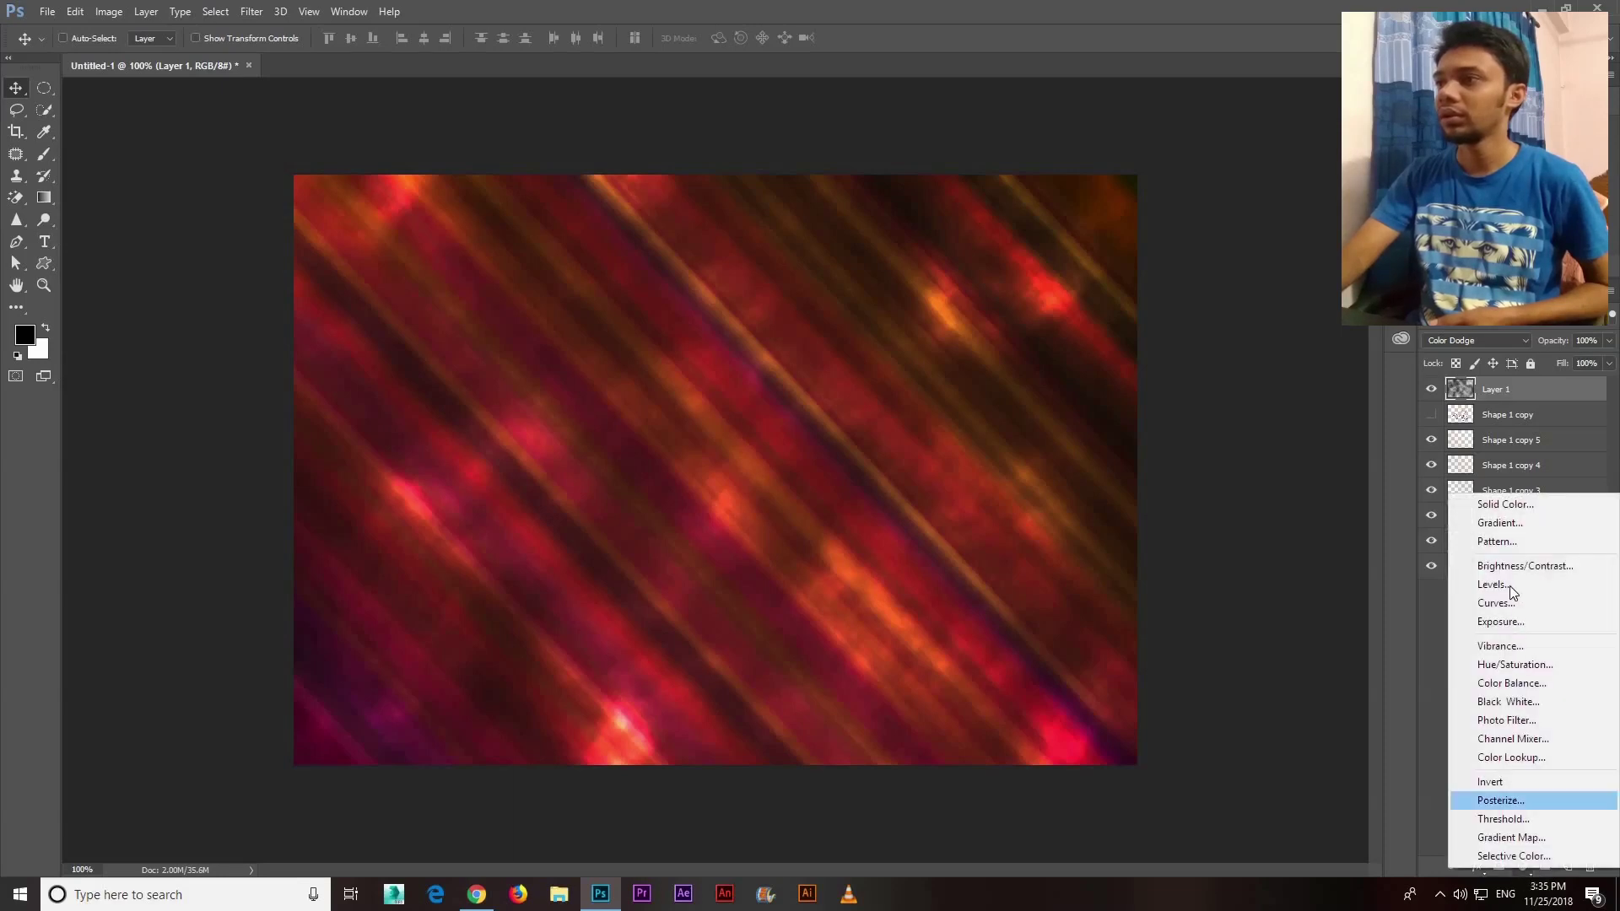
left_click(1515, 505)
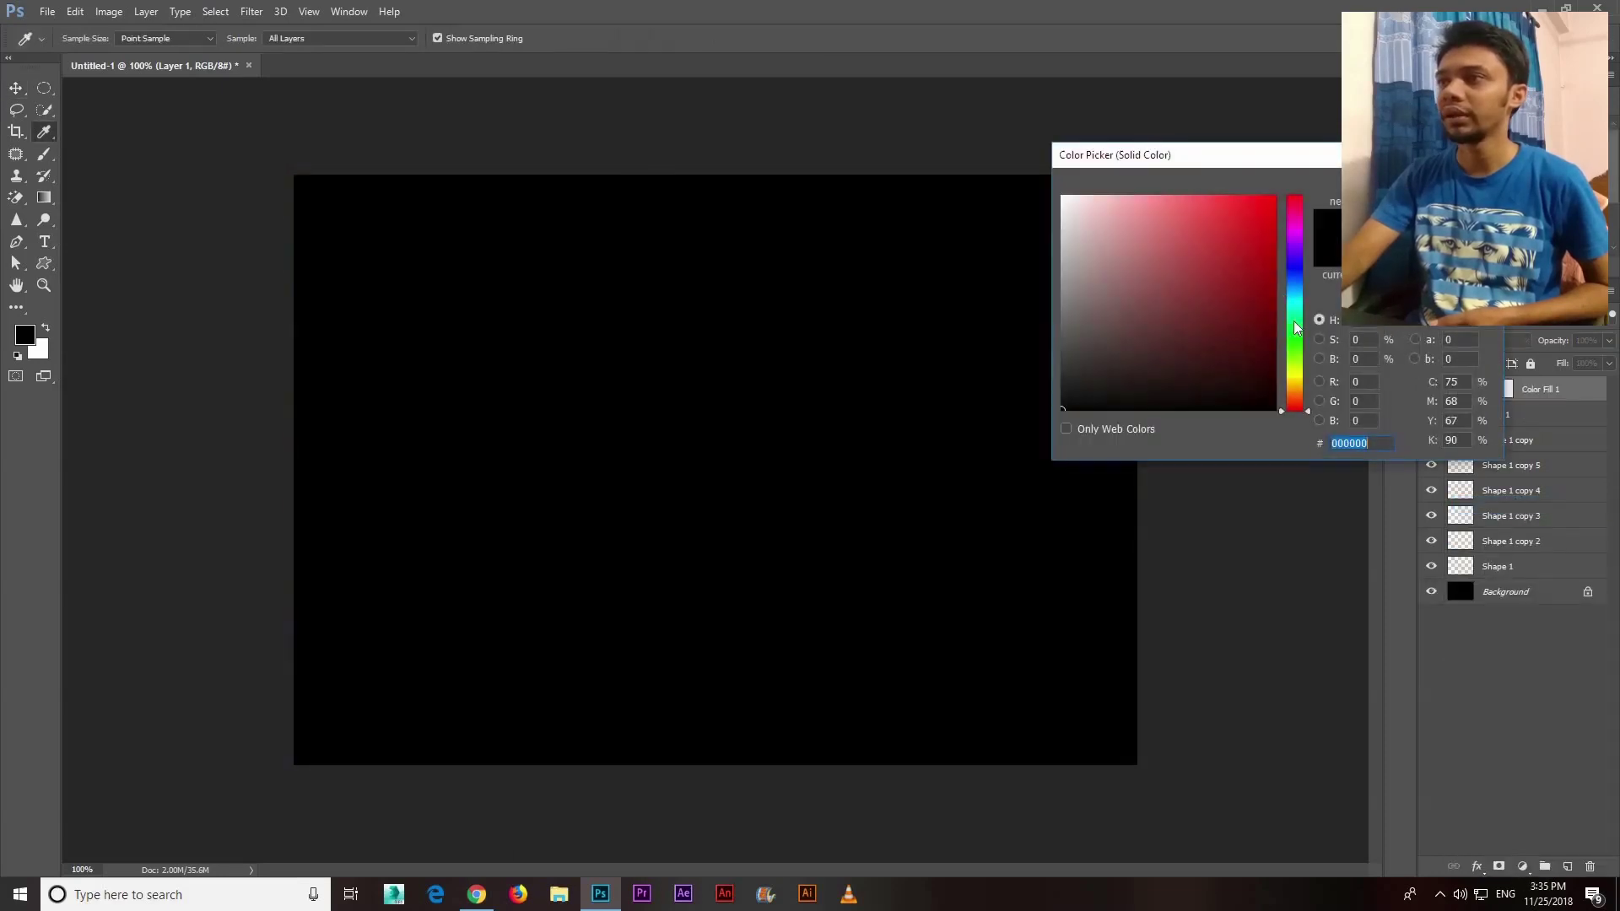
left_click(1294, 344)
left_click_drag(1279, 220, 1274, 250)
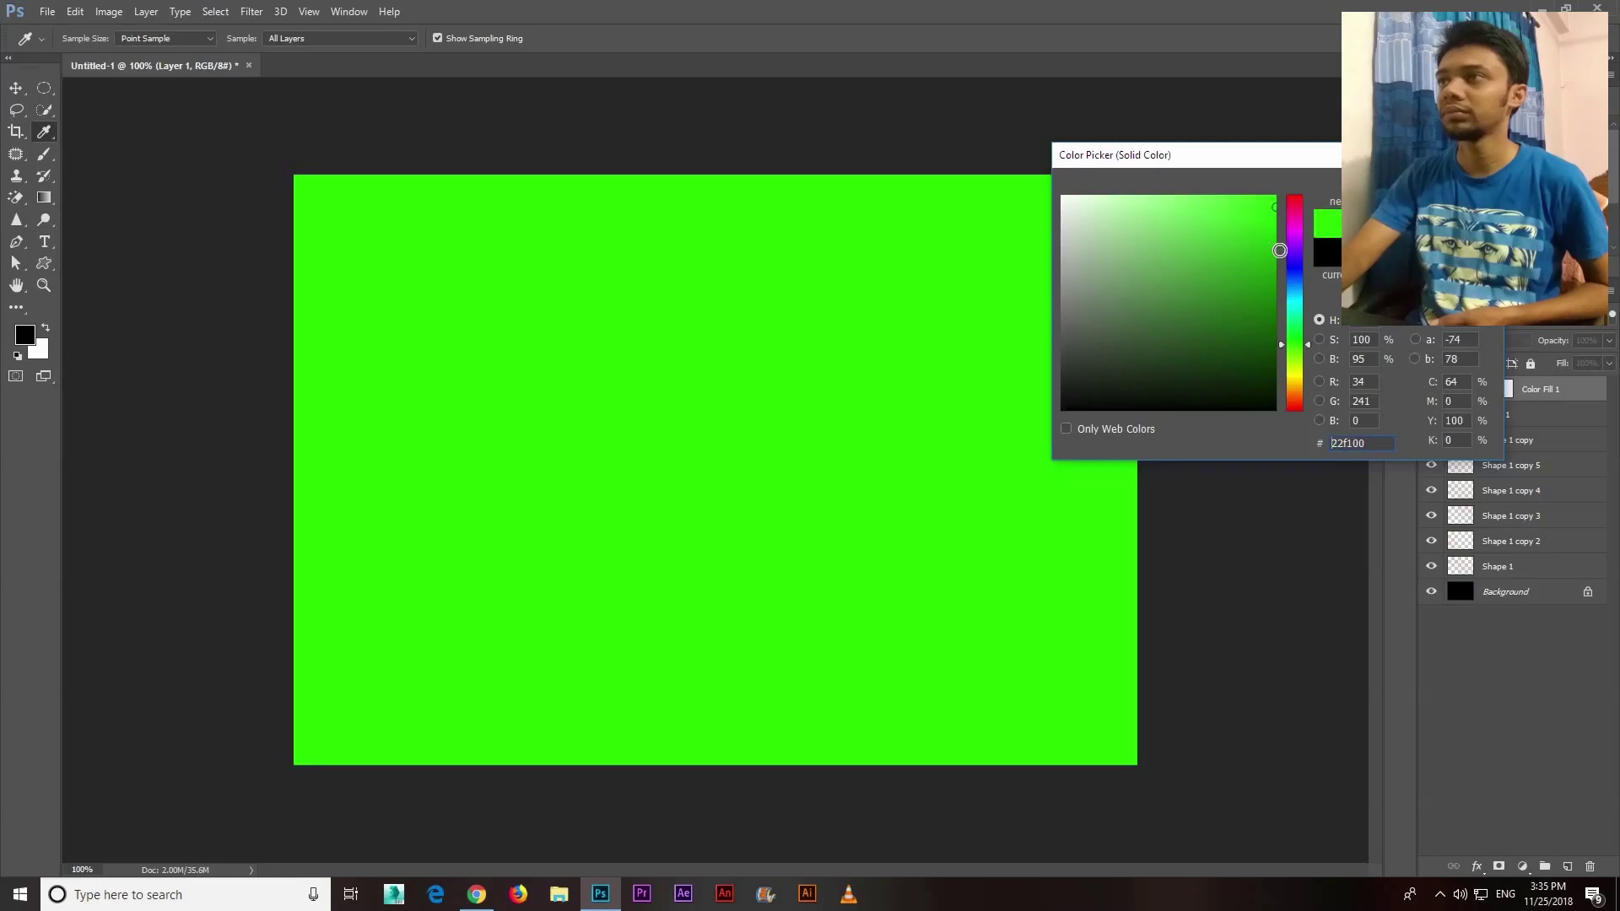
key("Return")
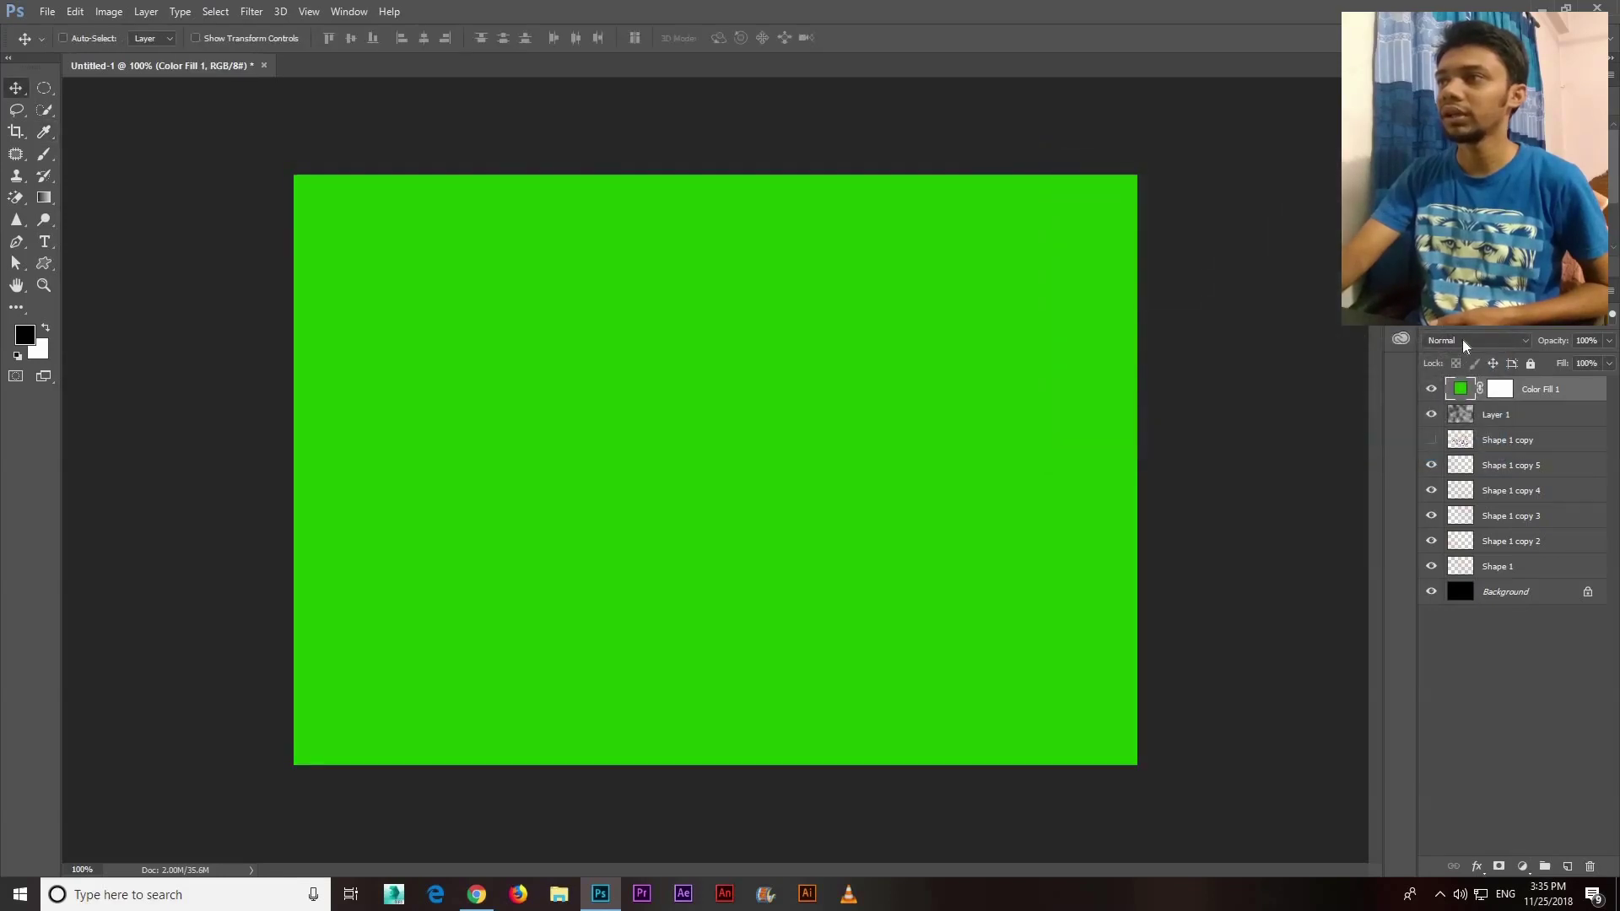
left_click(1462, 342)
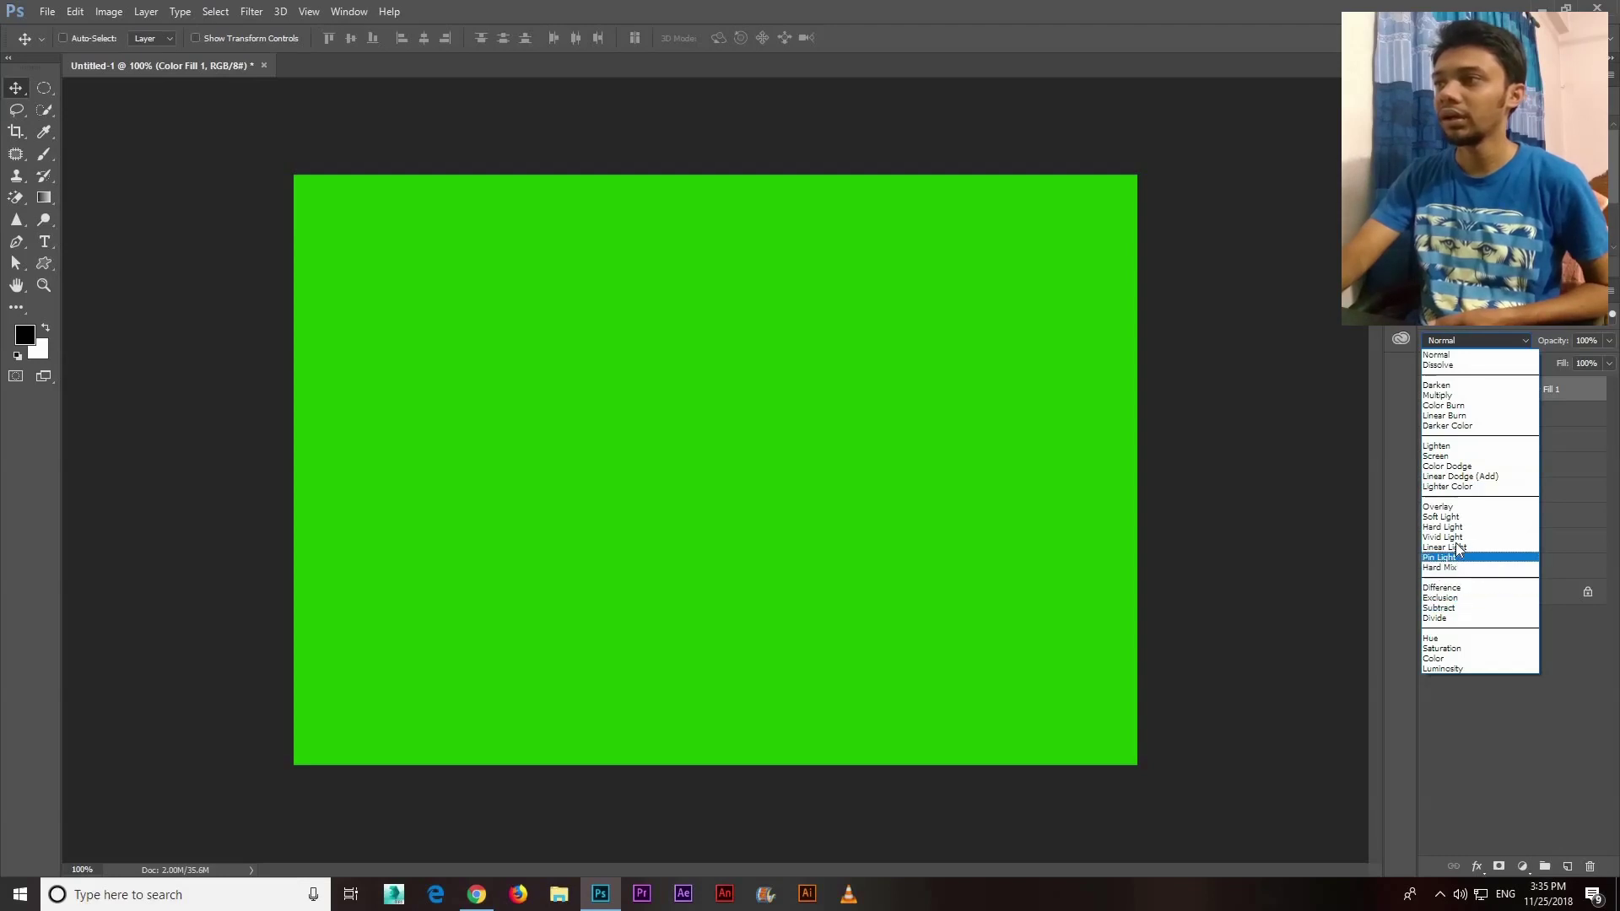
Try Overlay and Subtract blending on Color Fill 1, settling on Color mode
left_click(1445, 506)
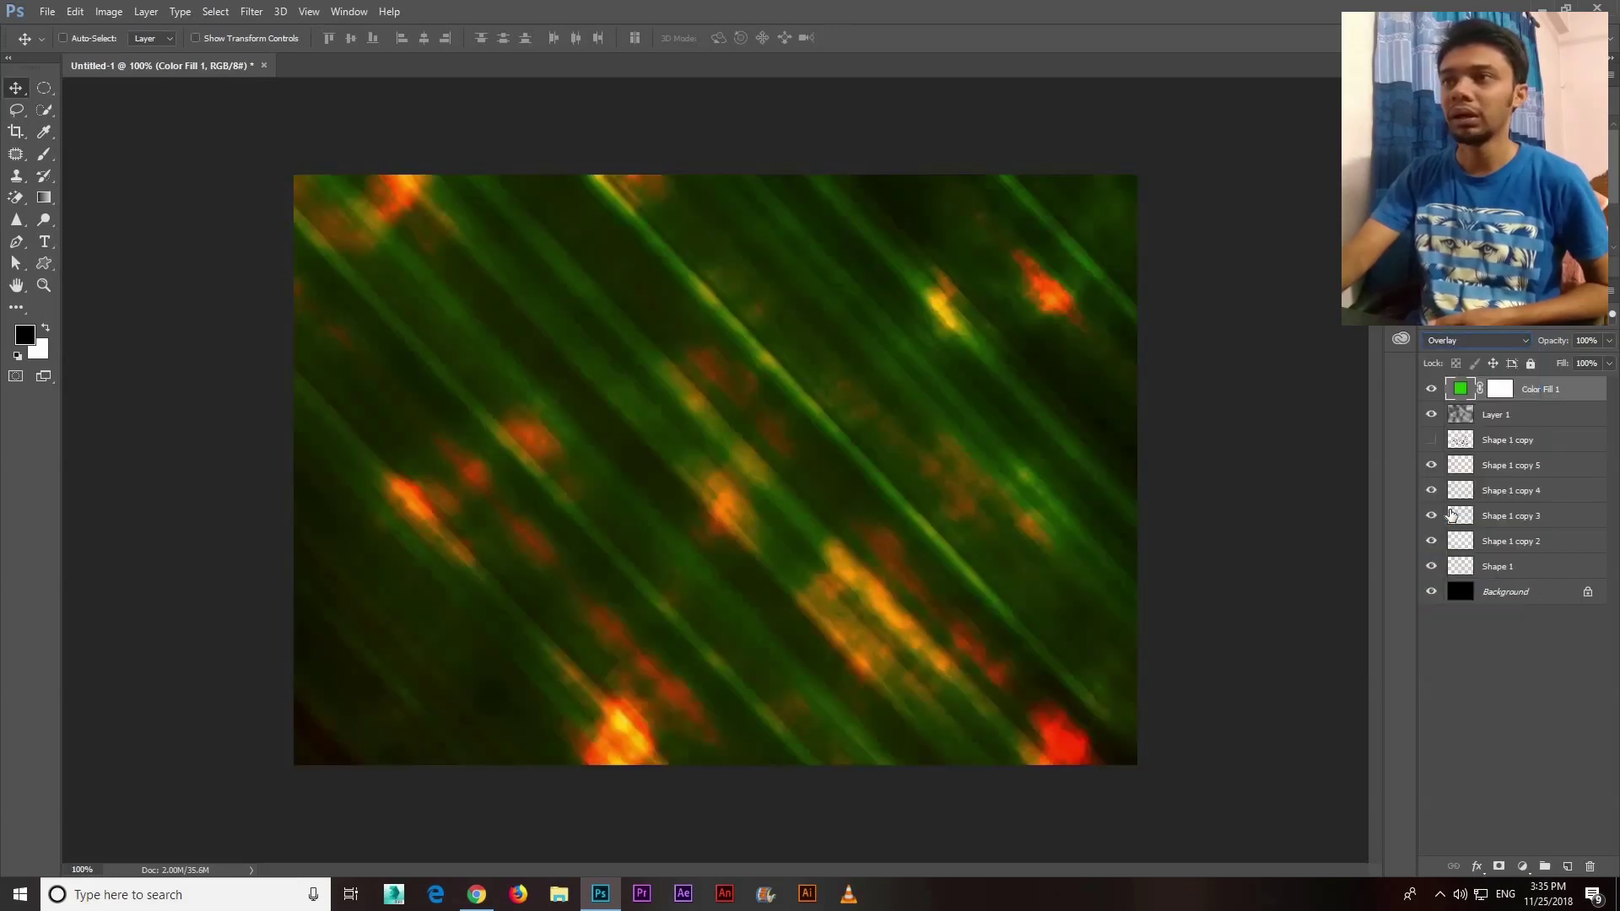
left_click(1478, 342)
left_click(1462, 658)
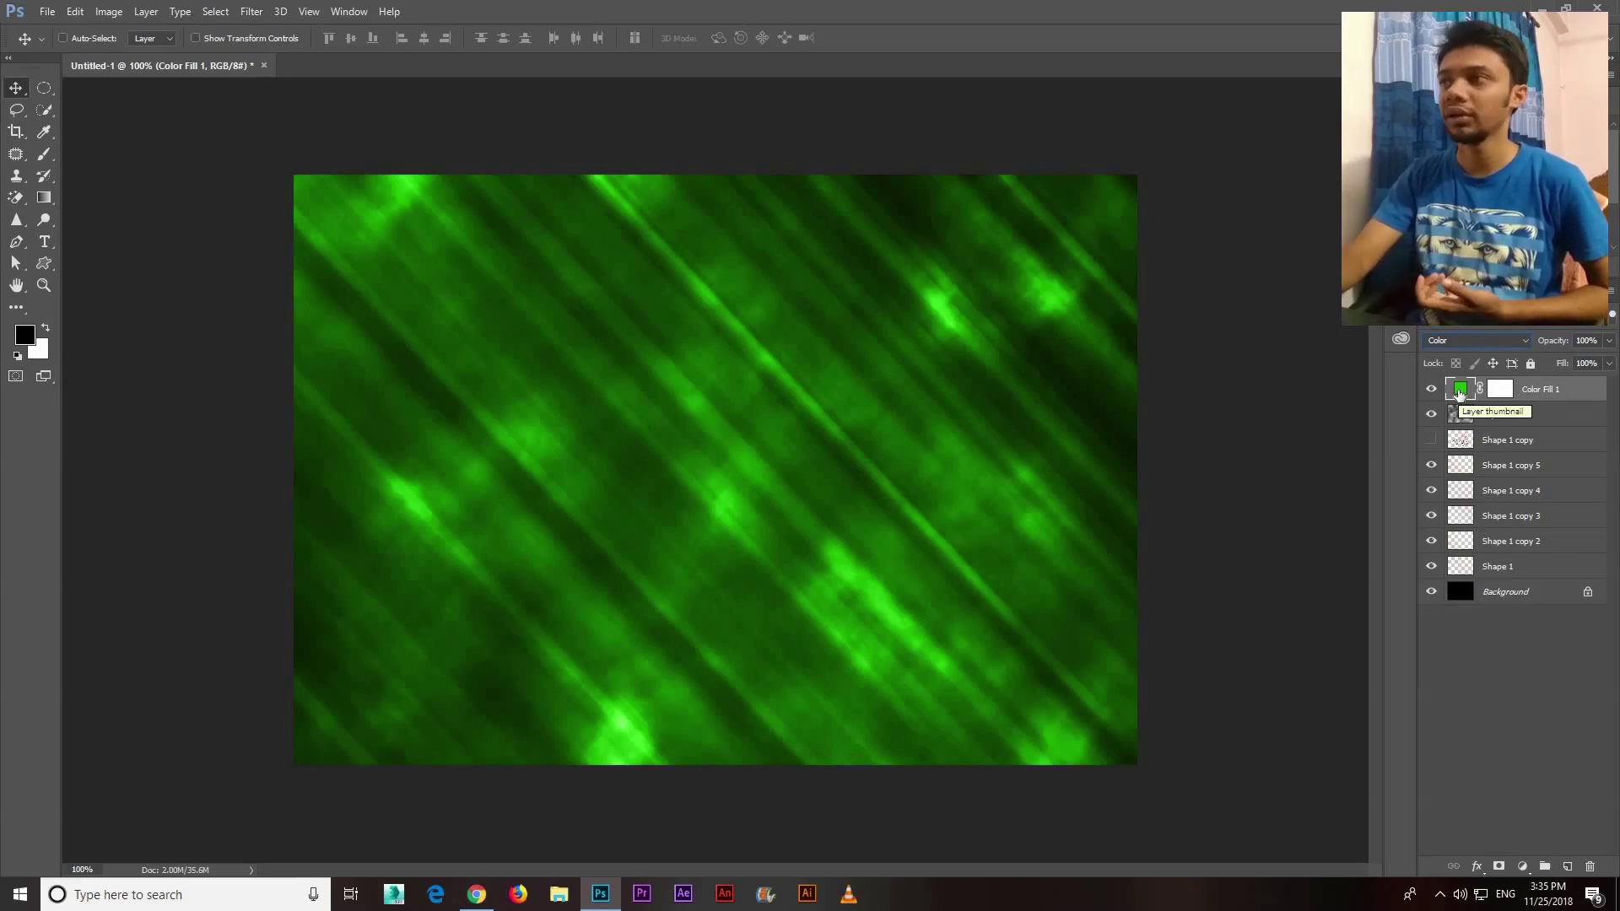
left_click(1462, 345)
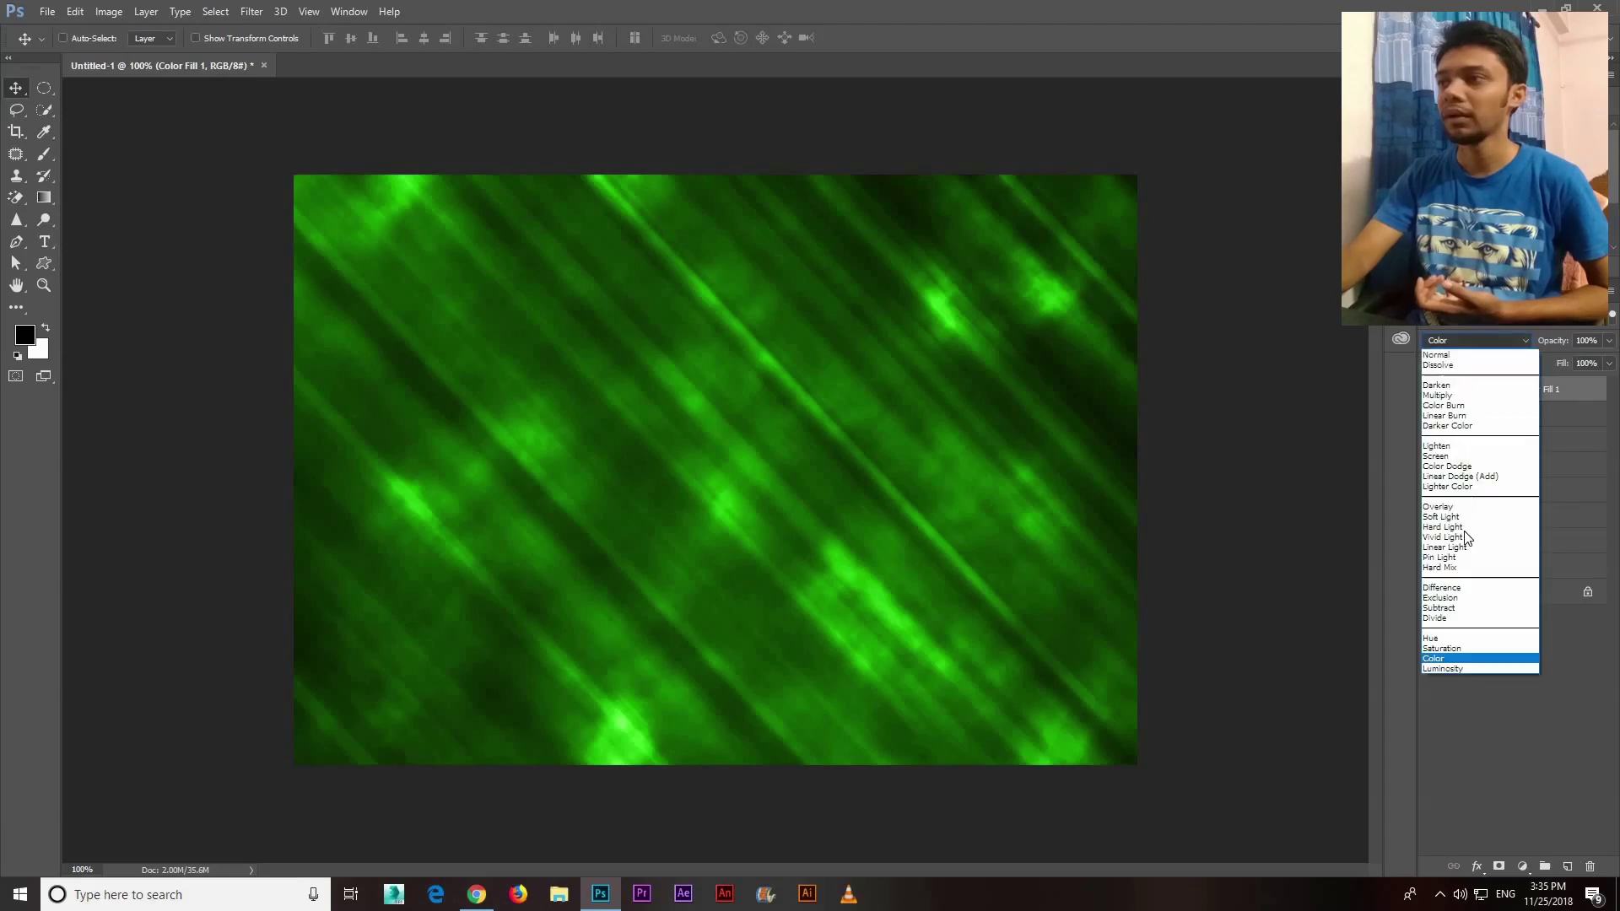
left_click(1457, 607)
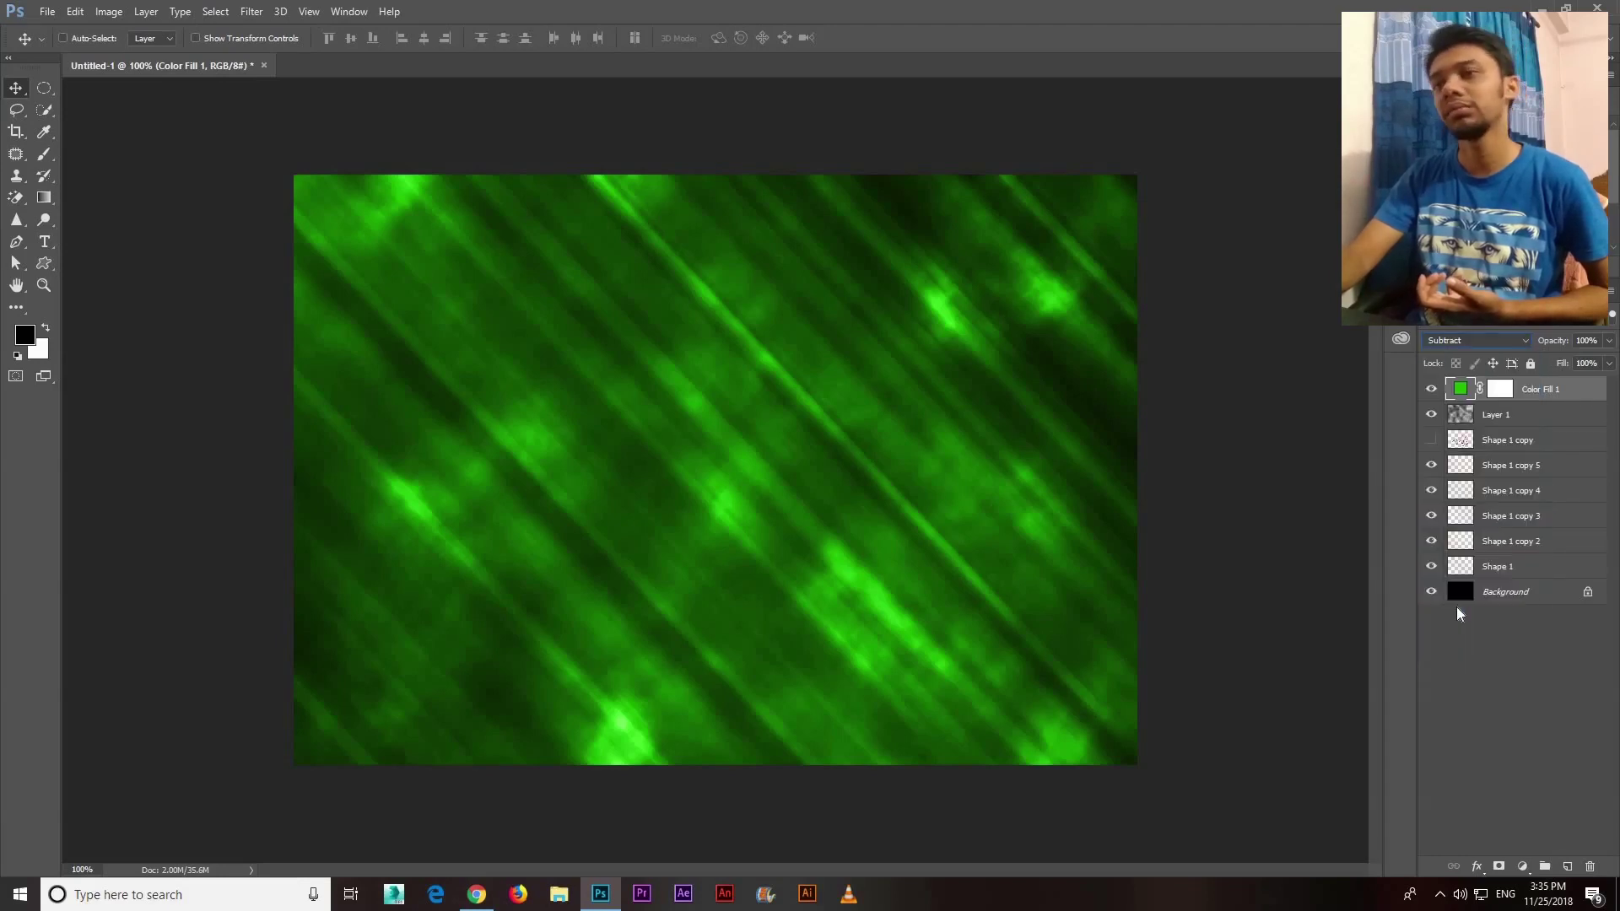
left_click(1465, 340)
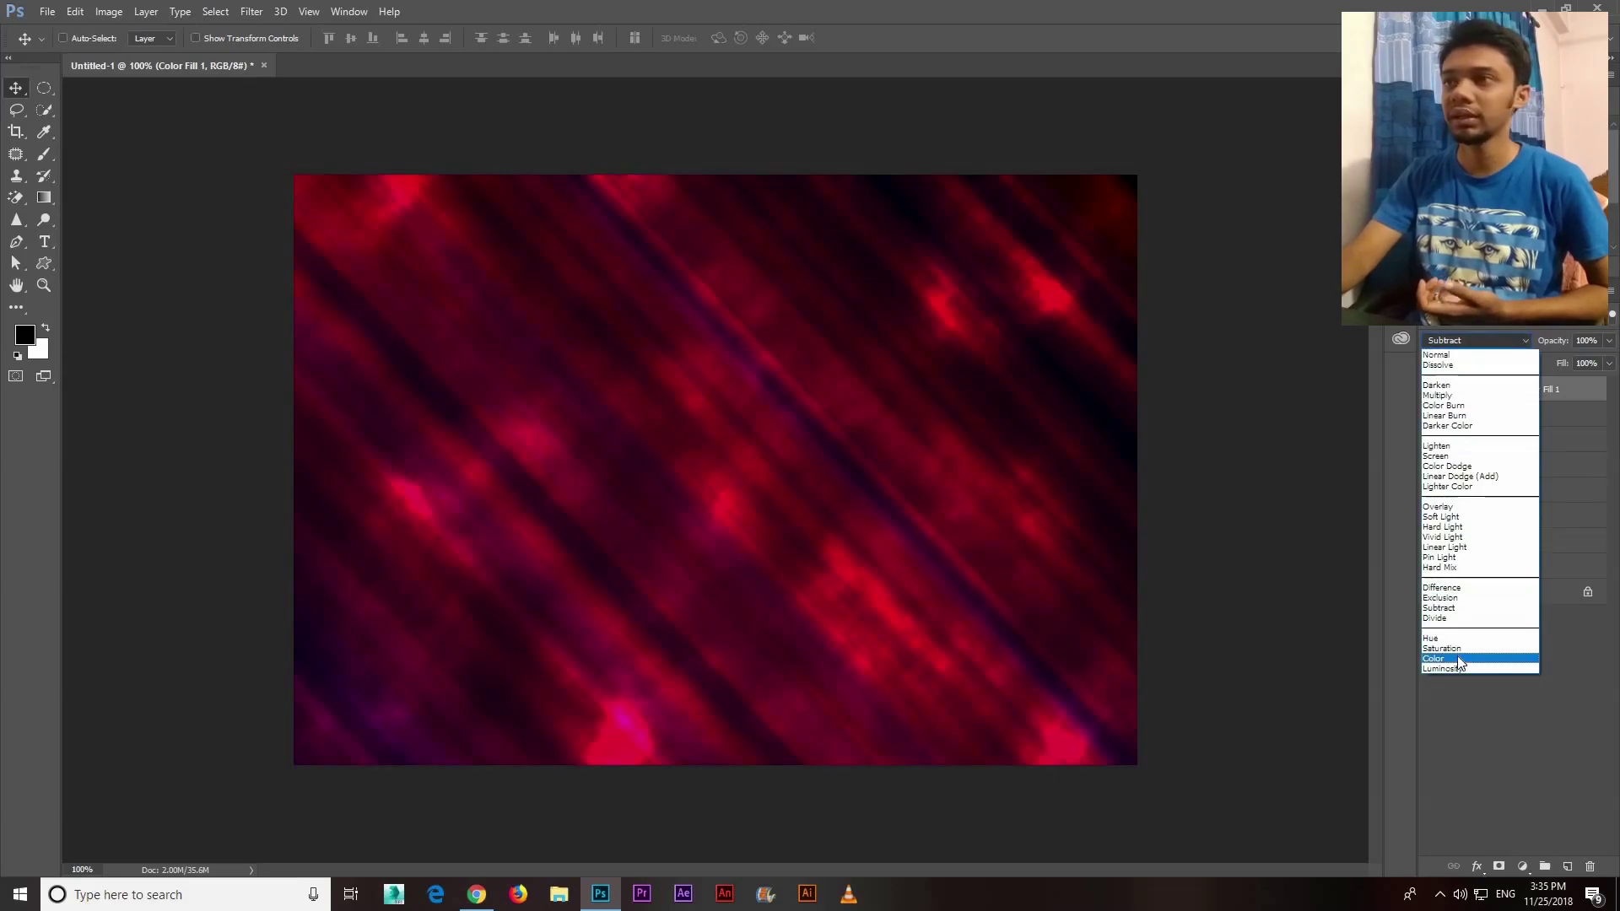
left_click(1458, 658)
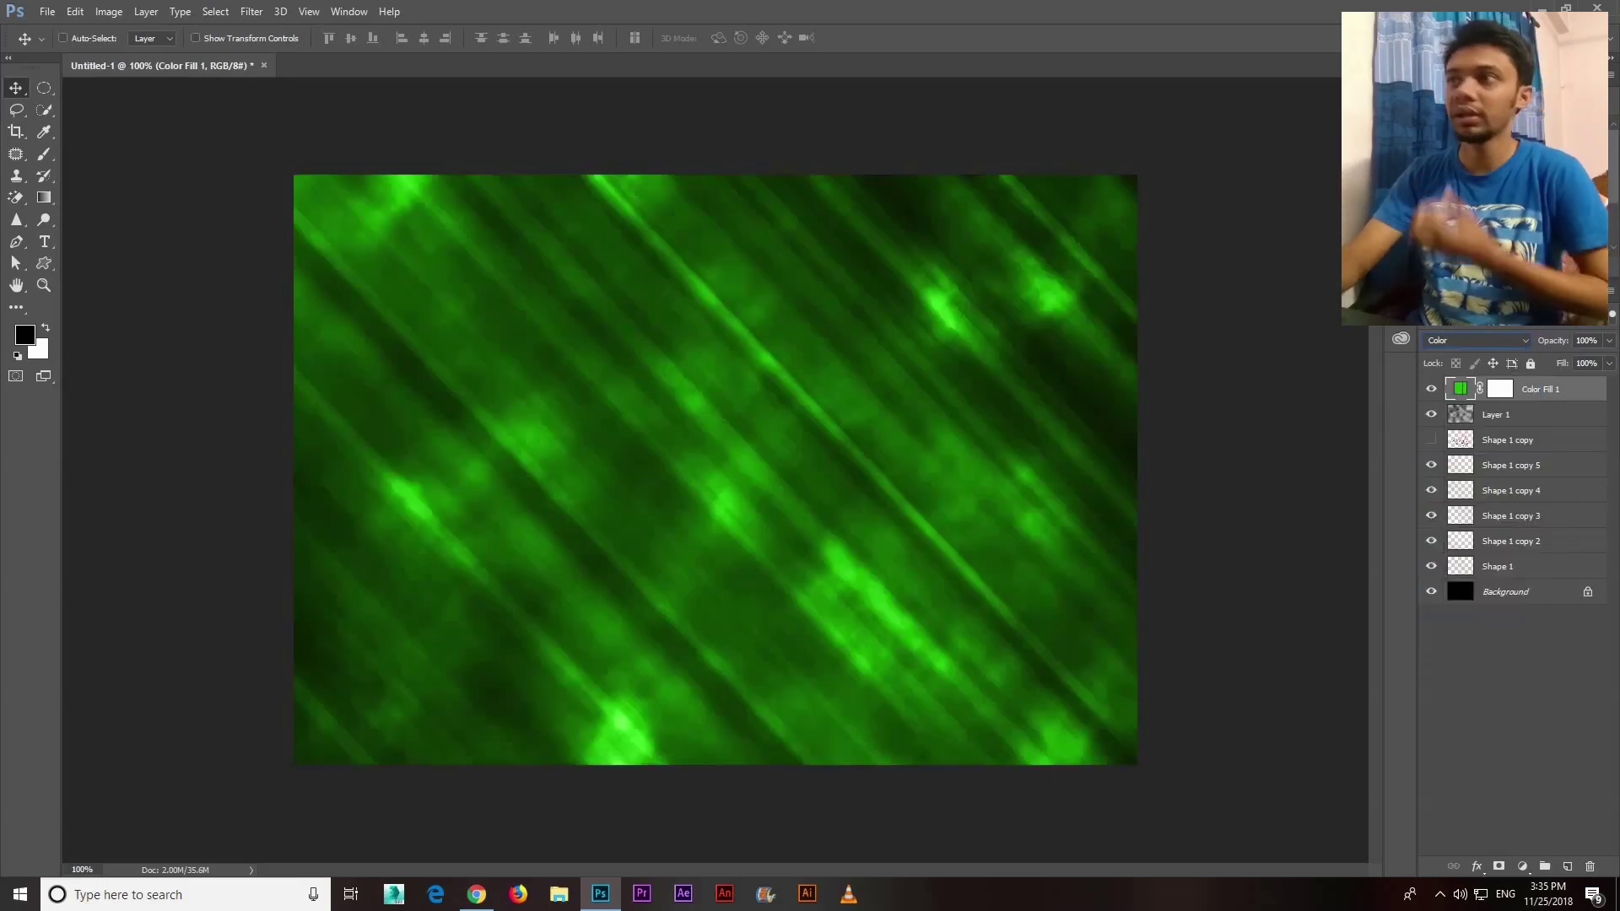
Recolour Color Fill 1 to a deep dark red in the Color Picker
double_click(1460, 388)
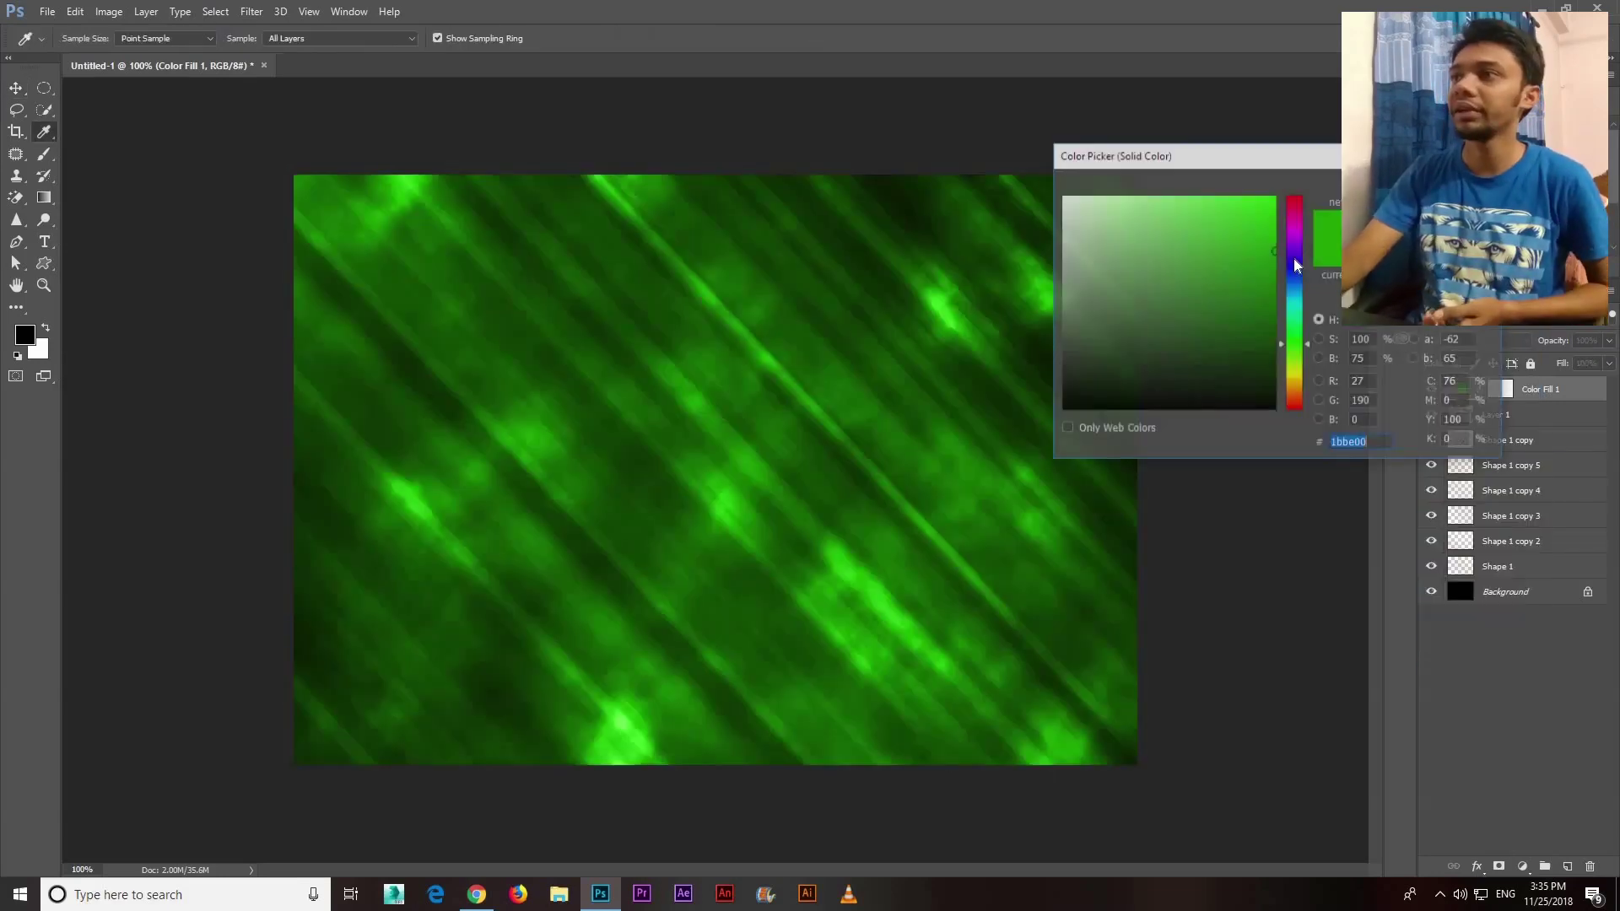
left_click(1296, 196)
left_click_drag(1272, 205, 1277, 196)
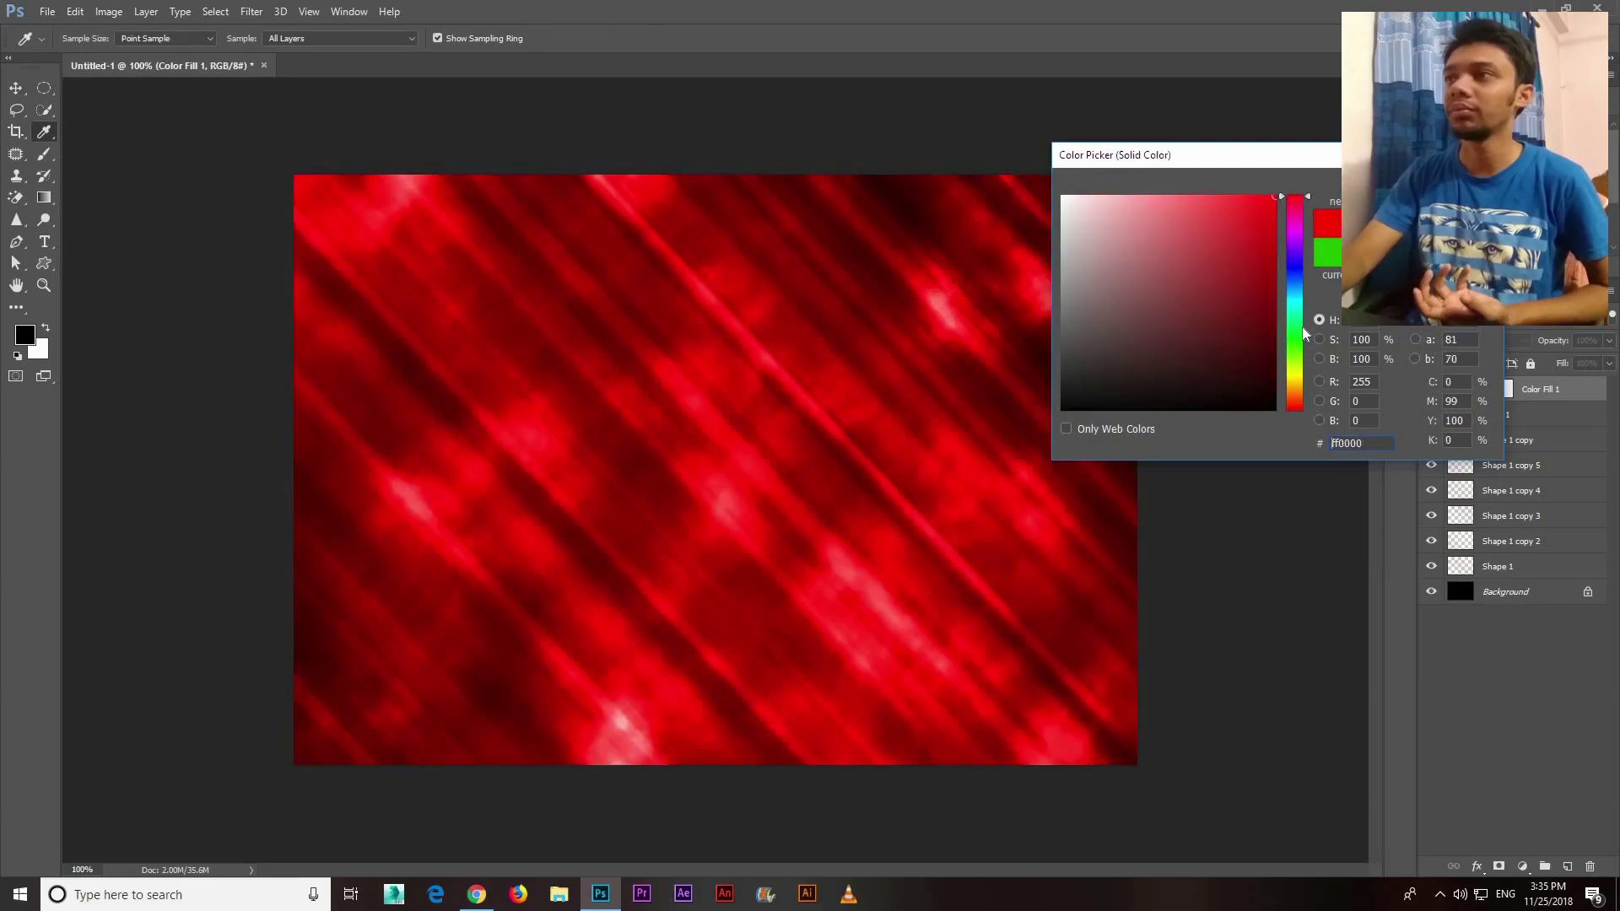
left_click(1295, 279)
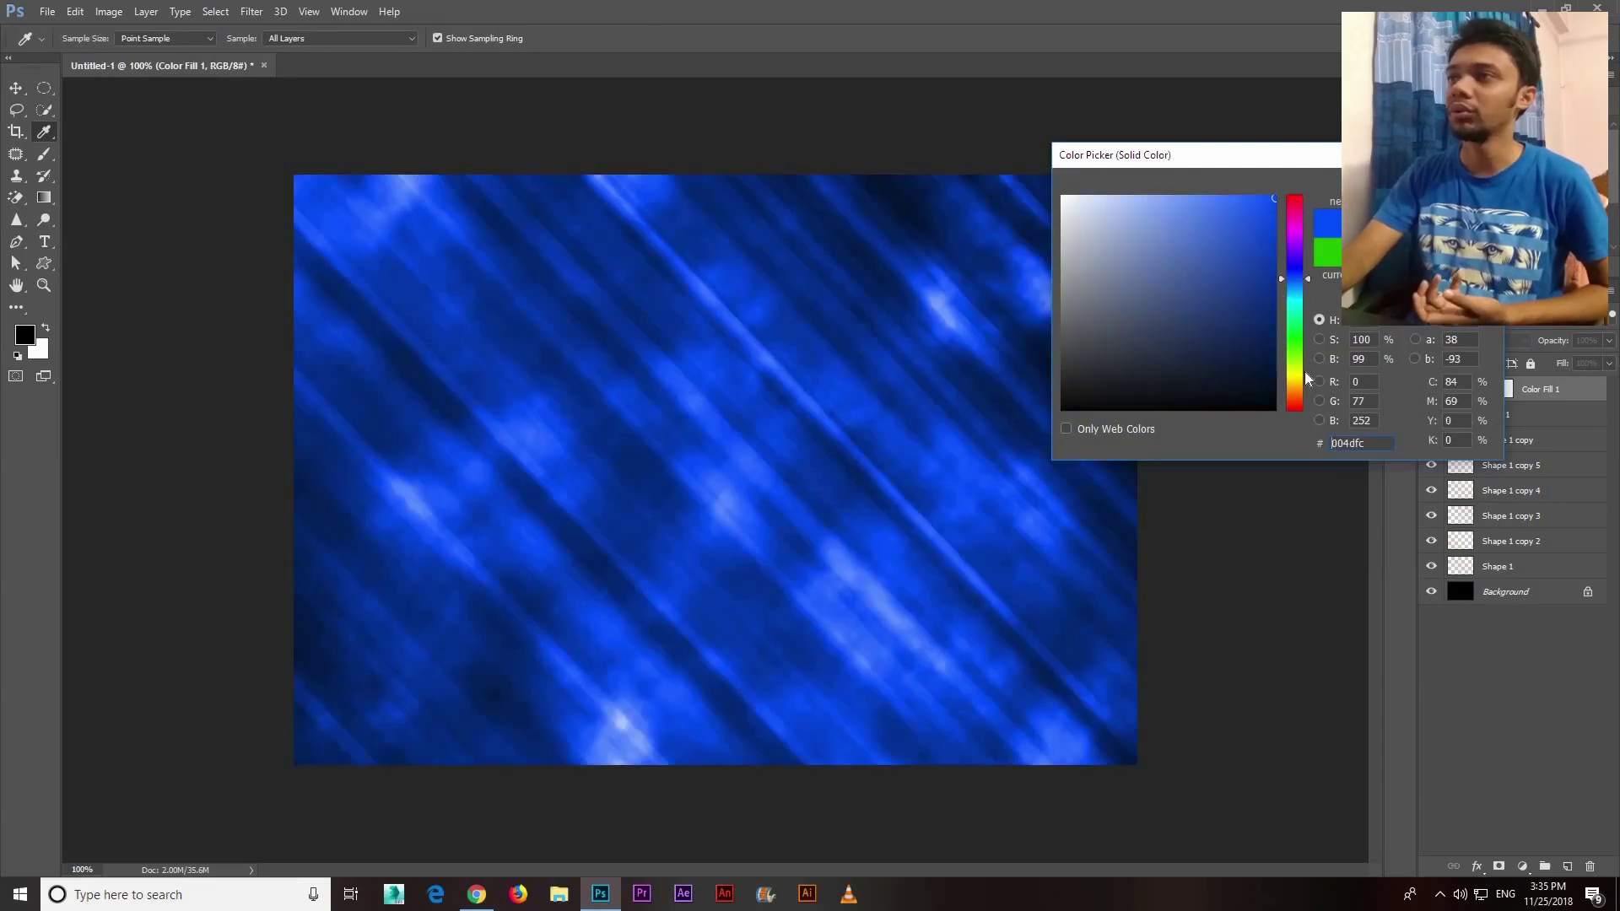
left_click(1292, 357)
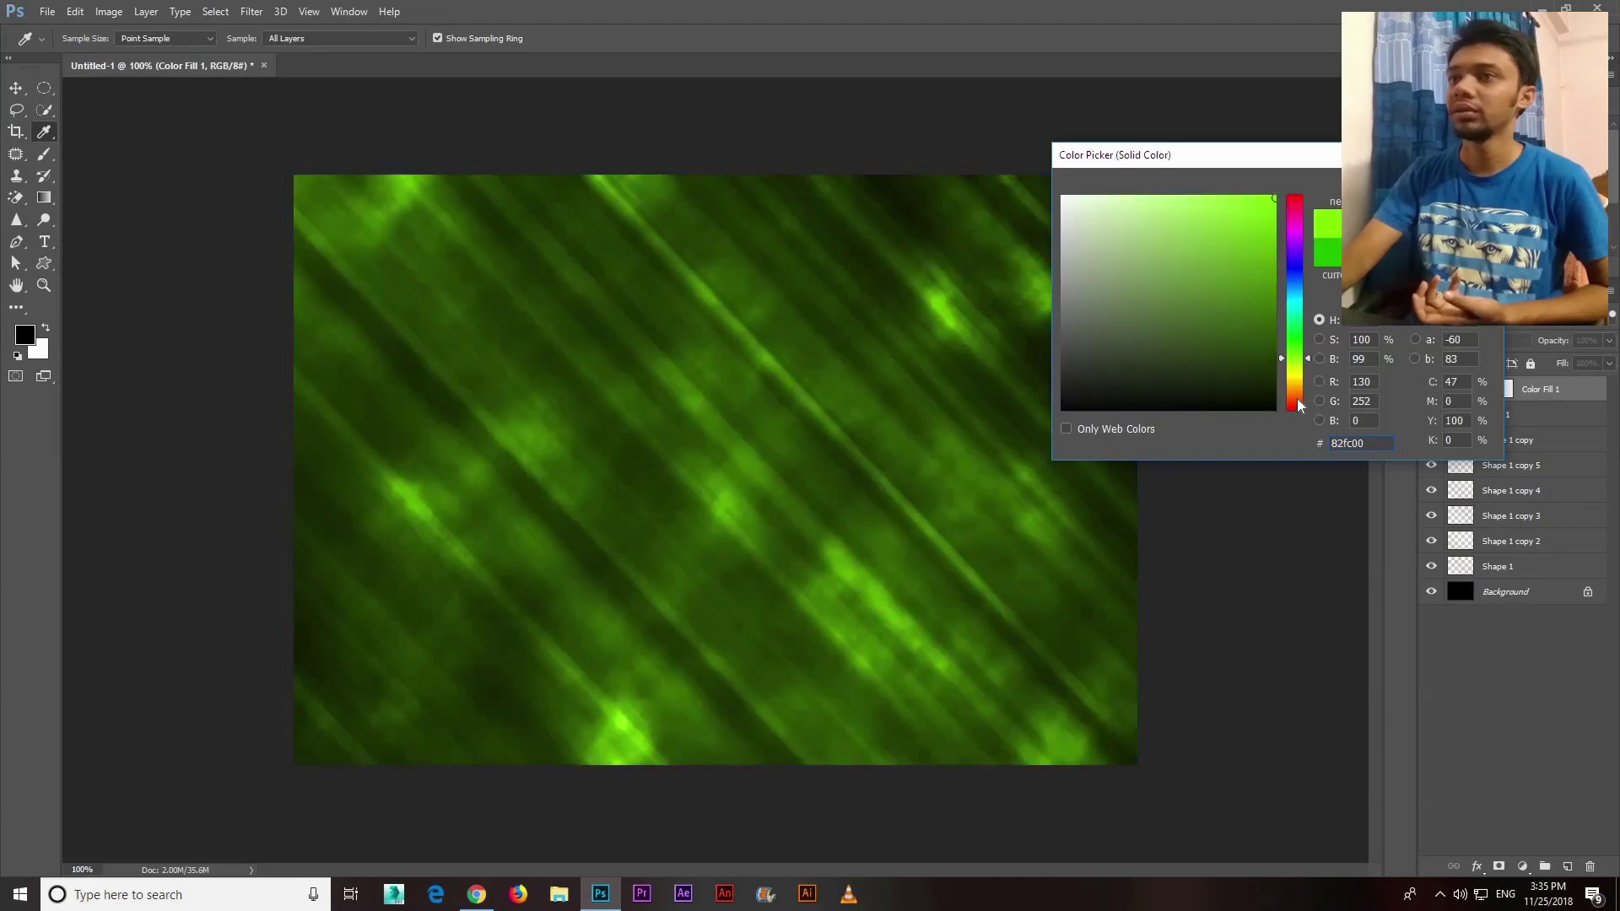
left_click(1298, 401)
left_click(1296, 404)
left_click(1223, 307)
left_click(1251, 223)
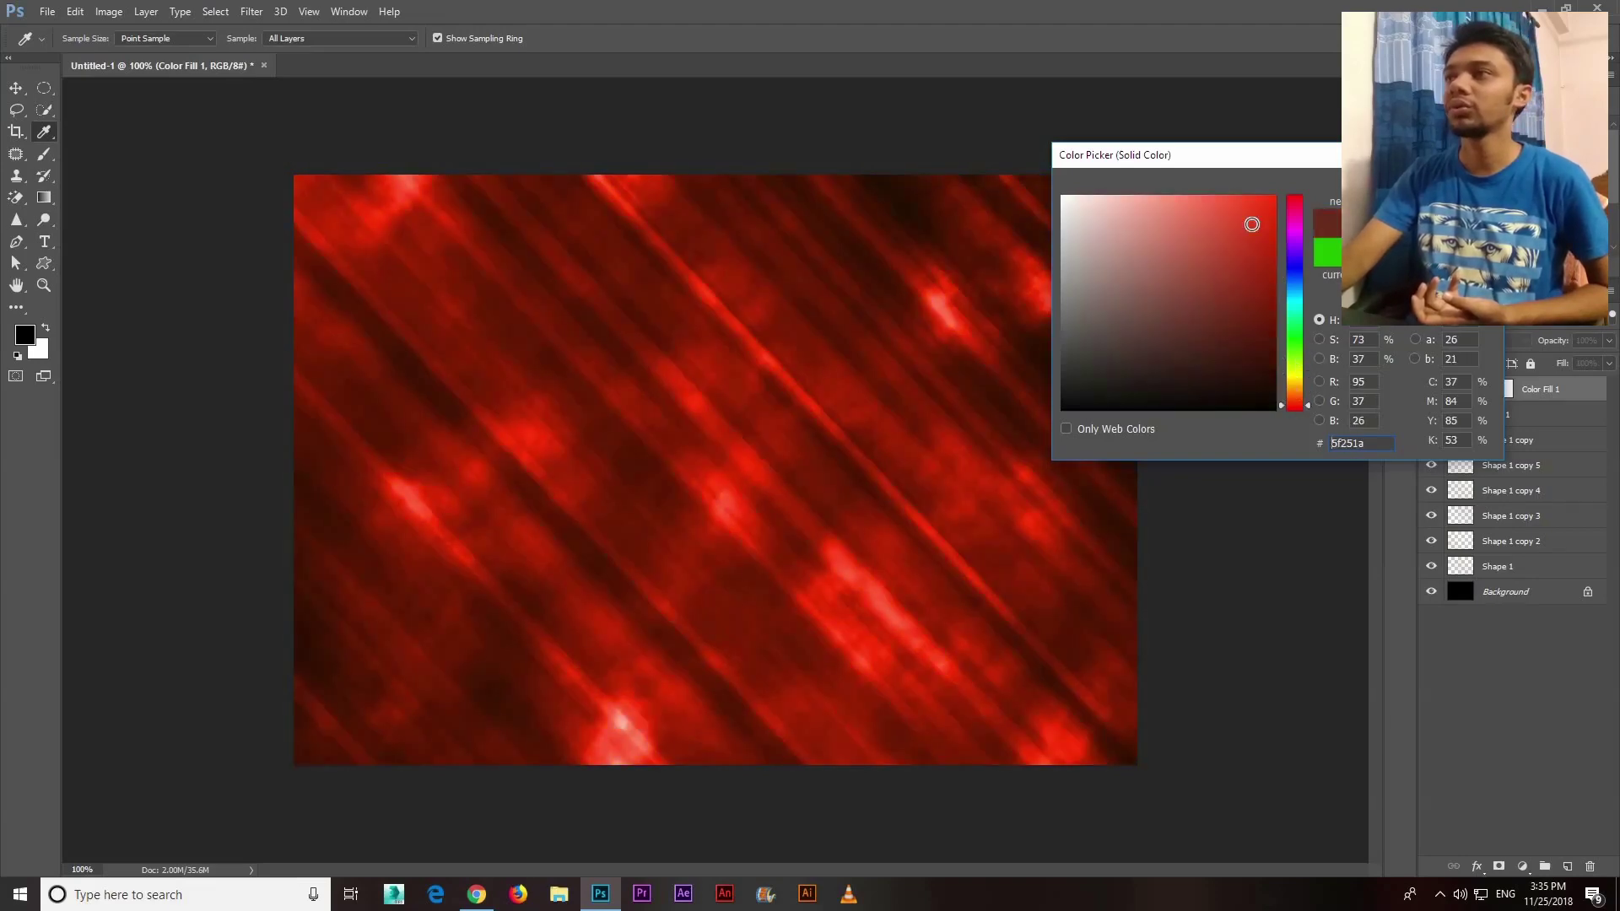
key("Return")
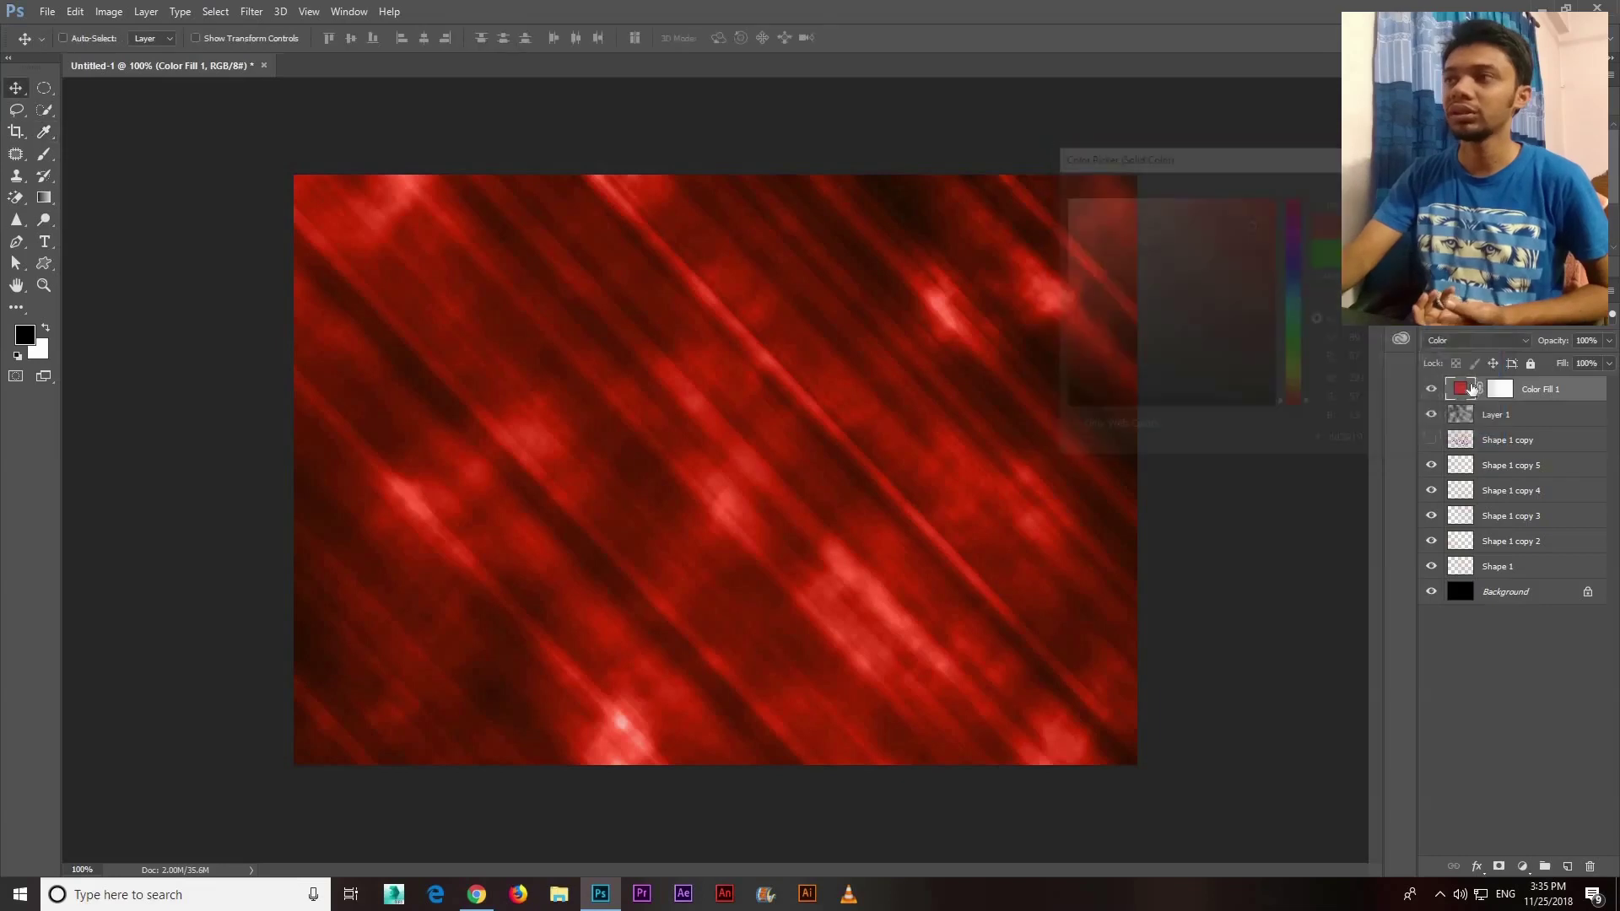